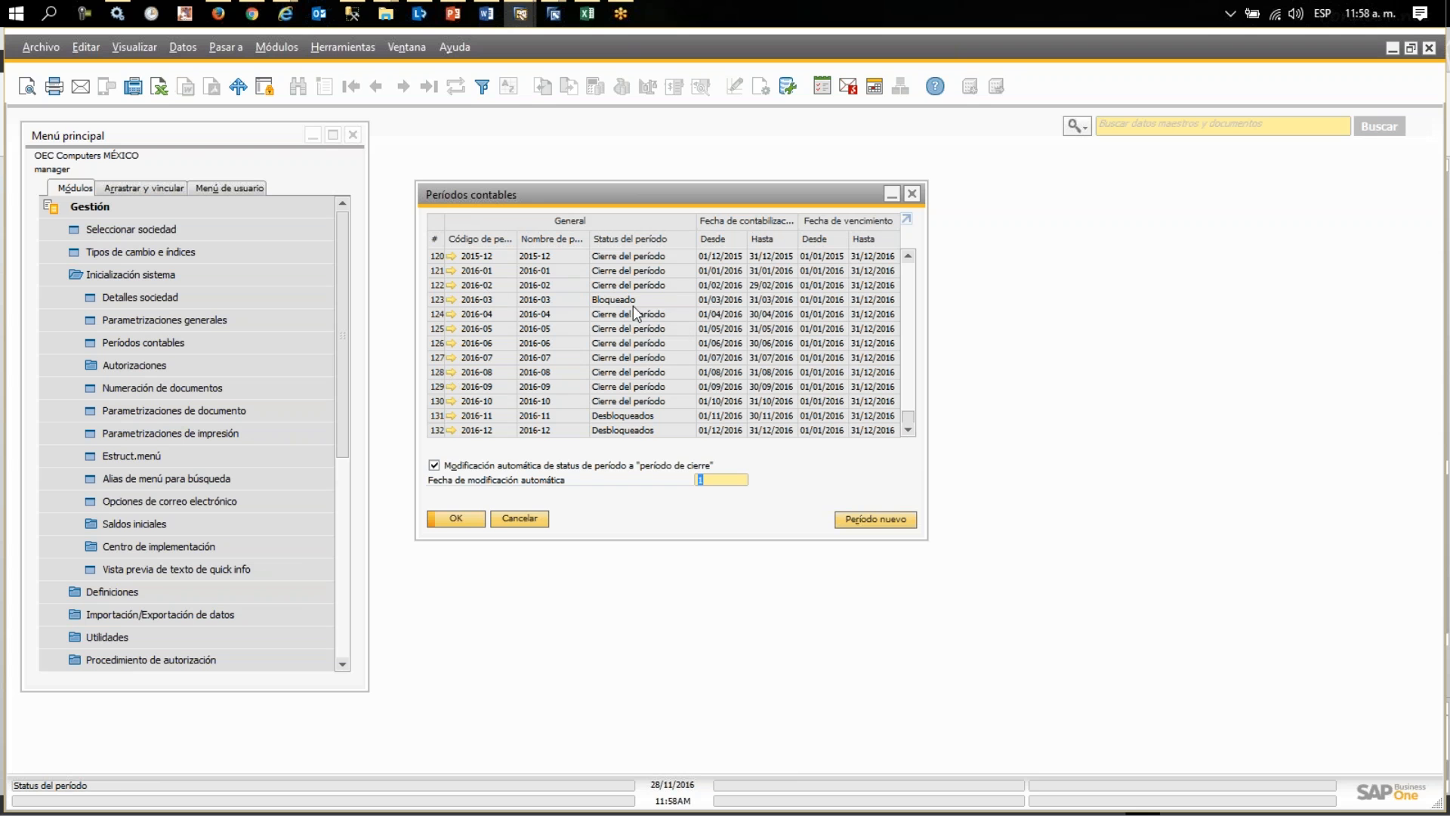
# - Set the status of accounting period 2016-03 to Desbloqueados and save it
pyautogui.click(453, 301)
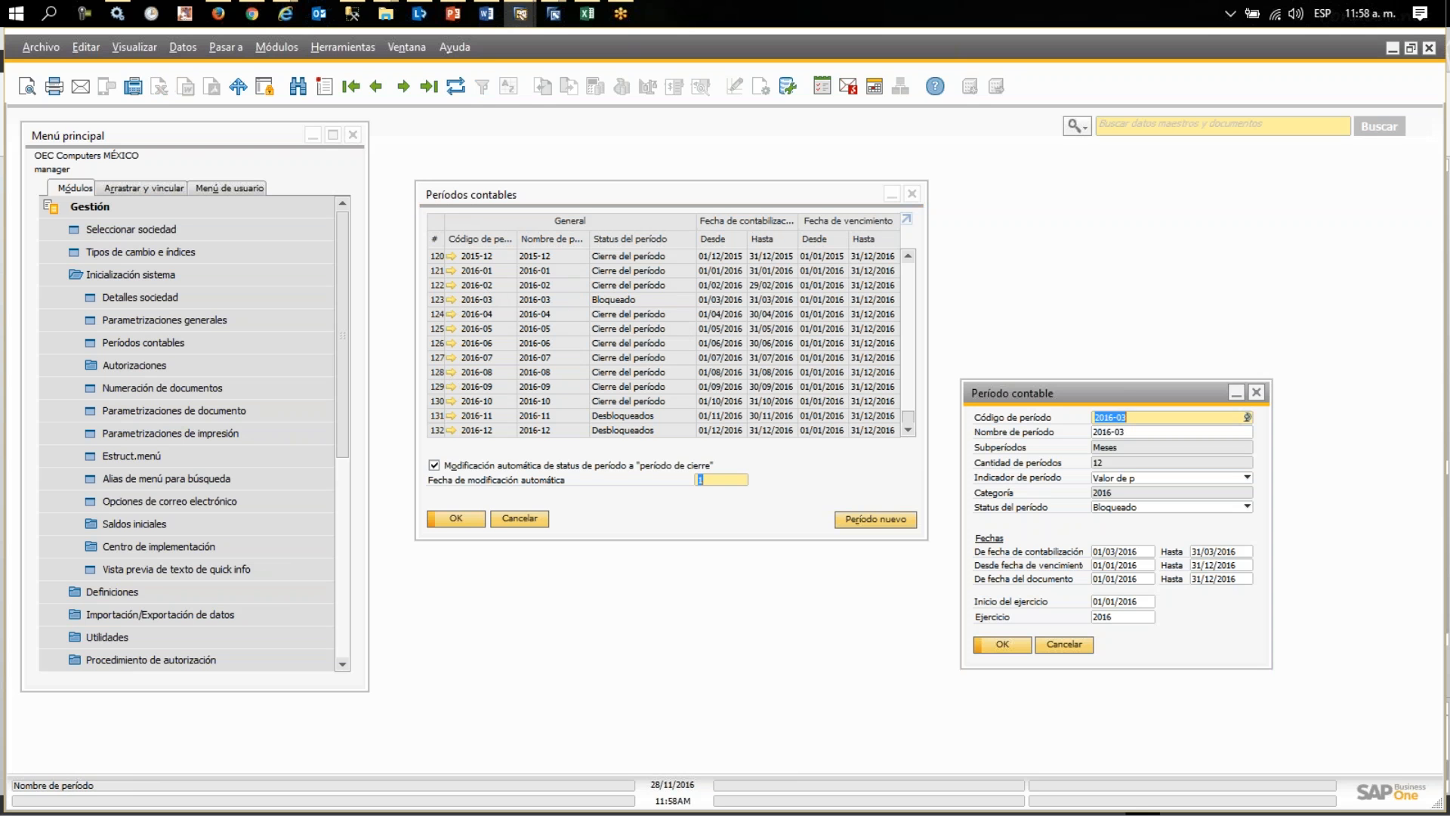
pyautogui.click(1127, 506)
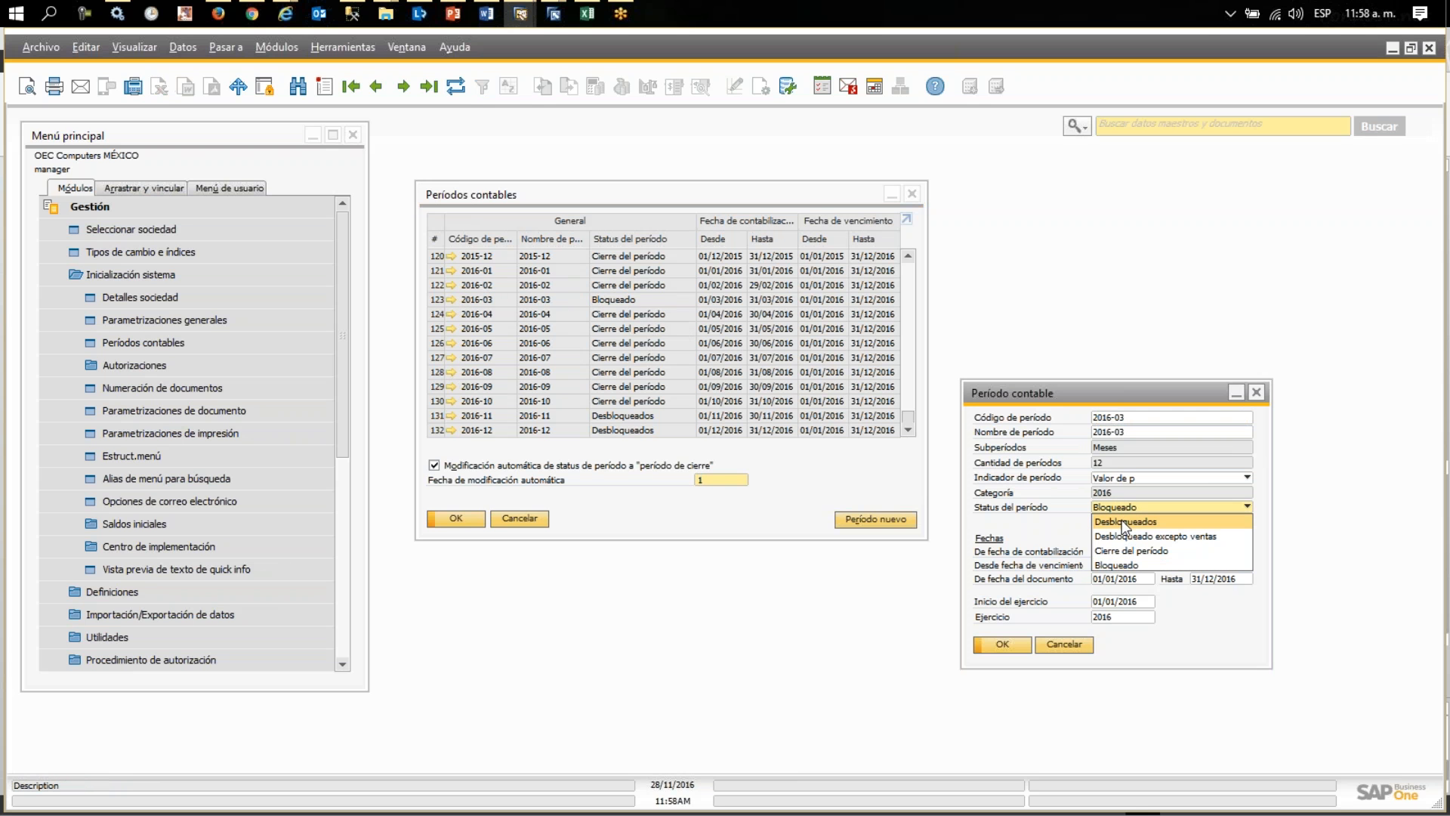
pyautogui.click(1125, 521)
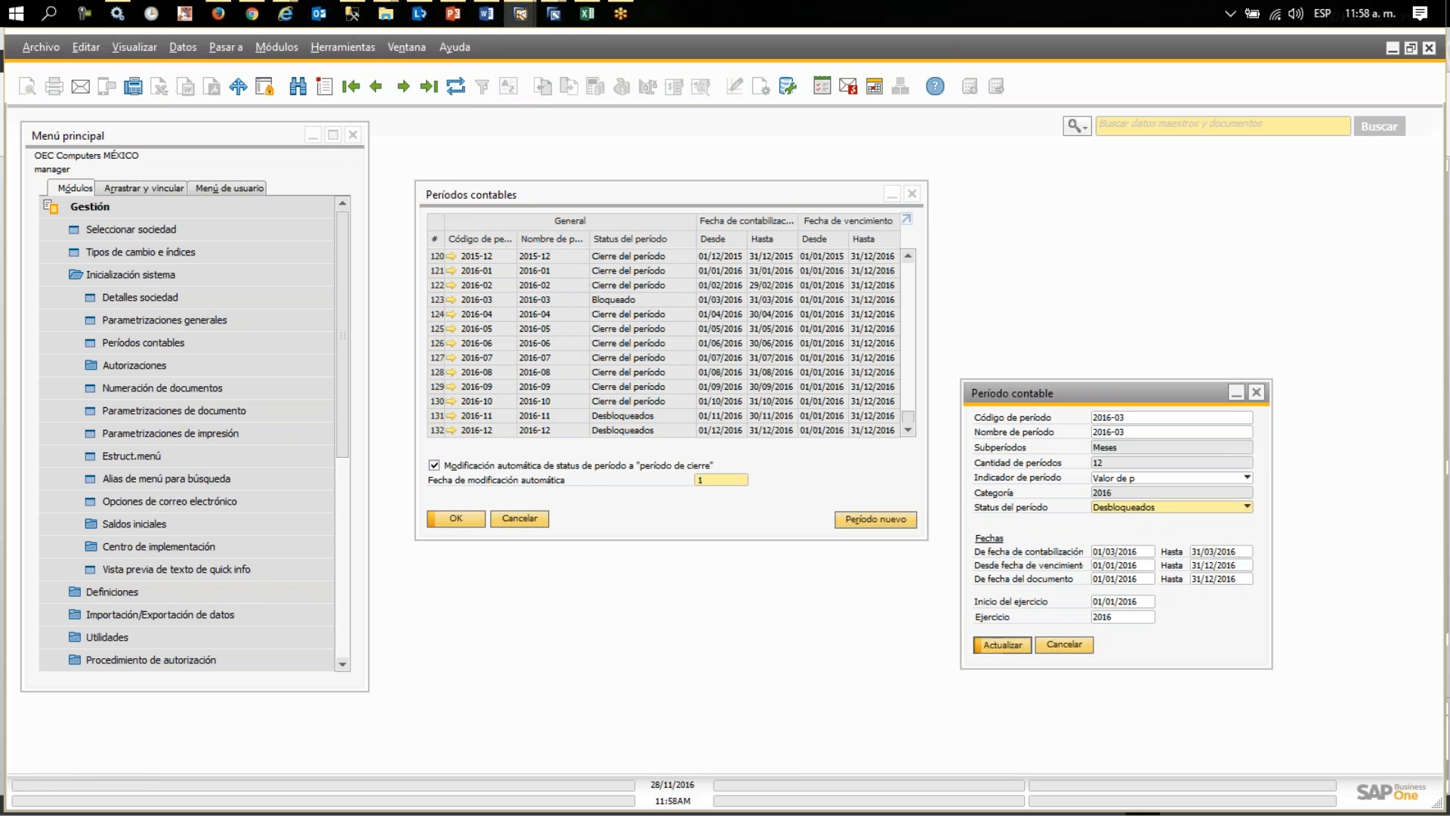
pyautogui.click(1002, 644)
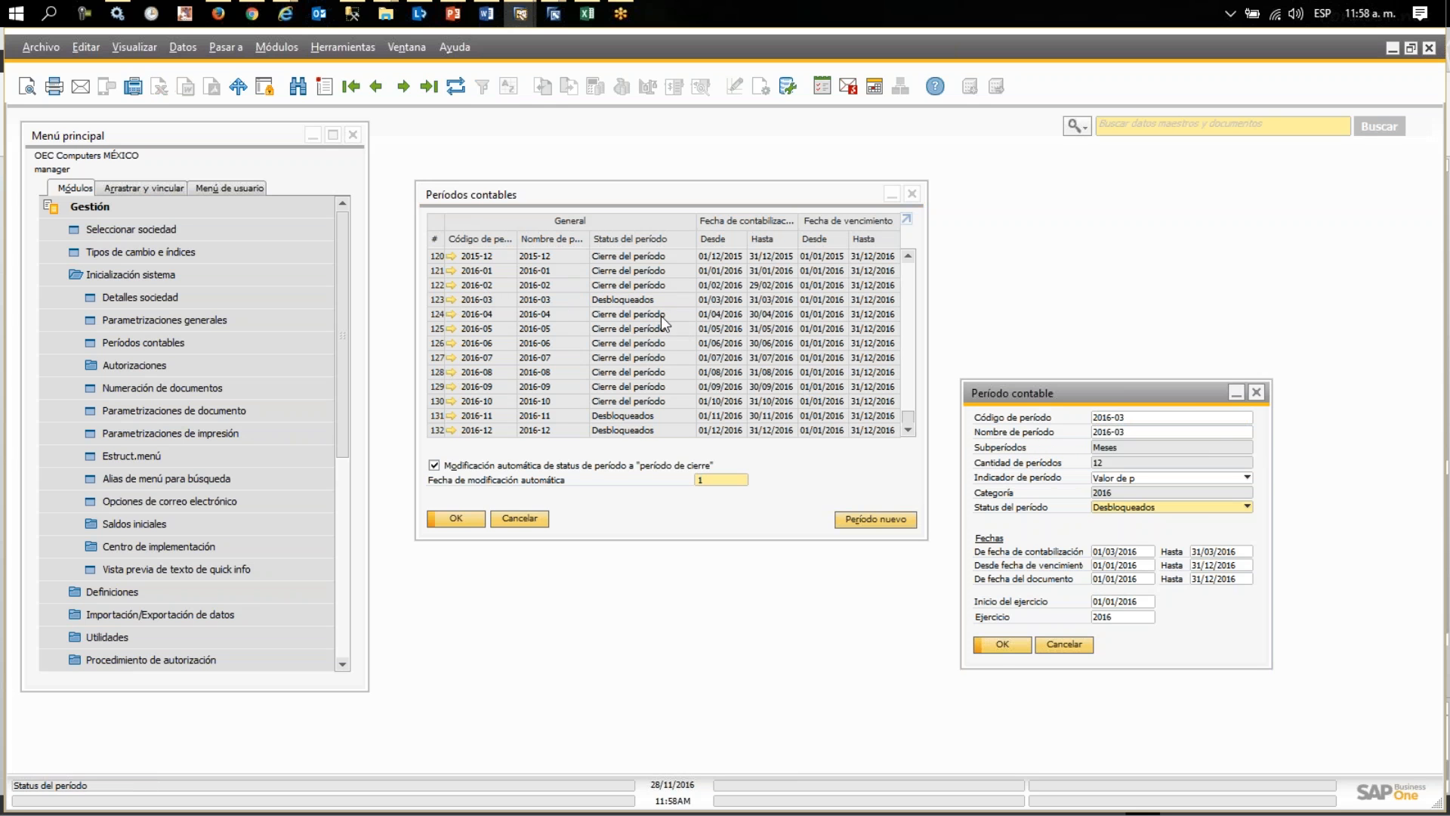
pyautogui.click(1004, 642)
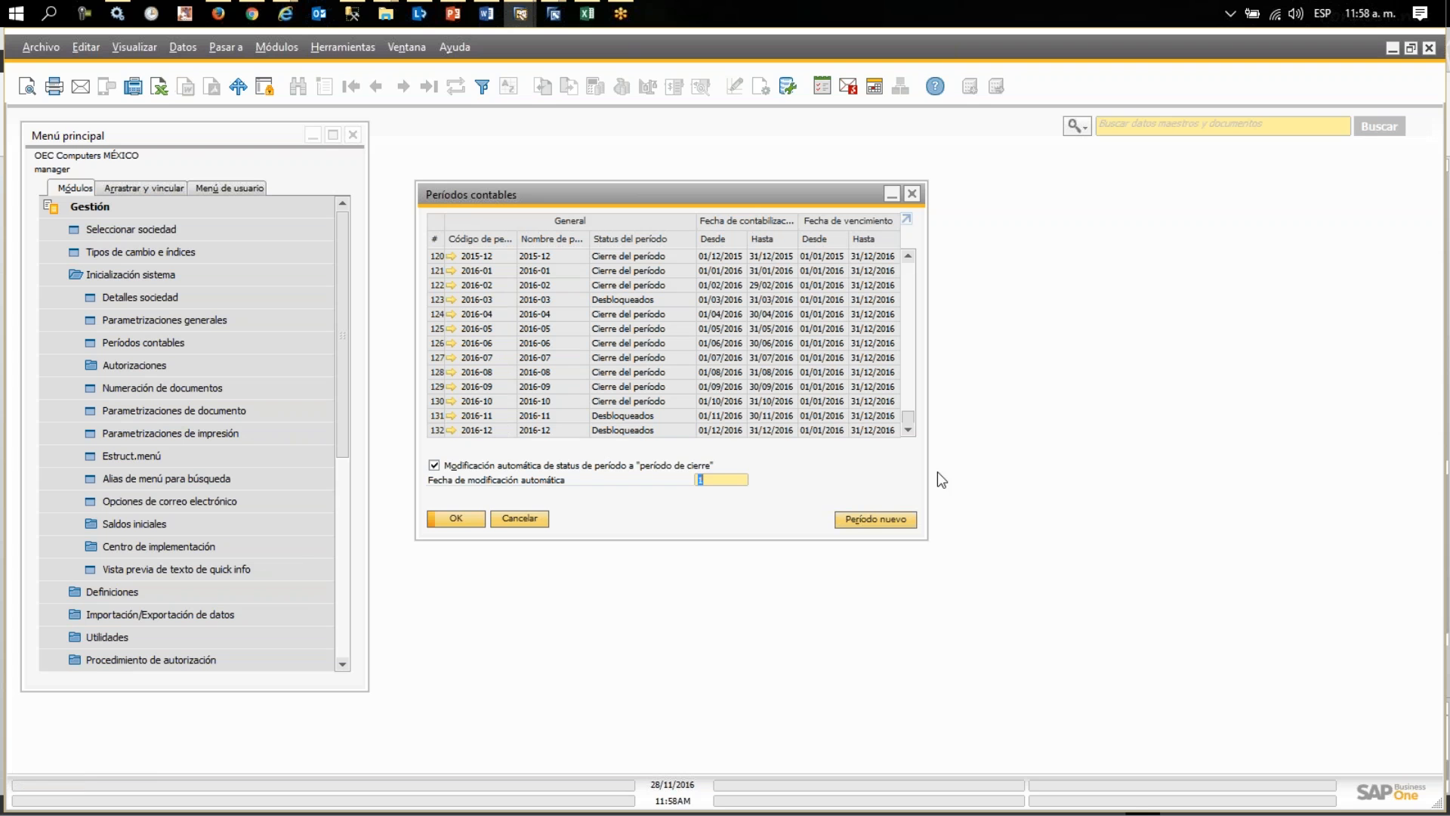
# - Create a new accounting period with code and name 2017, divided into Meses subperiods
pyautogui.click(866, 519)
pyautogui.write('2017')
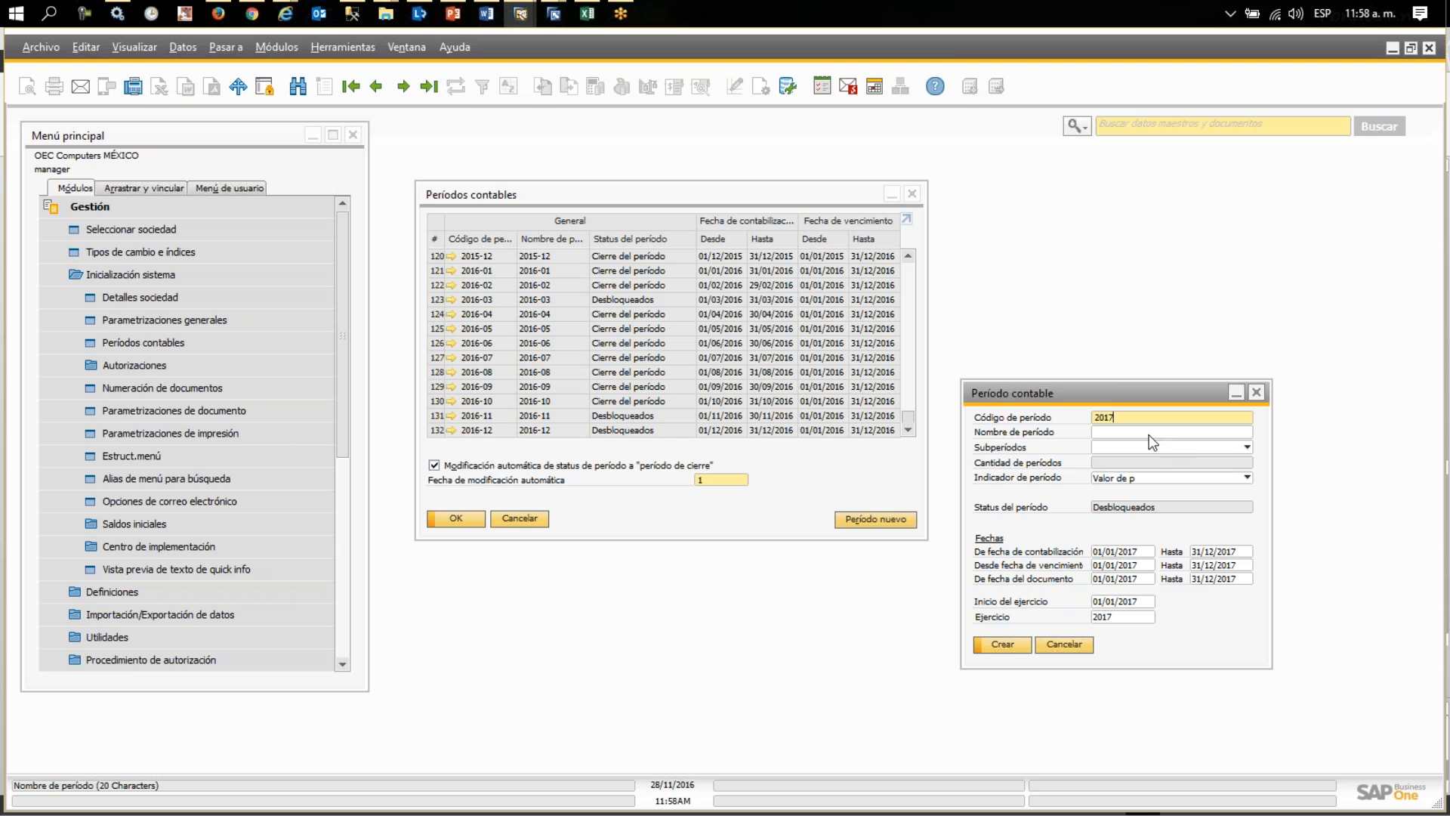
pyautogui.click(1115, 431)
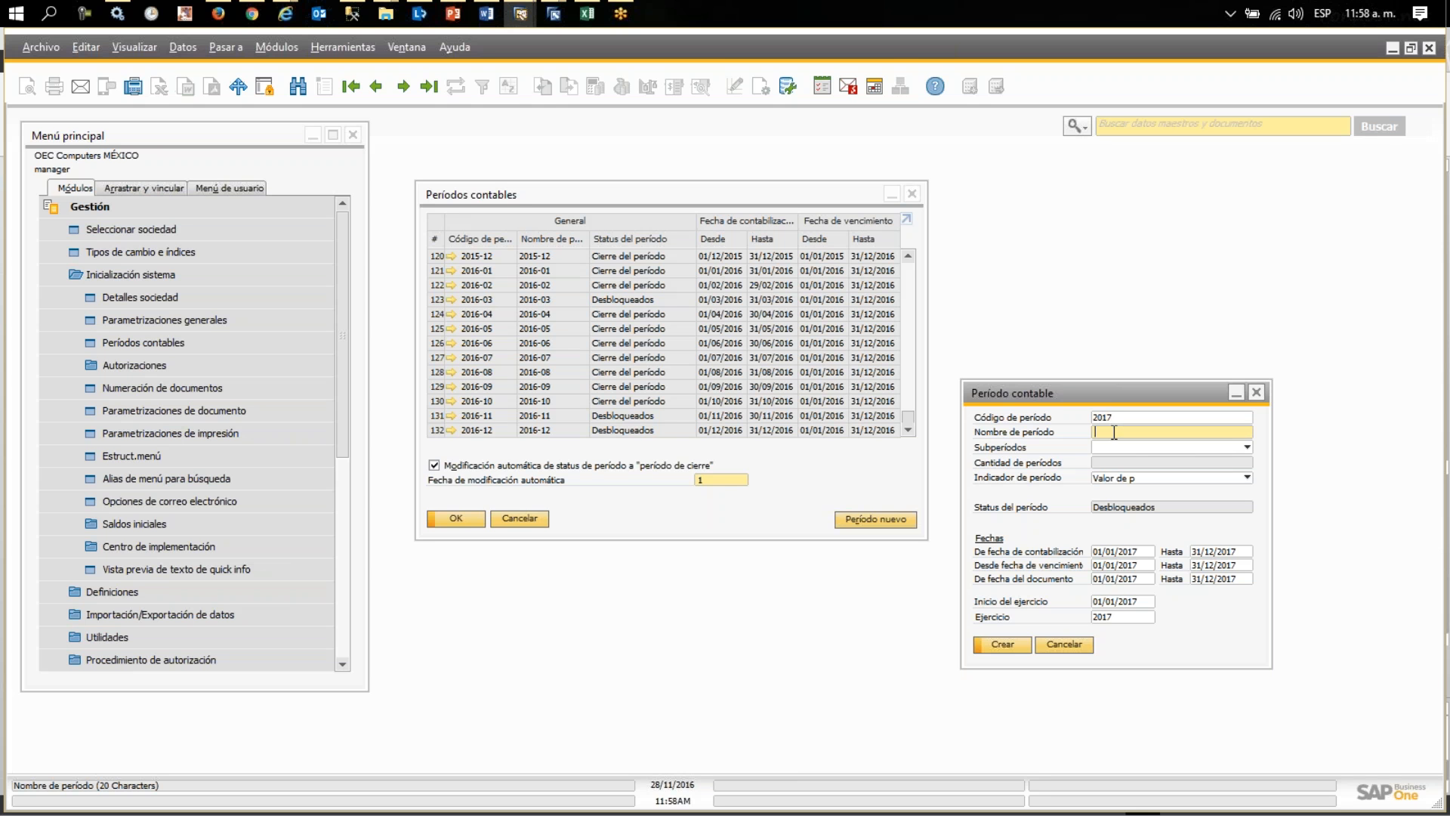
pyautogui.write('2017')
pyautogui.click(1111, 447)
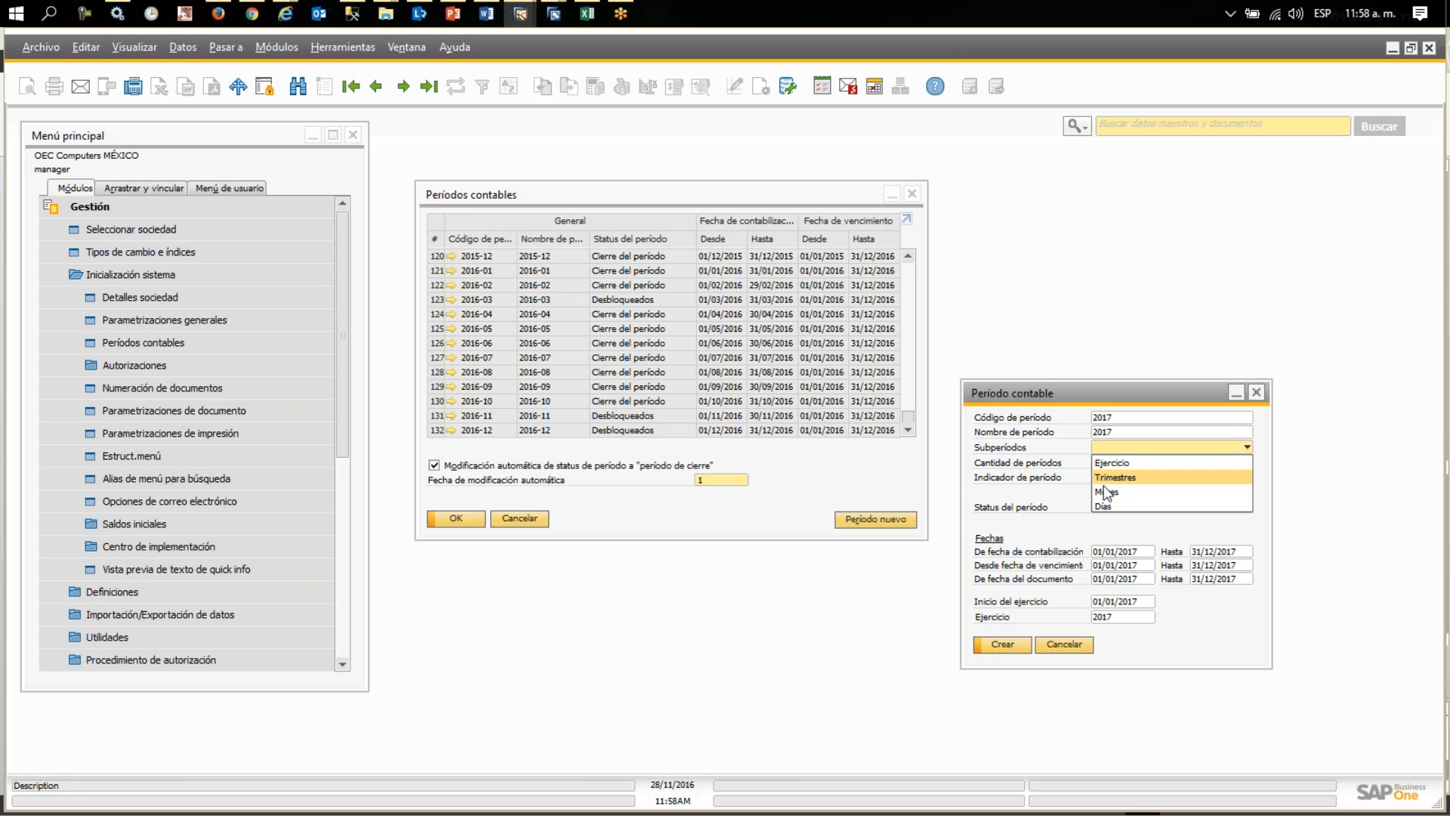
pyautogui.click(1105, 492)
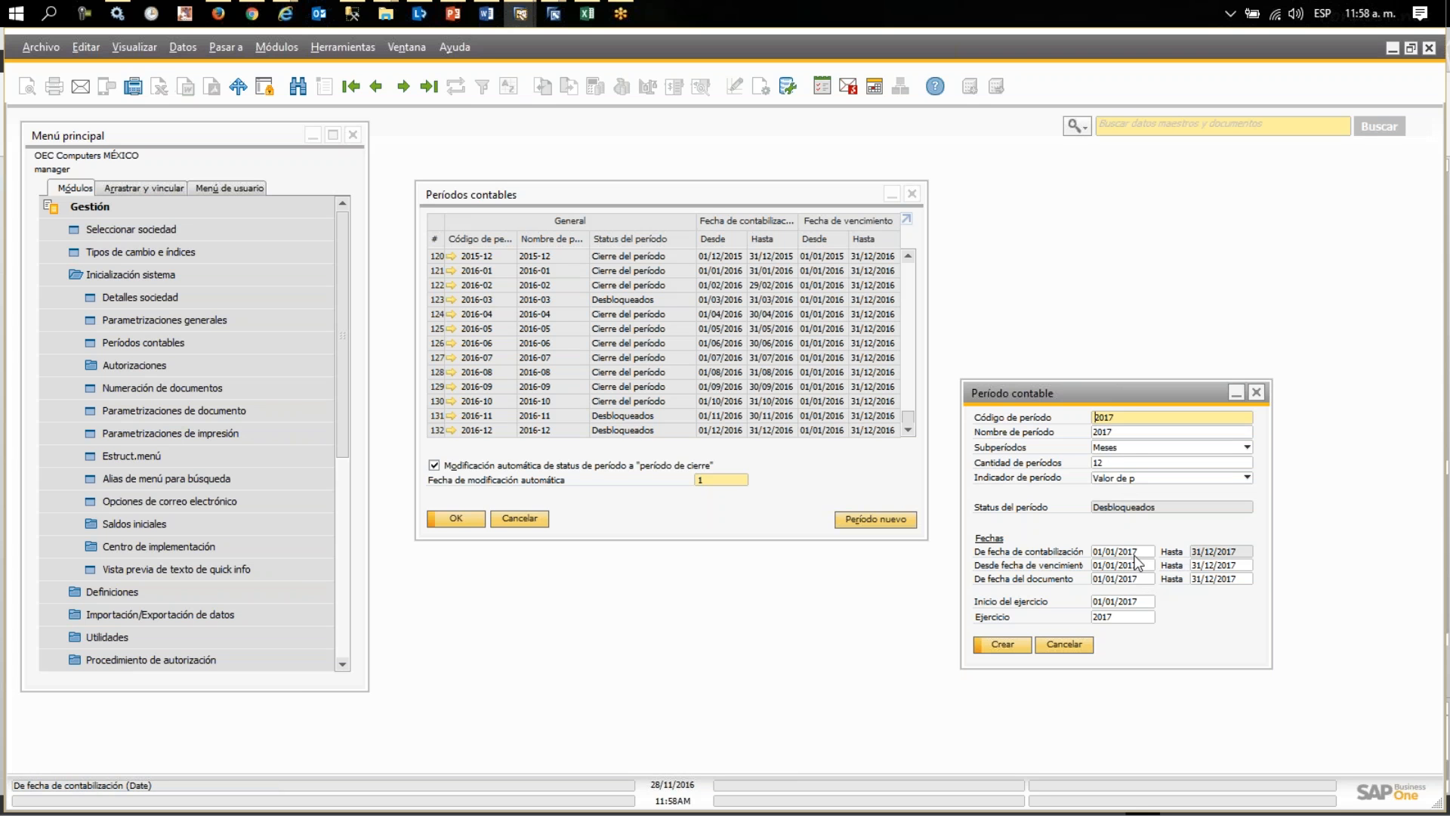
pyautogui.click(1001, 644)
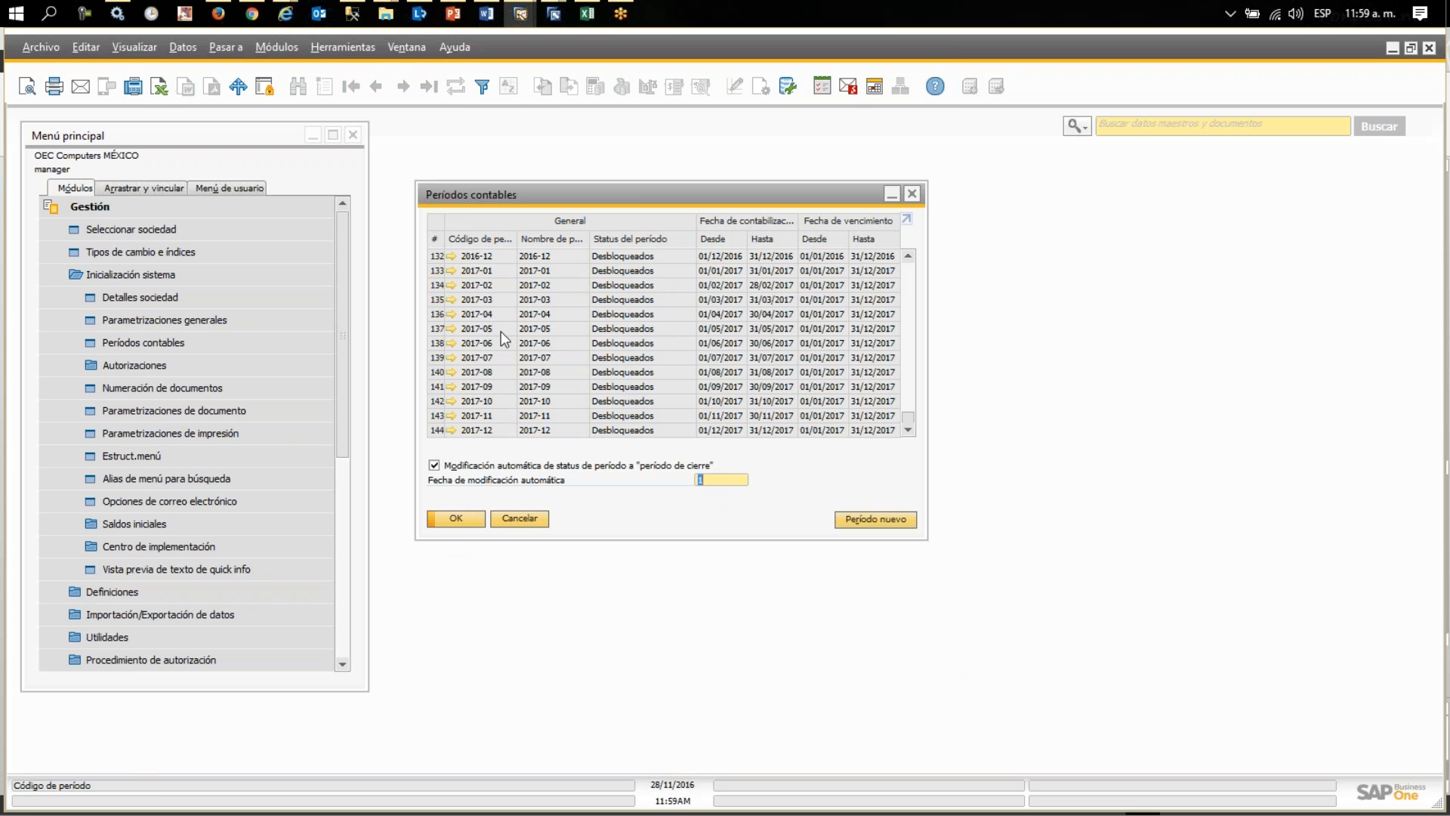
# - For period 2017-10, set the end of both the due date and document date ranges to 31/12/2018 and update it
pyautogui.click(451, 401)
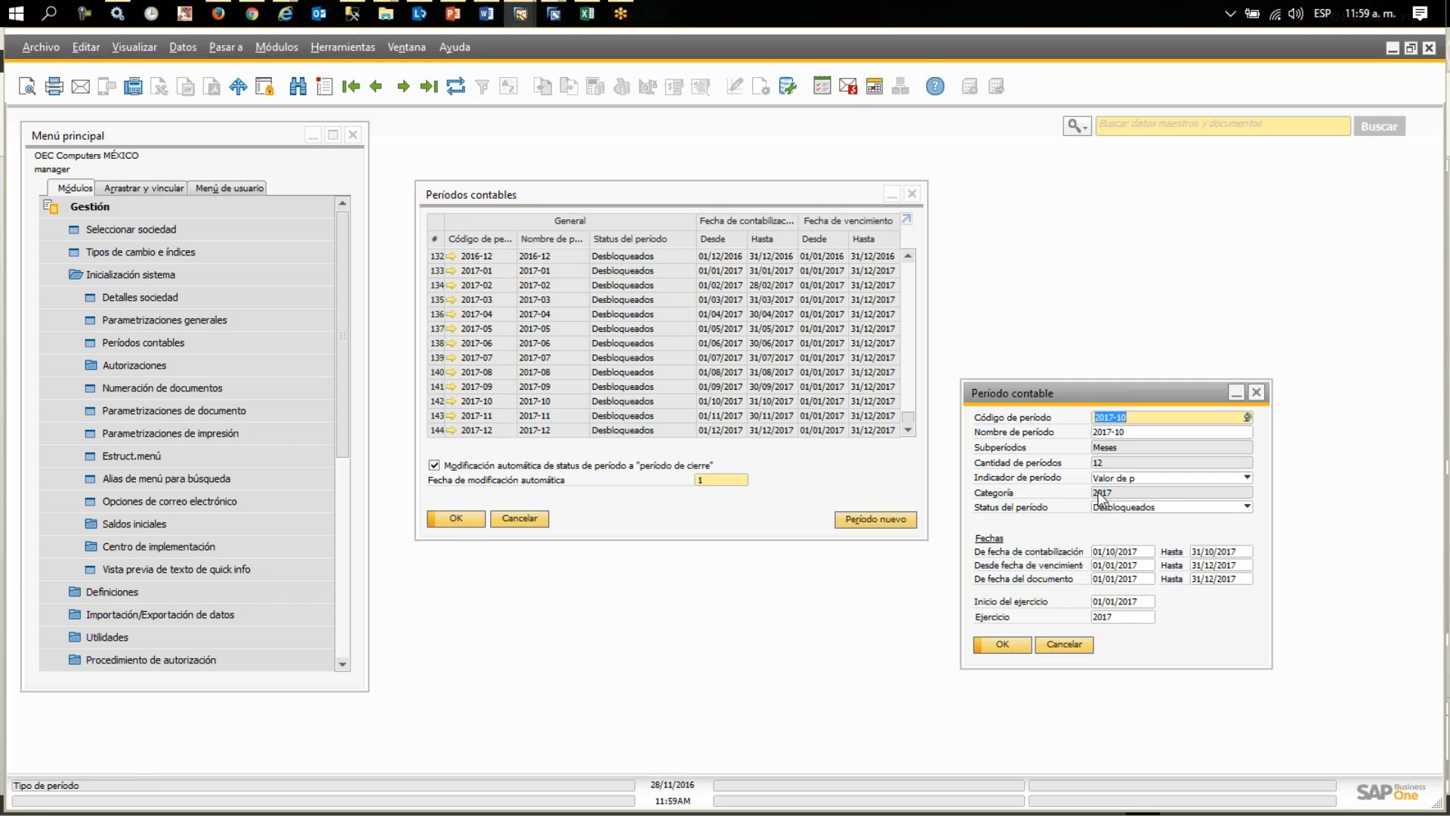
pyautogui.click(1241, 564)
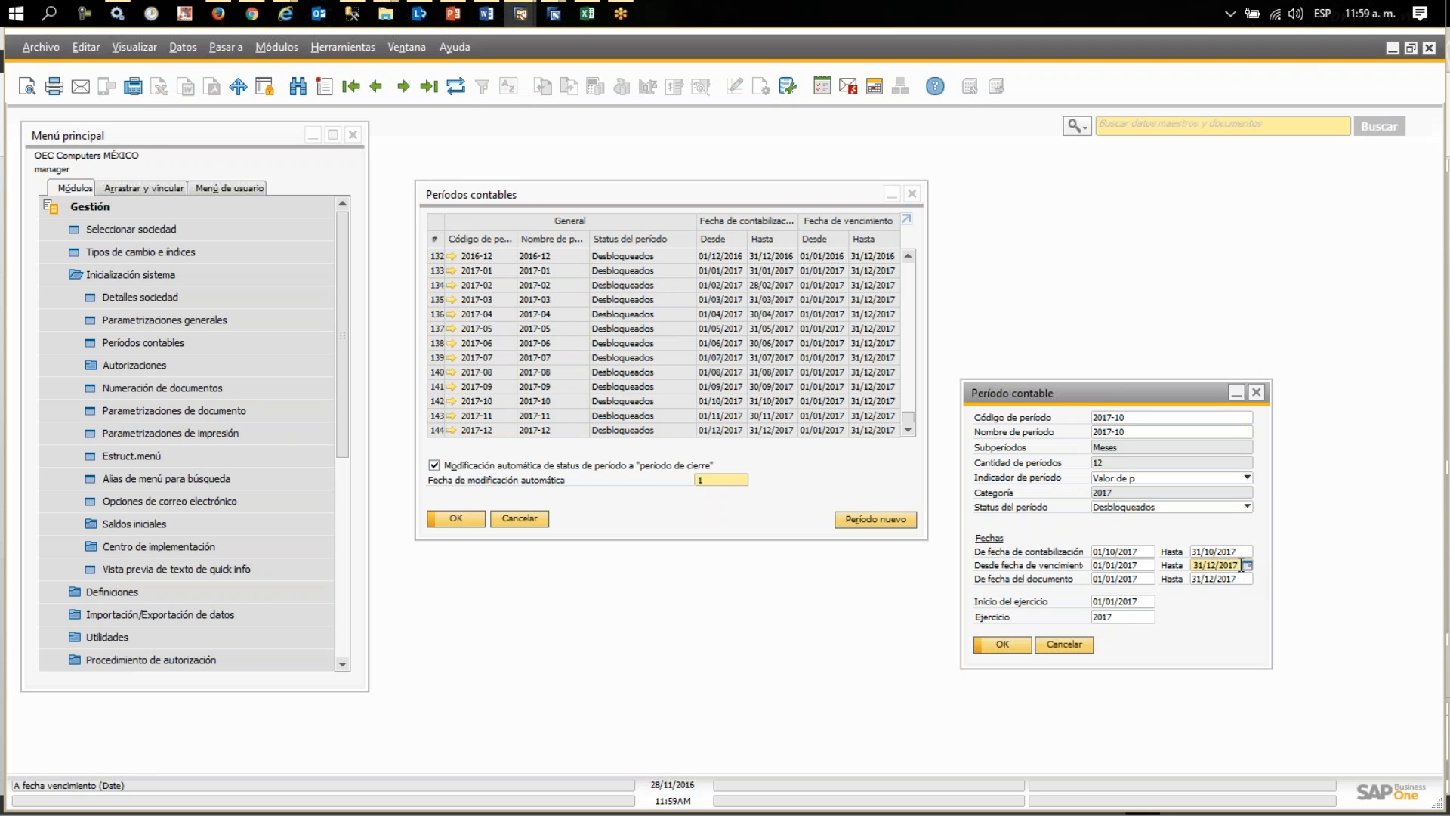
pyautogui.press('BackSpace')
pyautogui.write('8')
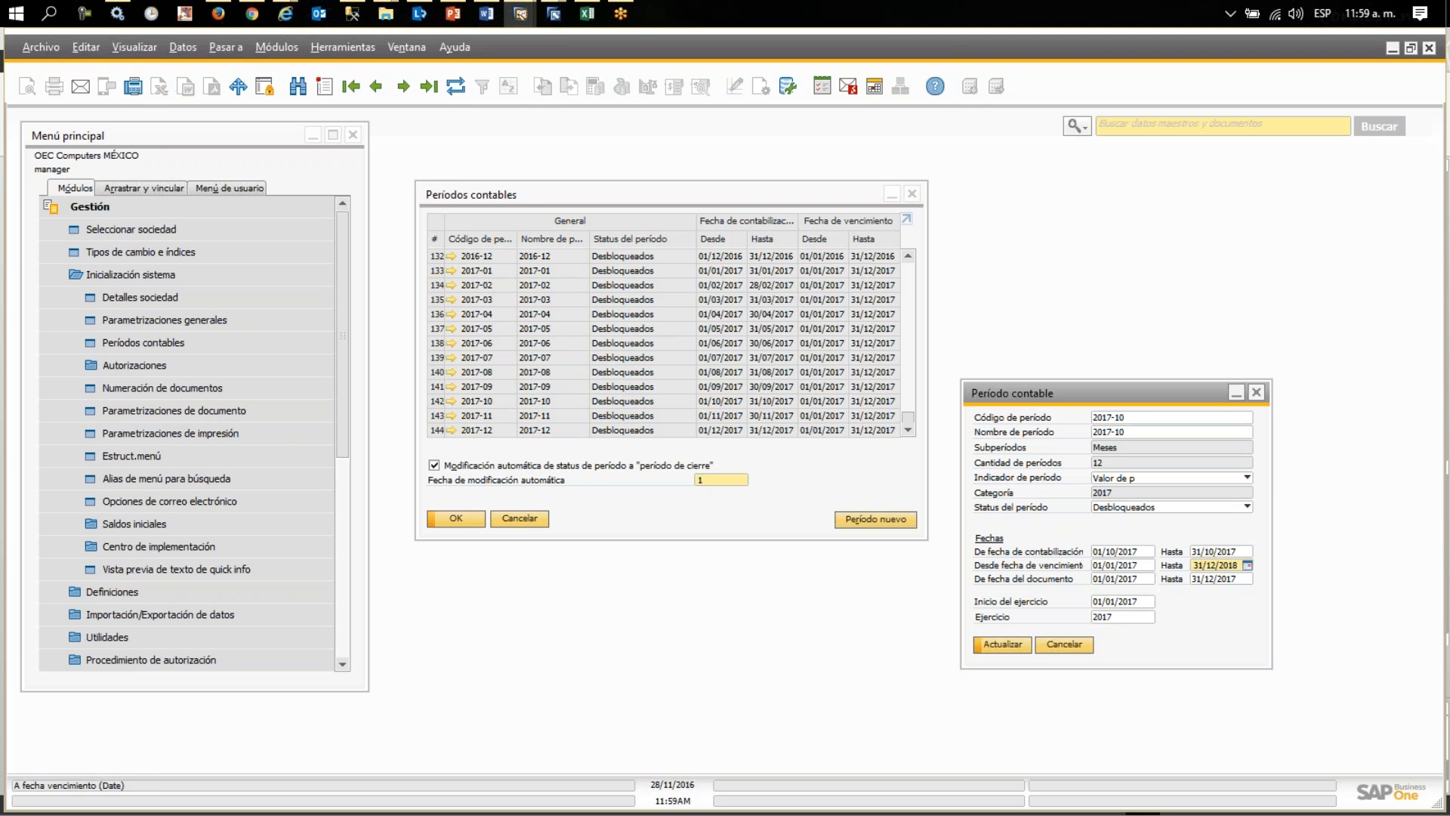
pyautogui.click(1240, 579)
pyautogui.write('8')
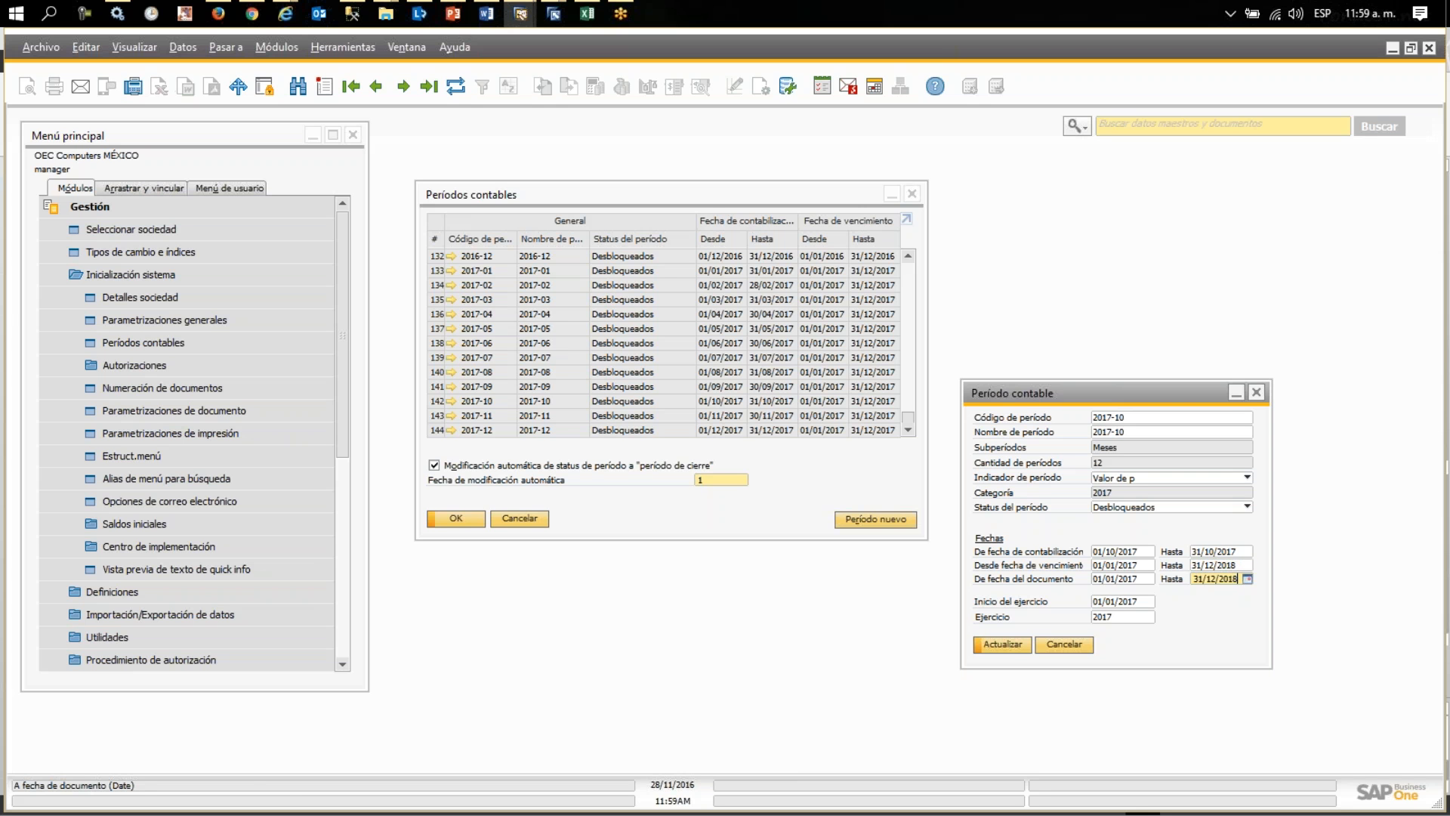
pyautogui.click(1003, 643)
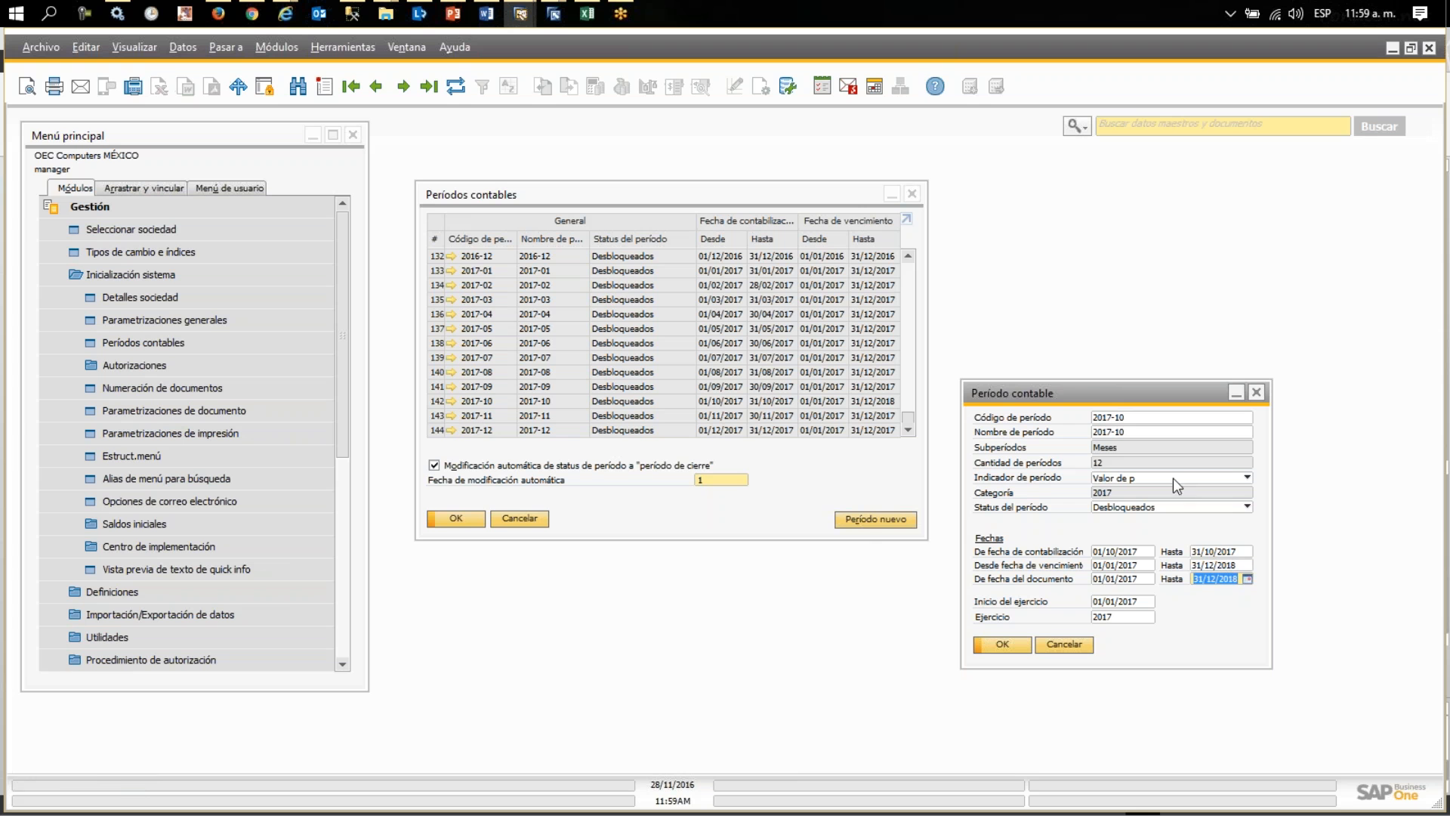
# - For period 2017-11, extend the due date and document date ranges to 31/12/2018 and update it
pyautogui.click(402, 87)
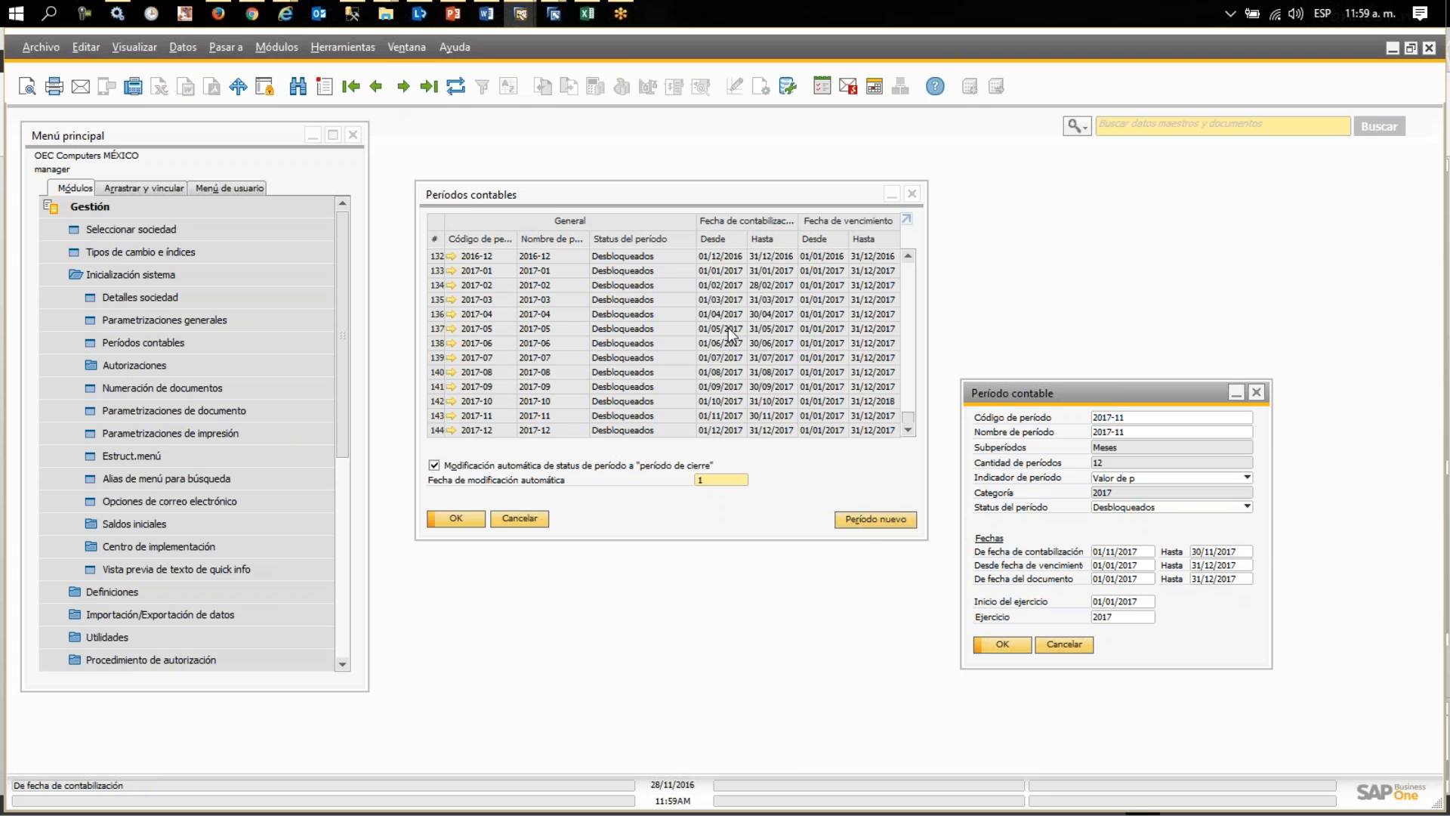
pyautogui.click(1213, 565)
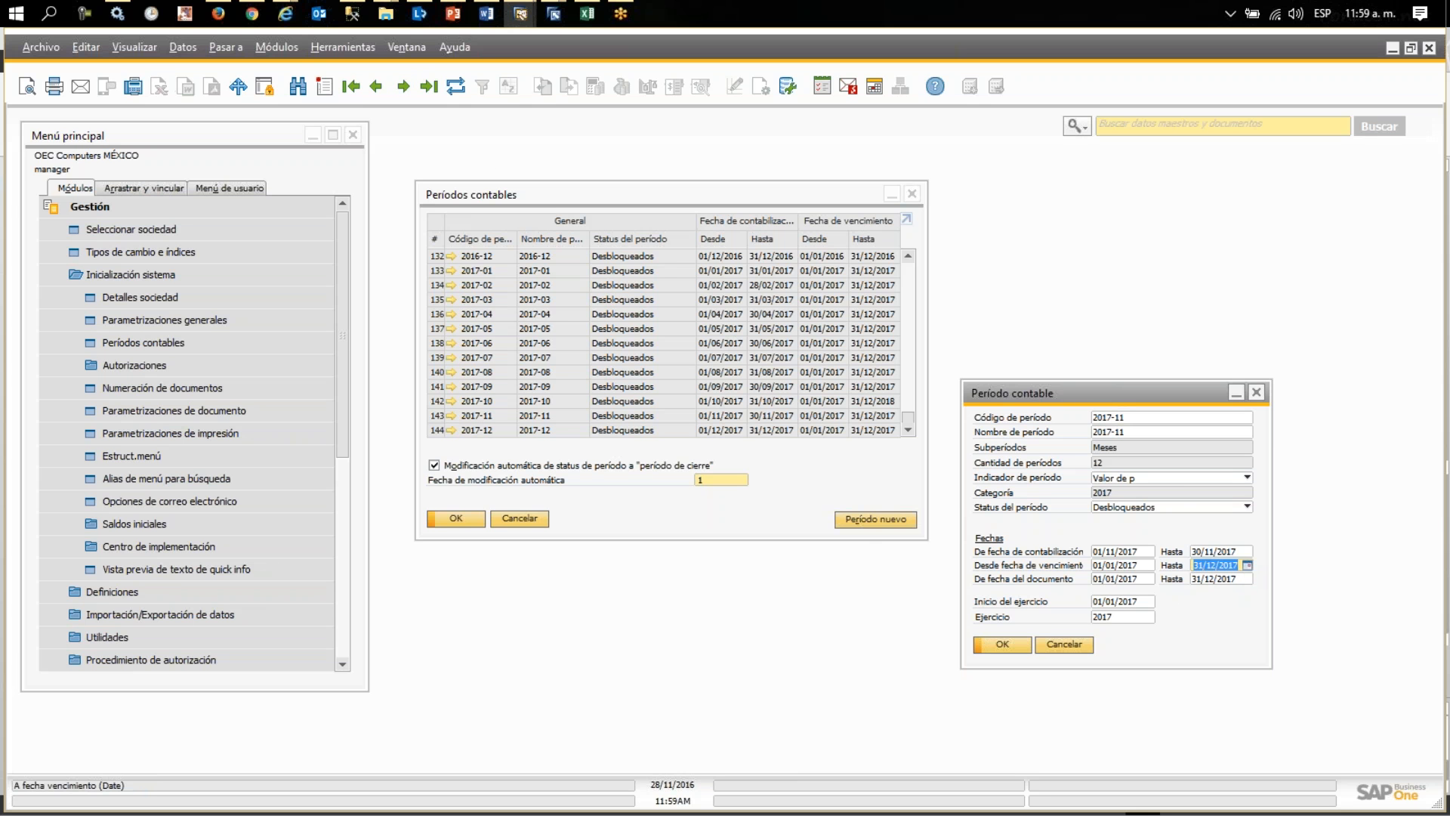
pyautogui.write('31/12/2018')
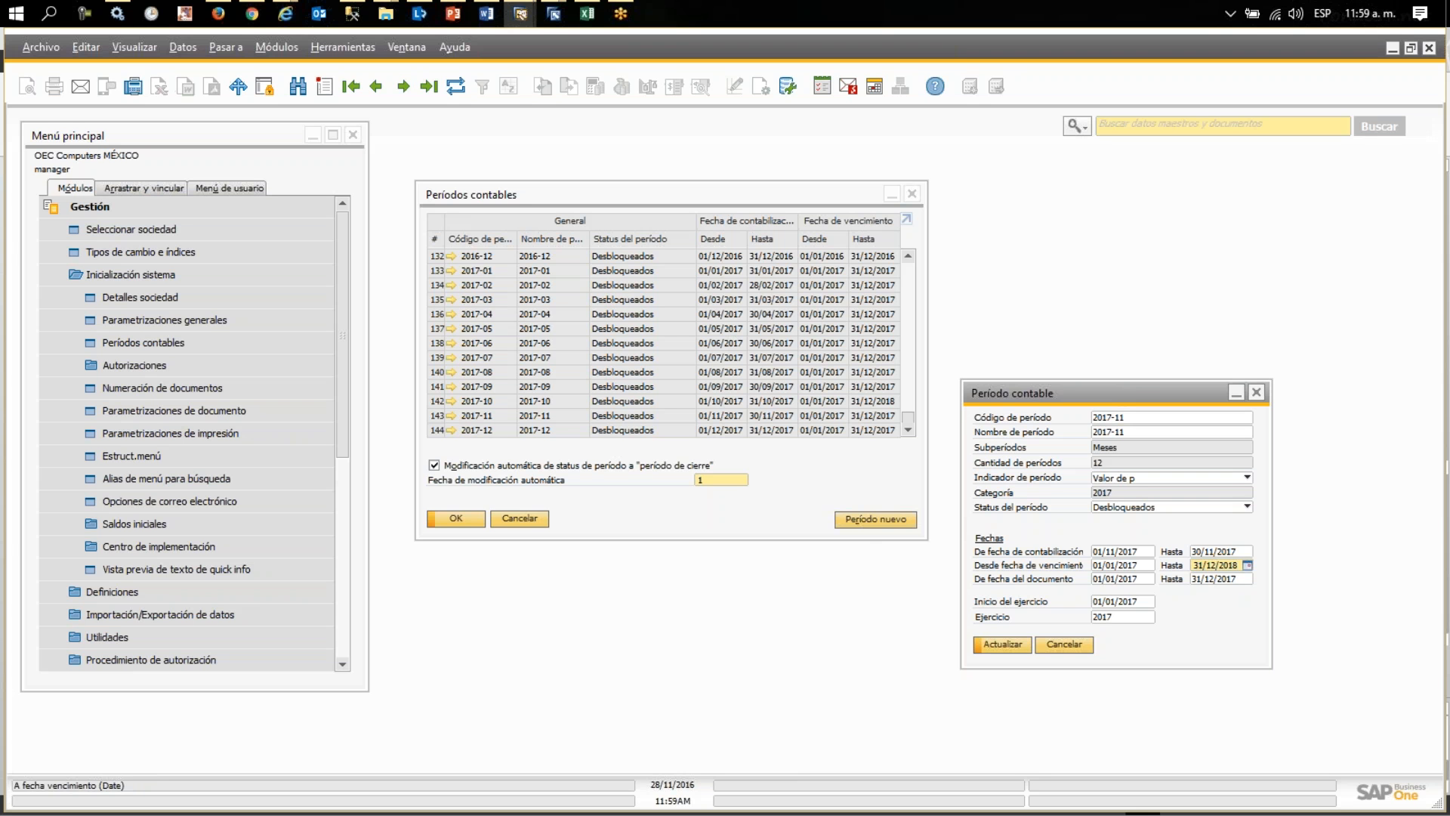
pyautogui.click(1236, 580)
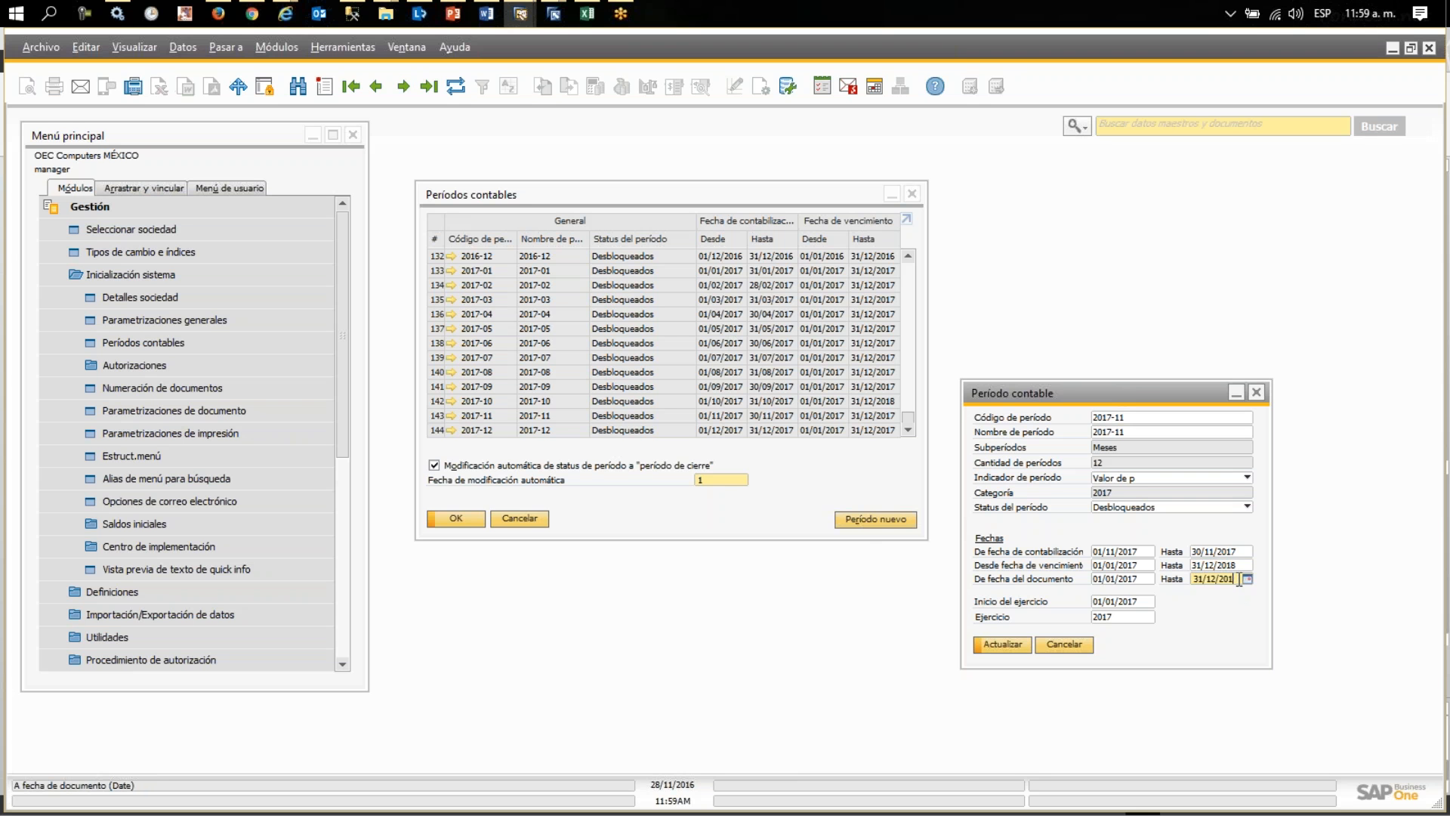
pyautogui.write('8')
pyautogui.click(1002, 644)
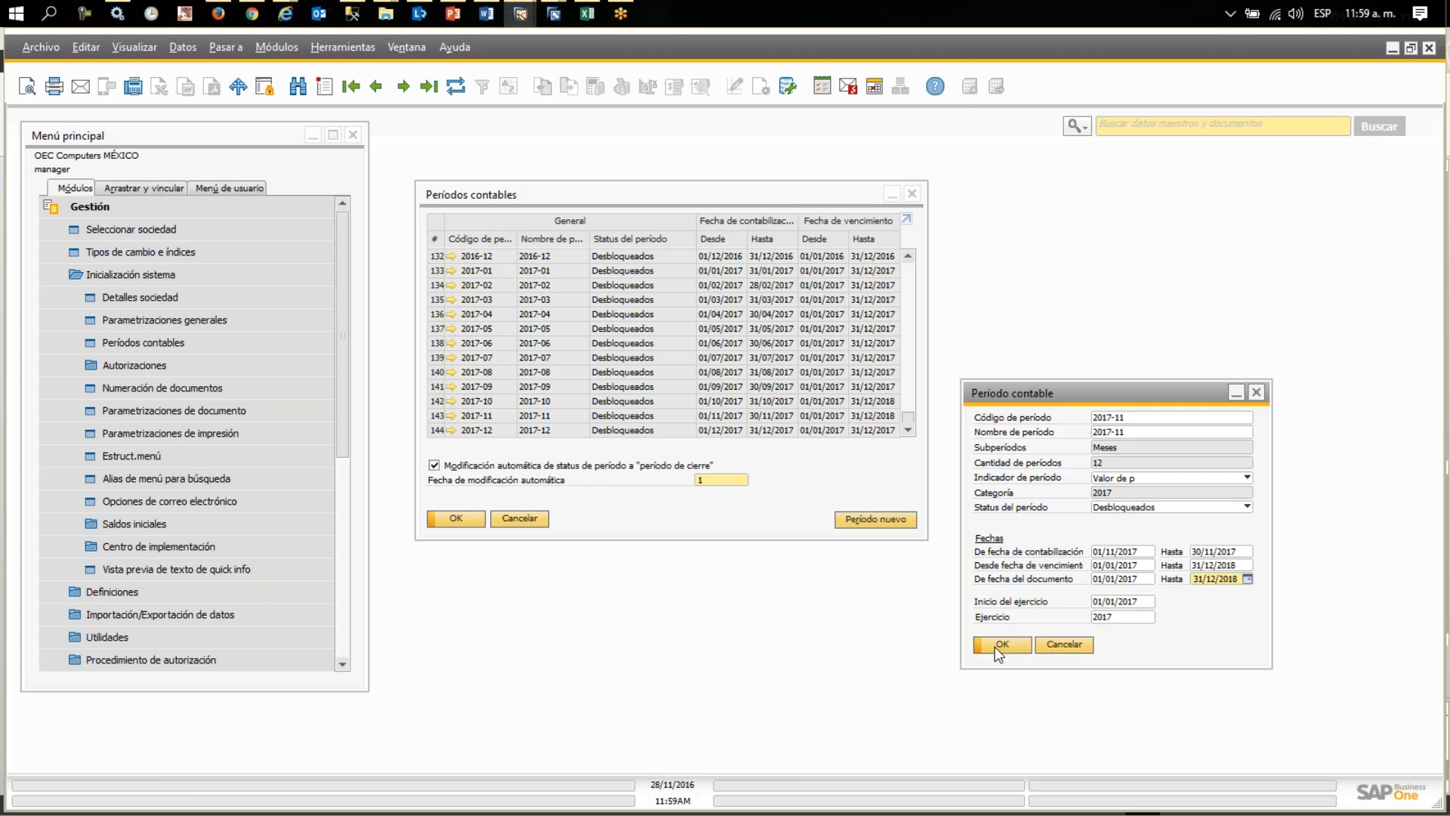
pyautogui.click(995, 647)
# - For period 2017-12, extend the due date and document date ranges to 31/12/2018 and update it
pyautogui.click(451, 429)
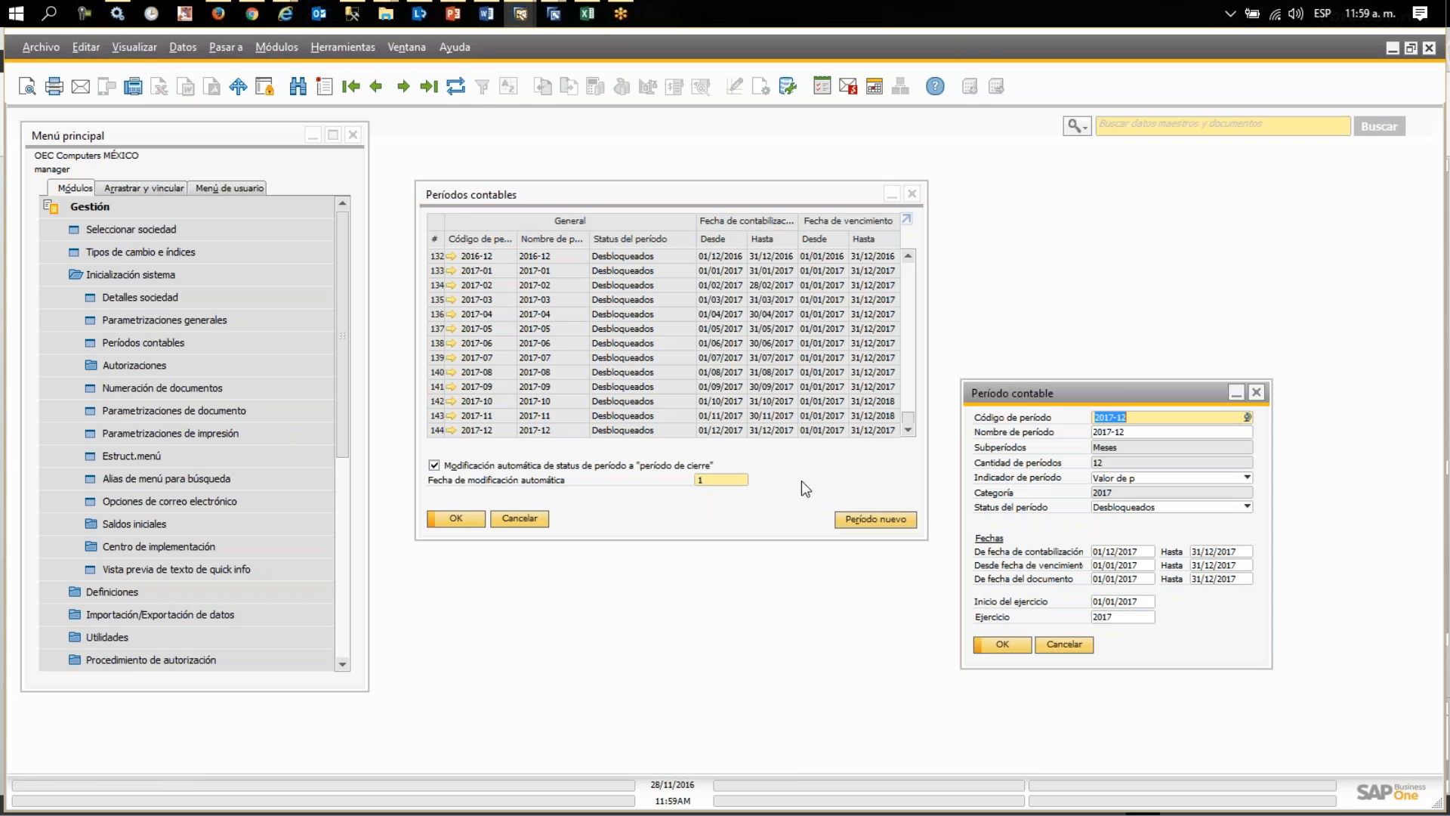
pyautogui.click(1238, 567)
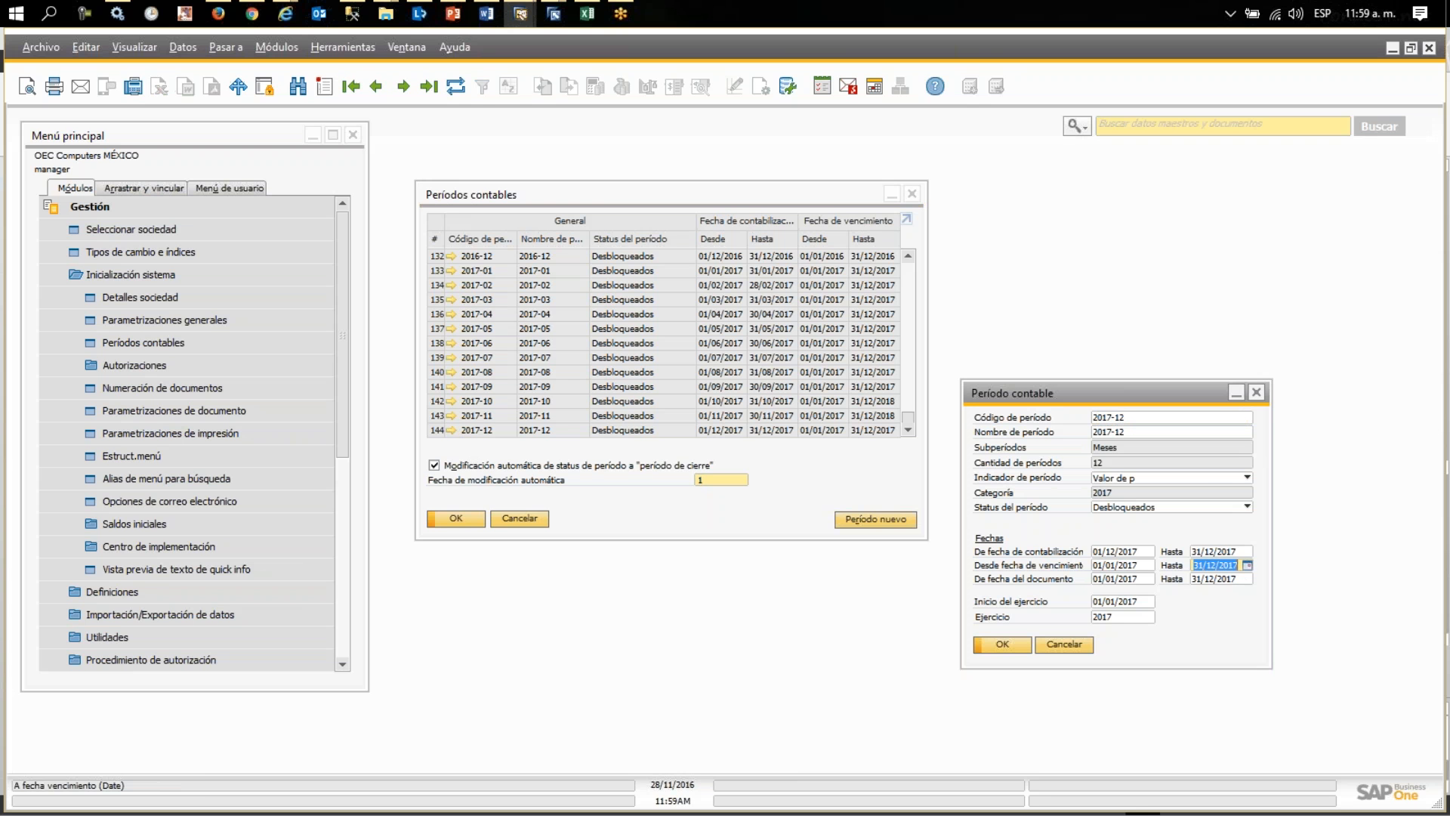
pyautogui.press('BackSpace')
pyautogui.write('8')
pyautogui.click(1237, 579)
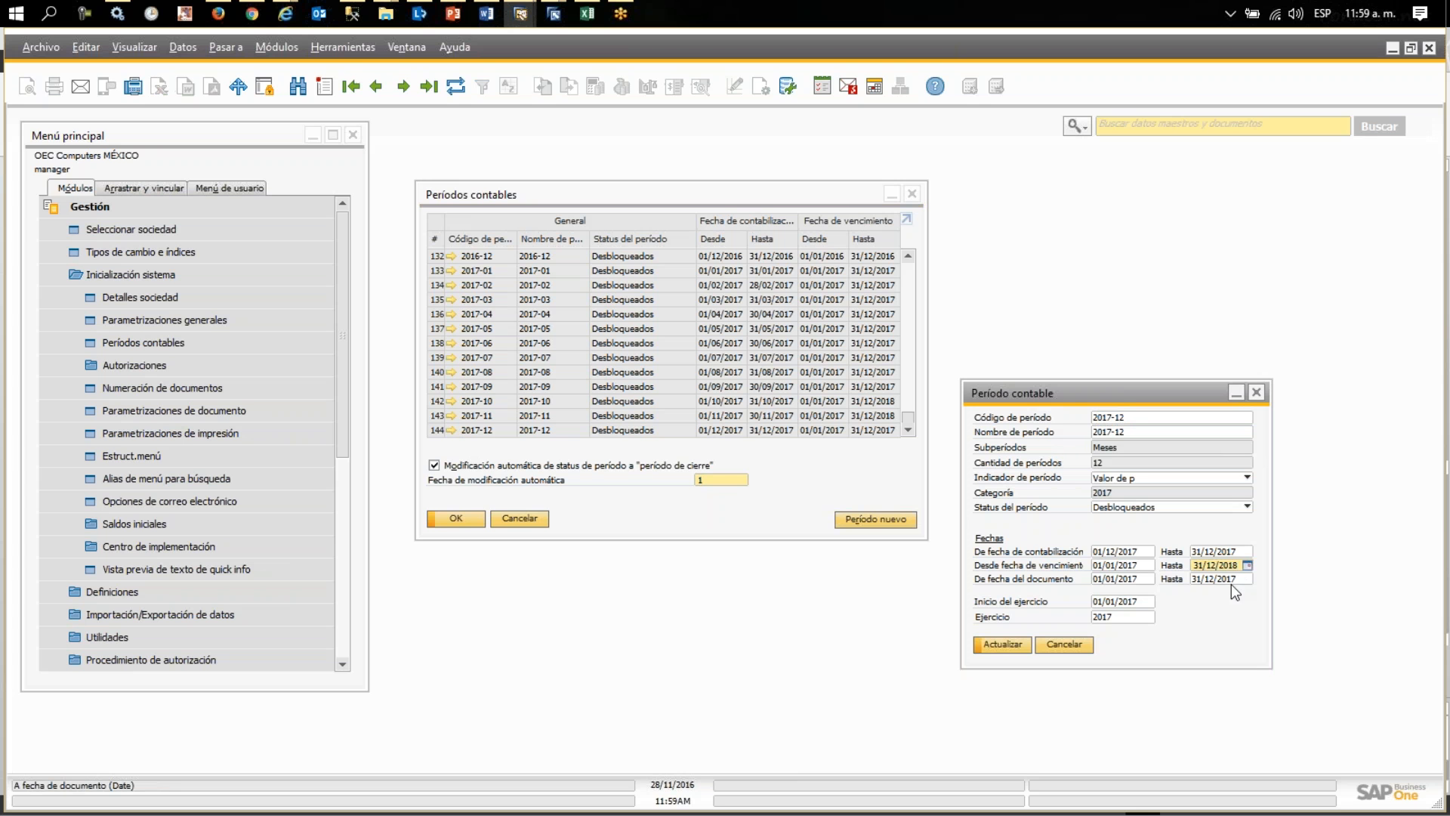
pyautogui.press('BackSpace')
pyautogui.write('8')
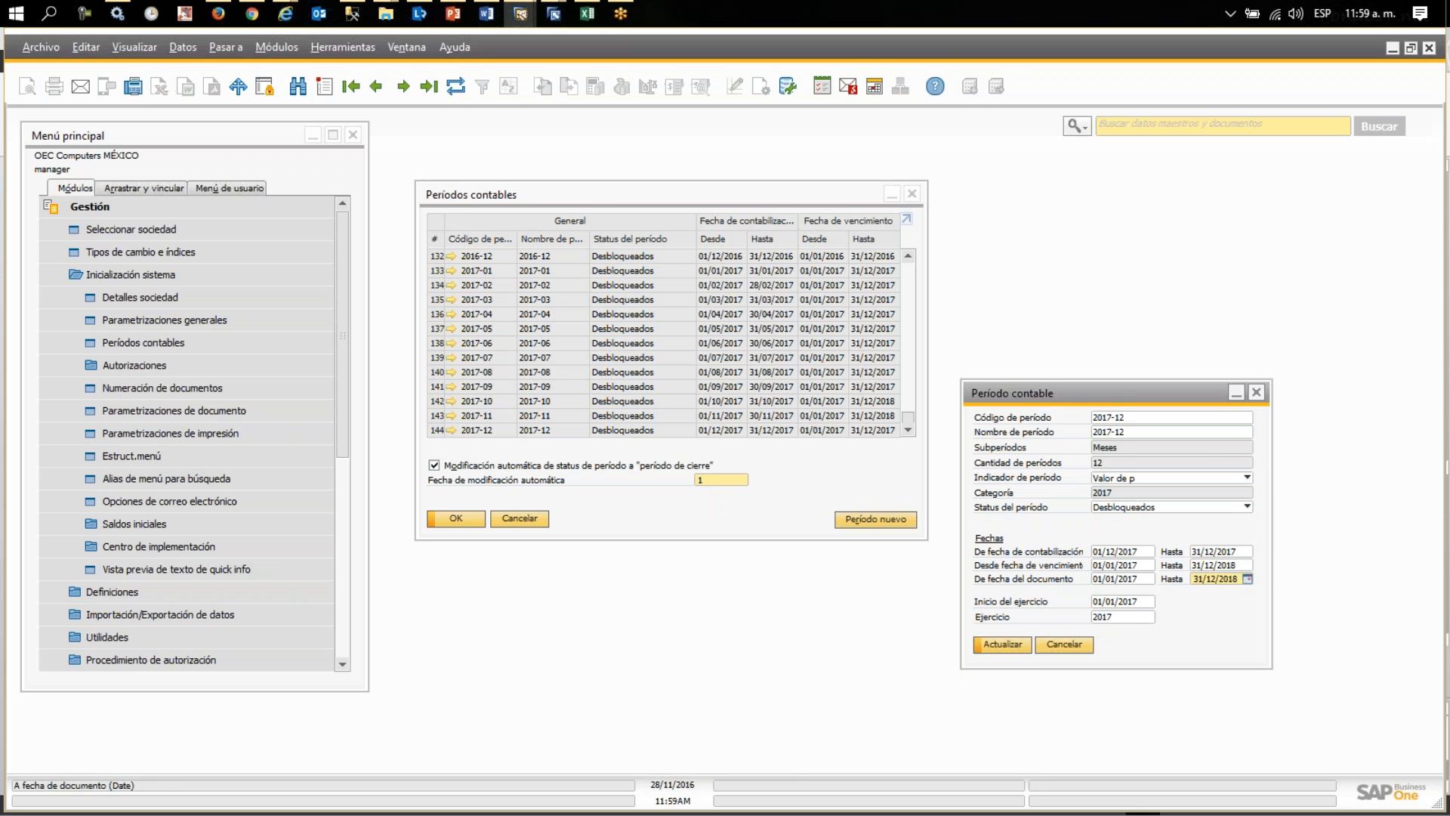
pyautogui.click(995, 644)
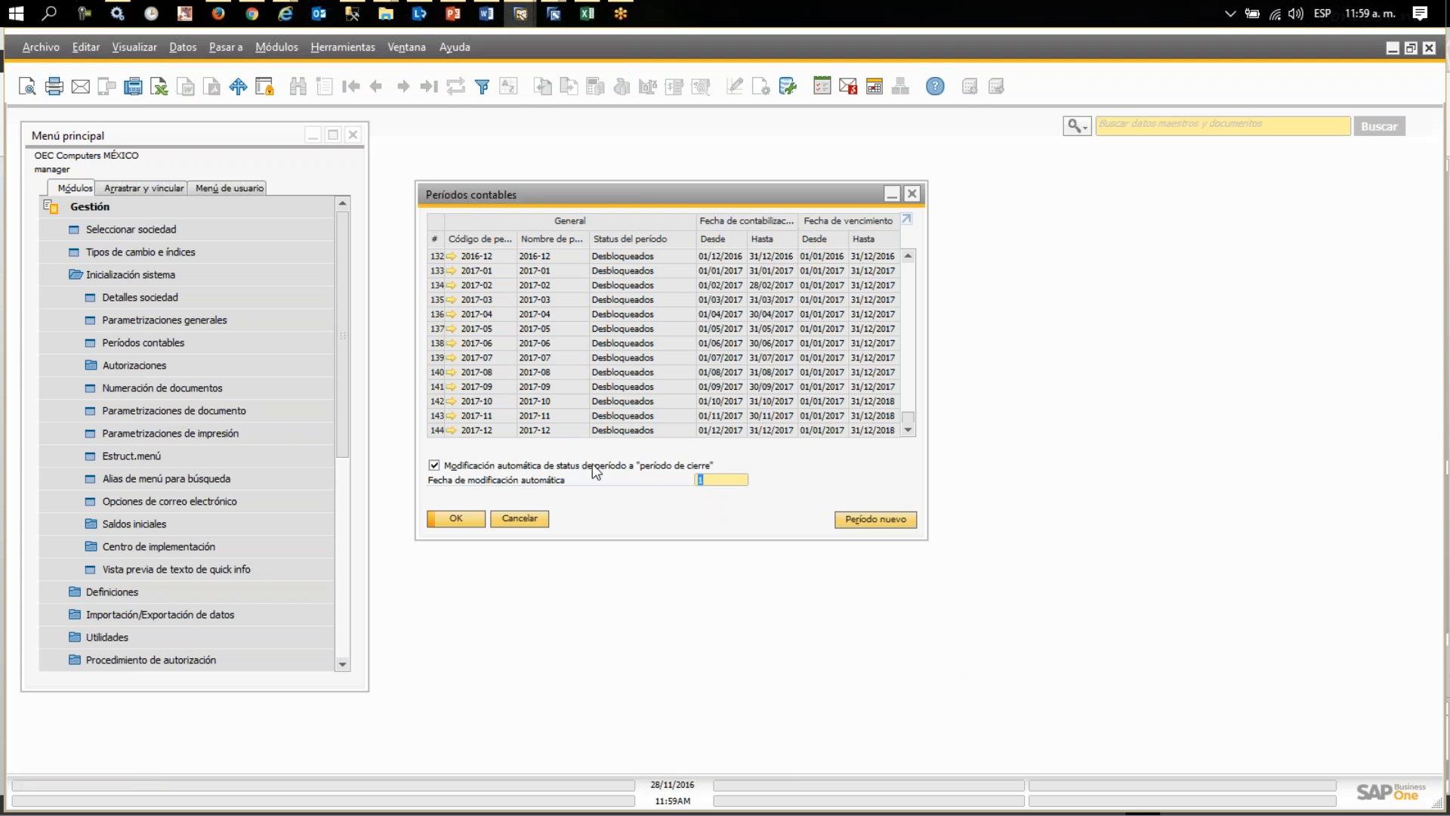
# - Close the accounting periods list and open the Plan de cuentas from the Finanzas module
pyautogui.click(460, 521)
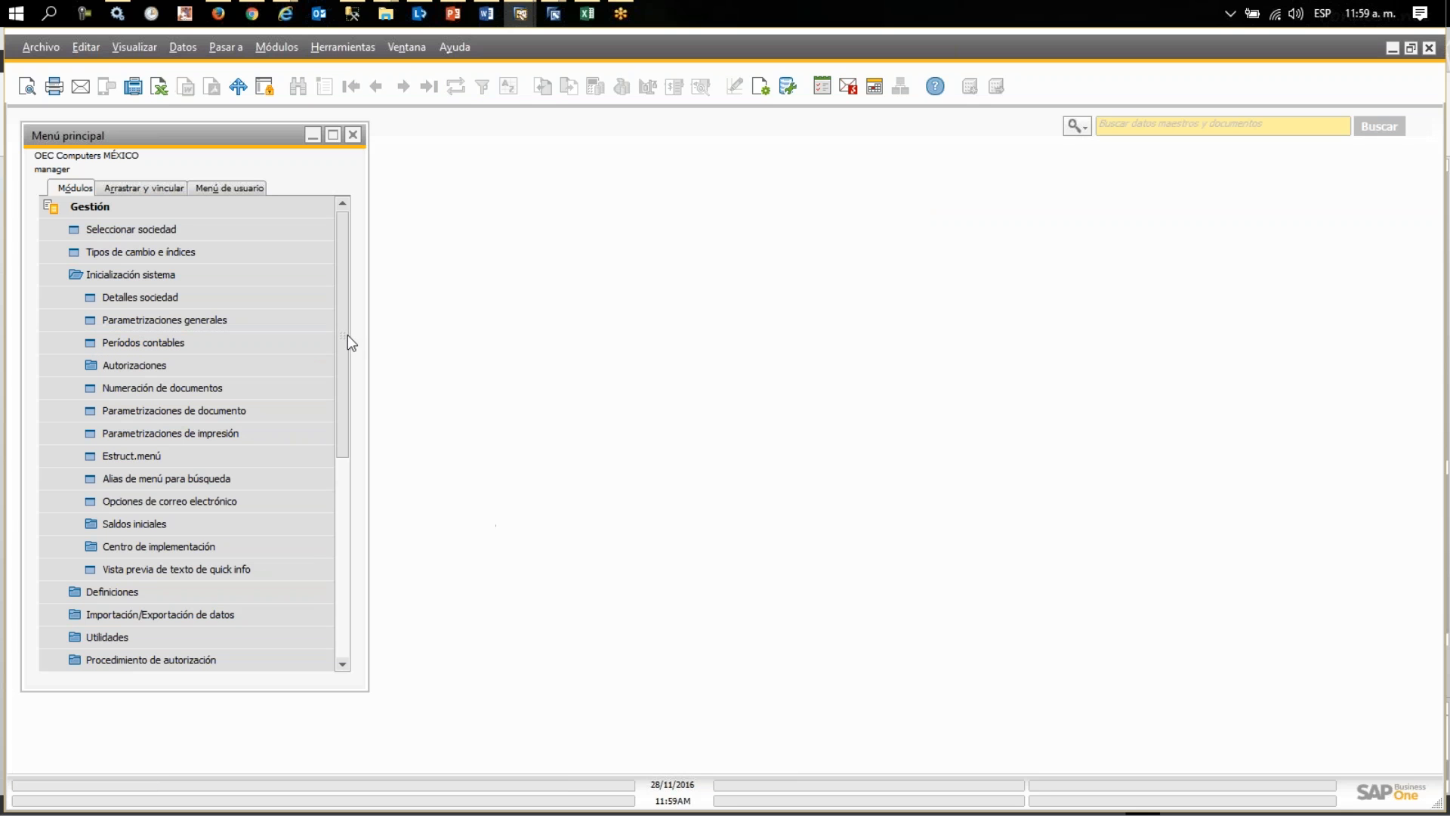
pyautogui.click(225, 276)
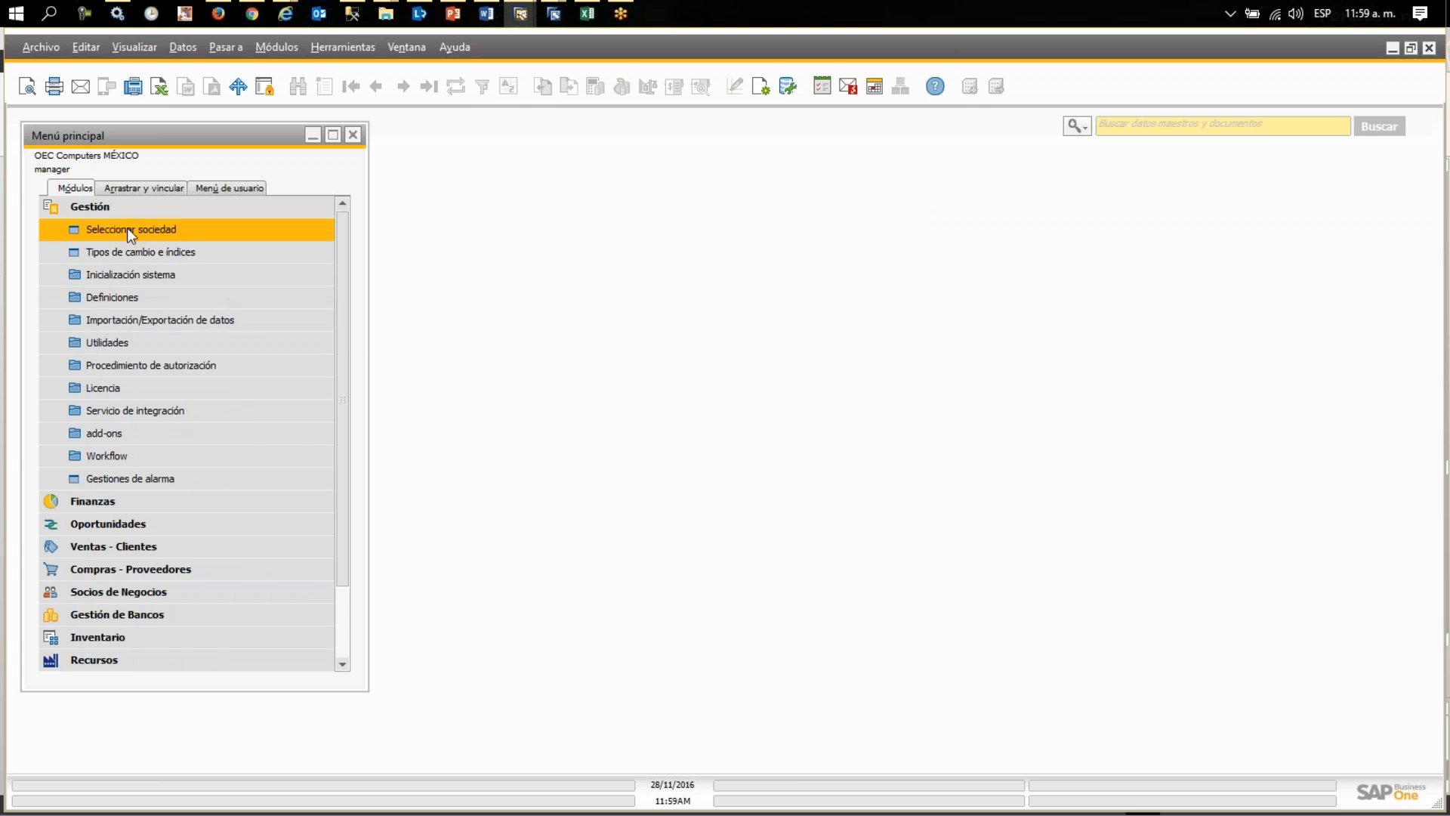
pyautogui.click(111, 211)
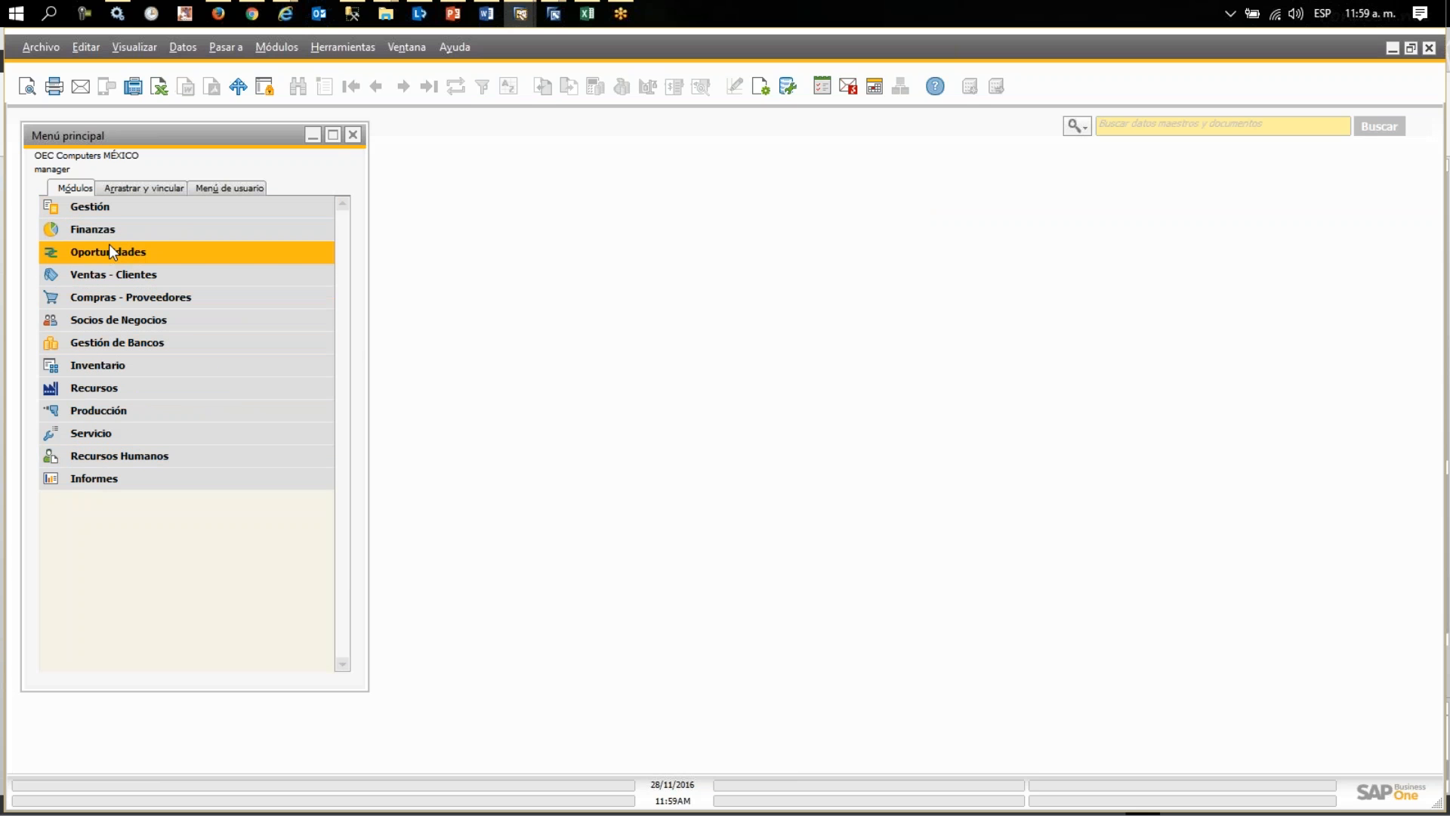
pyautogui.click(97, 234)
pyautogui.click(97, 237)
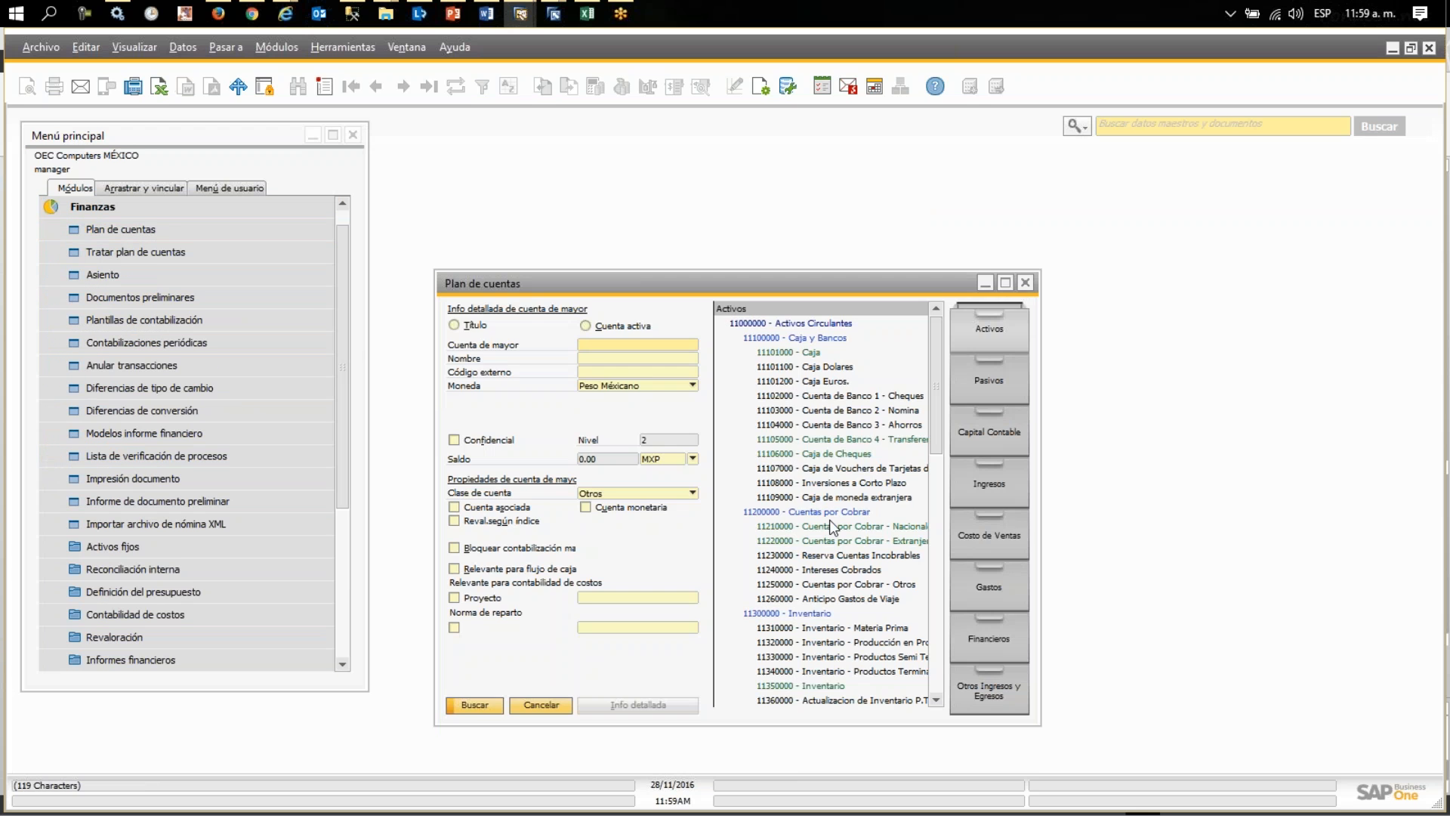
# - Select the Utilidades title among the Capital Contable accounts in the maximized chart and start a new active account there
pyautogui.click(999, 425)
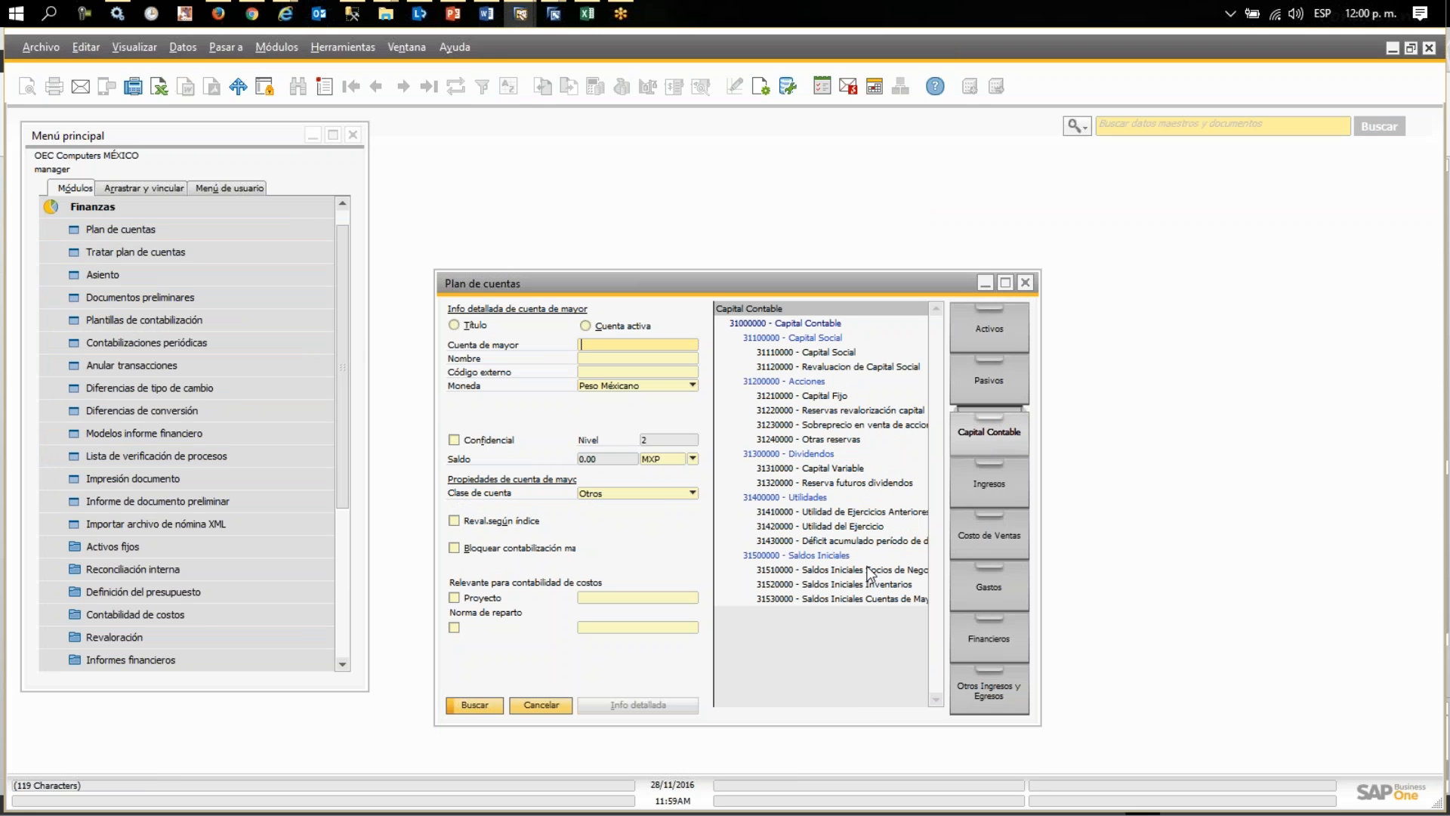
pyautogui.click(810, 495)
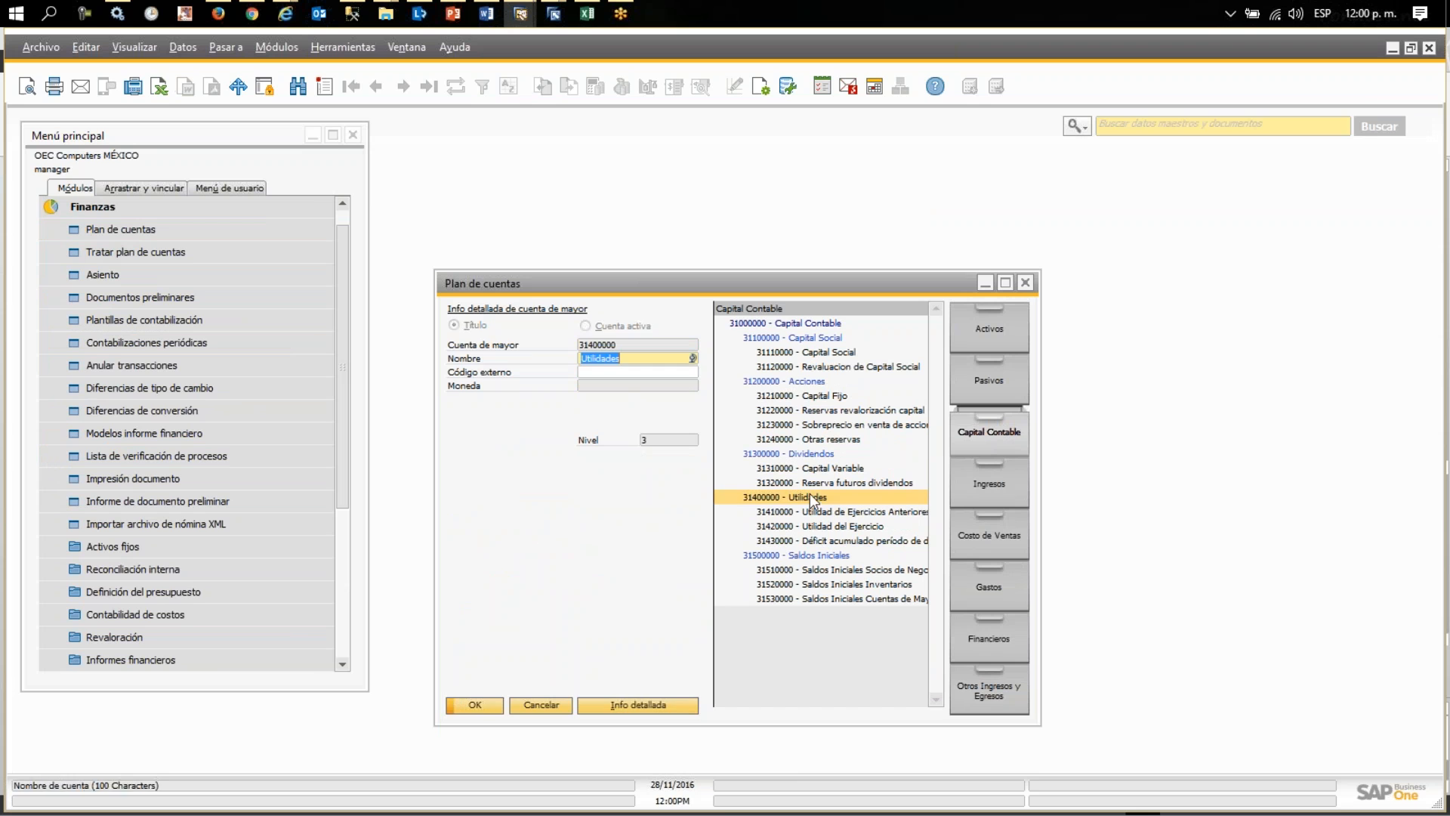
pyautogui.click(1005, 283)
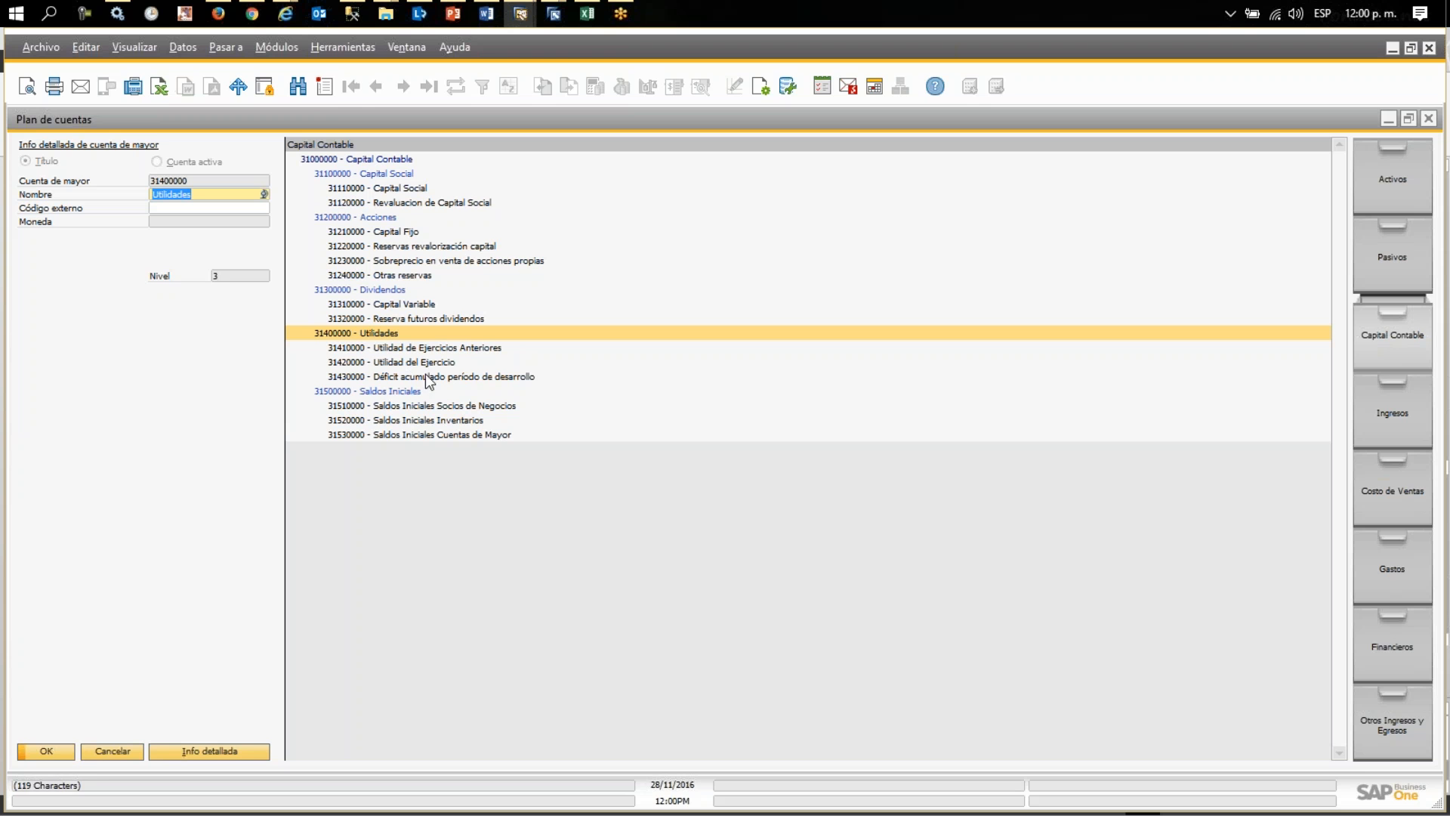
pyautogui.click(335, 94)
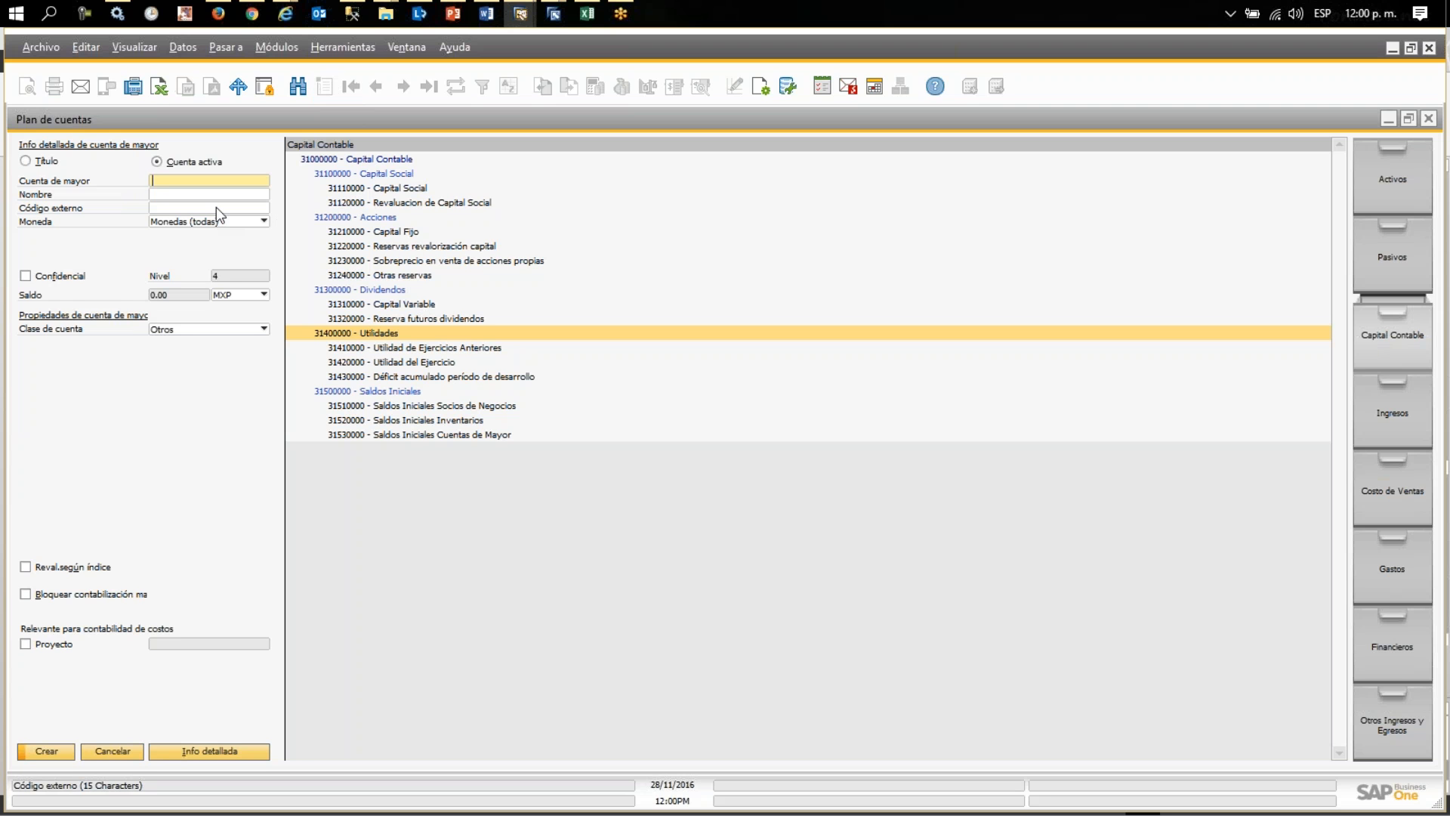
pyautogui.write('UTILIDAD EJERCI')
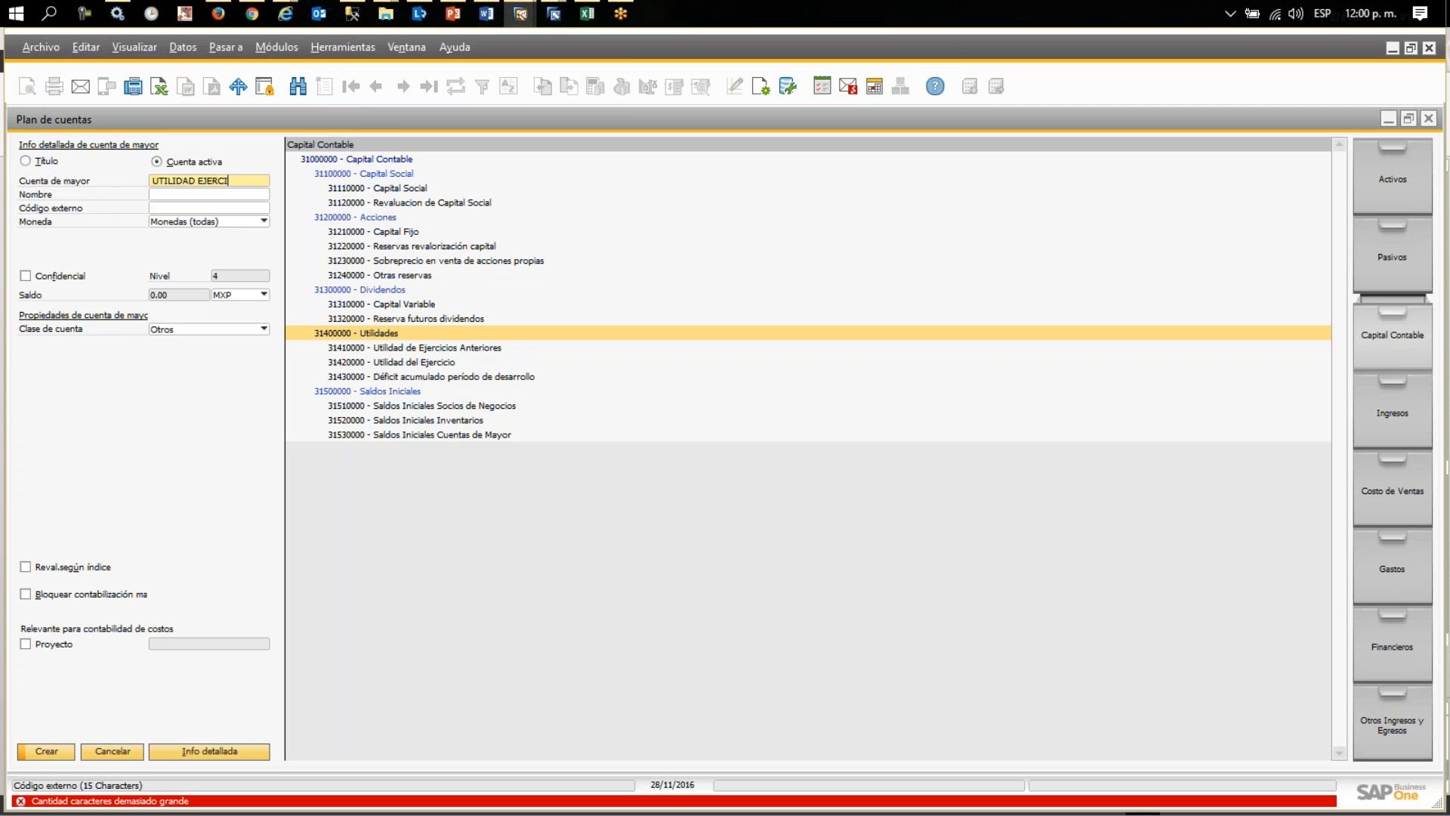
pyautogui.press('BackSpace')
pyautogui.press('BackSpace')
pyautogui.press('BackSpace')
pyautogui.press('BackSpace')
pyautogui.press('BackSpace')
pyautogui.press('BackSpace')
pyautogui.press('BackSpace')
pyautogui.press('BackSpace')
pyautogui.press('BackSpace')
pyautogui.press('BackSpace')
pyautogui.press('BackSpace')
pyautogui.press('BackSpace')
pyautogui.press('BackSpace')
pyautogui.press('BackSpace')
# - Create the active account with code 31440000 named "UTILIDAD DEL EJERCICIO 2016" under the Utilidades title
pyautogui.write('31440000')
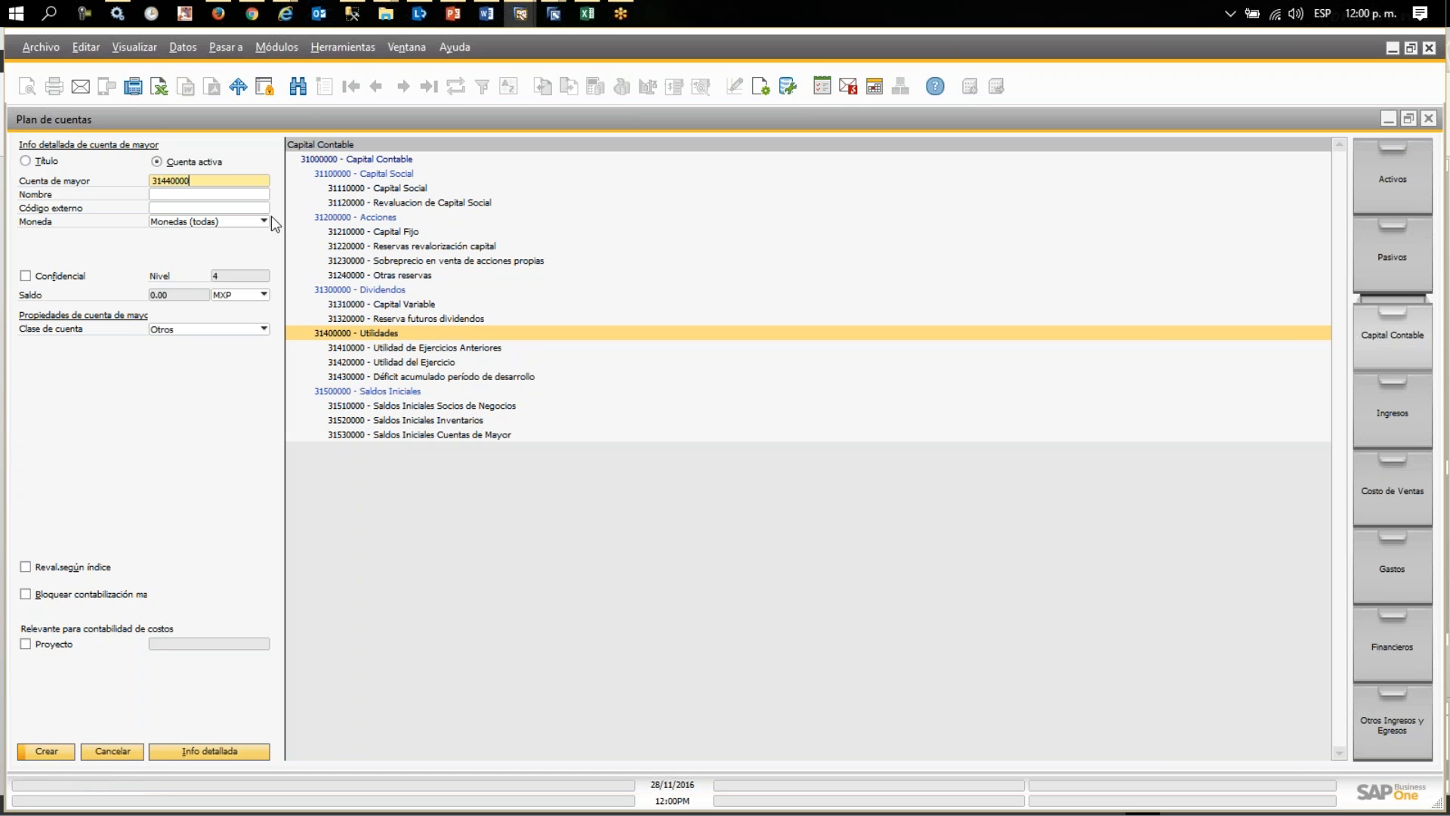
pyautogui.press('Tab')
pyautogui.write('u')
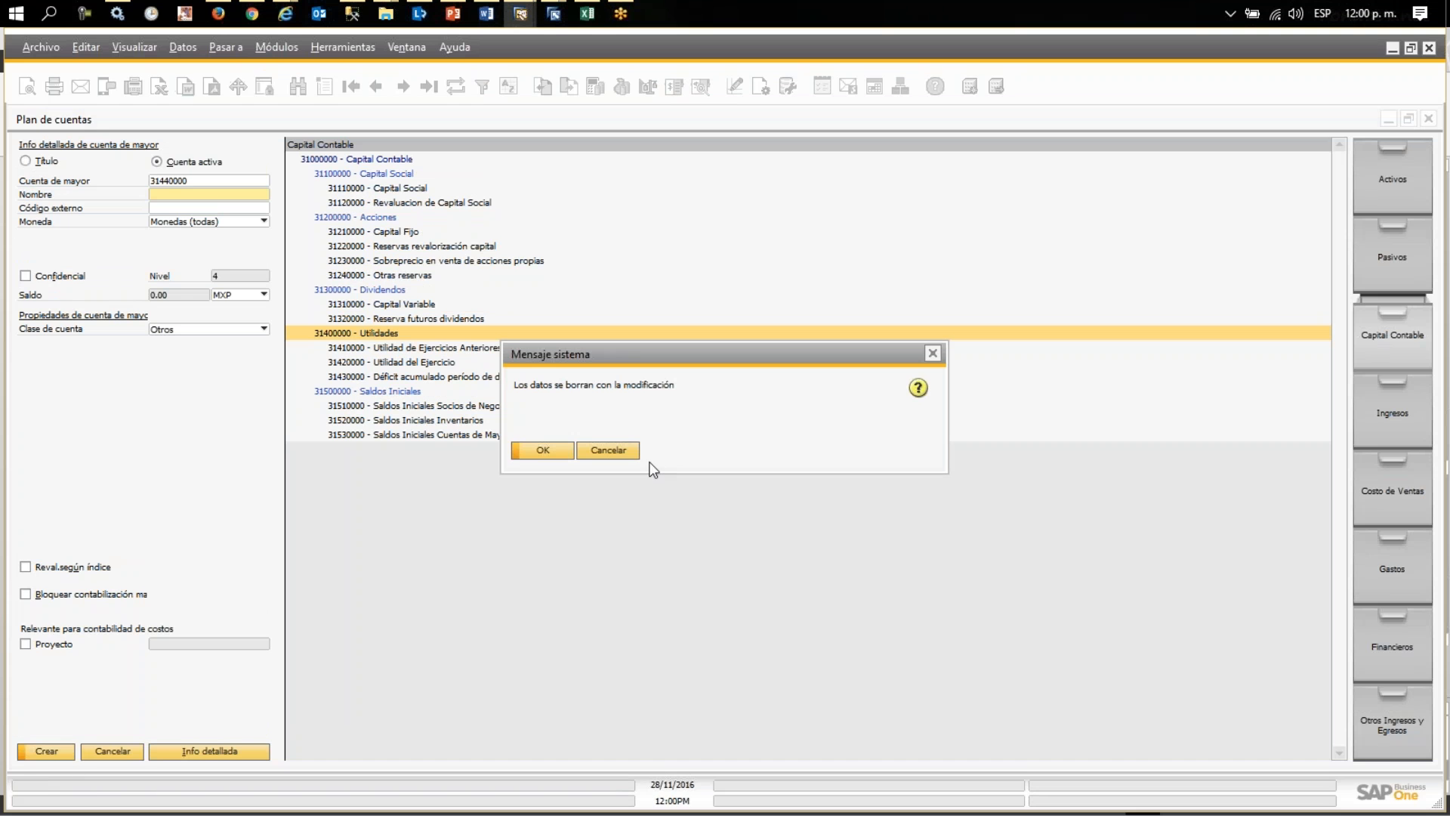
pyautogui.click(624, 456)
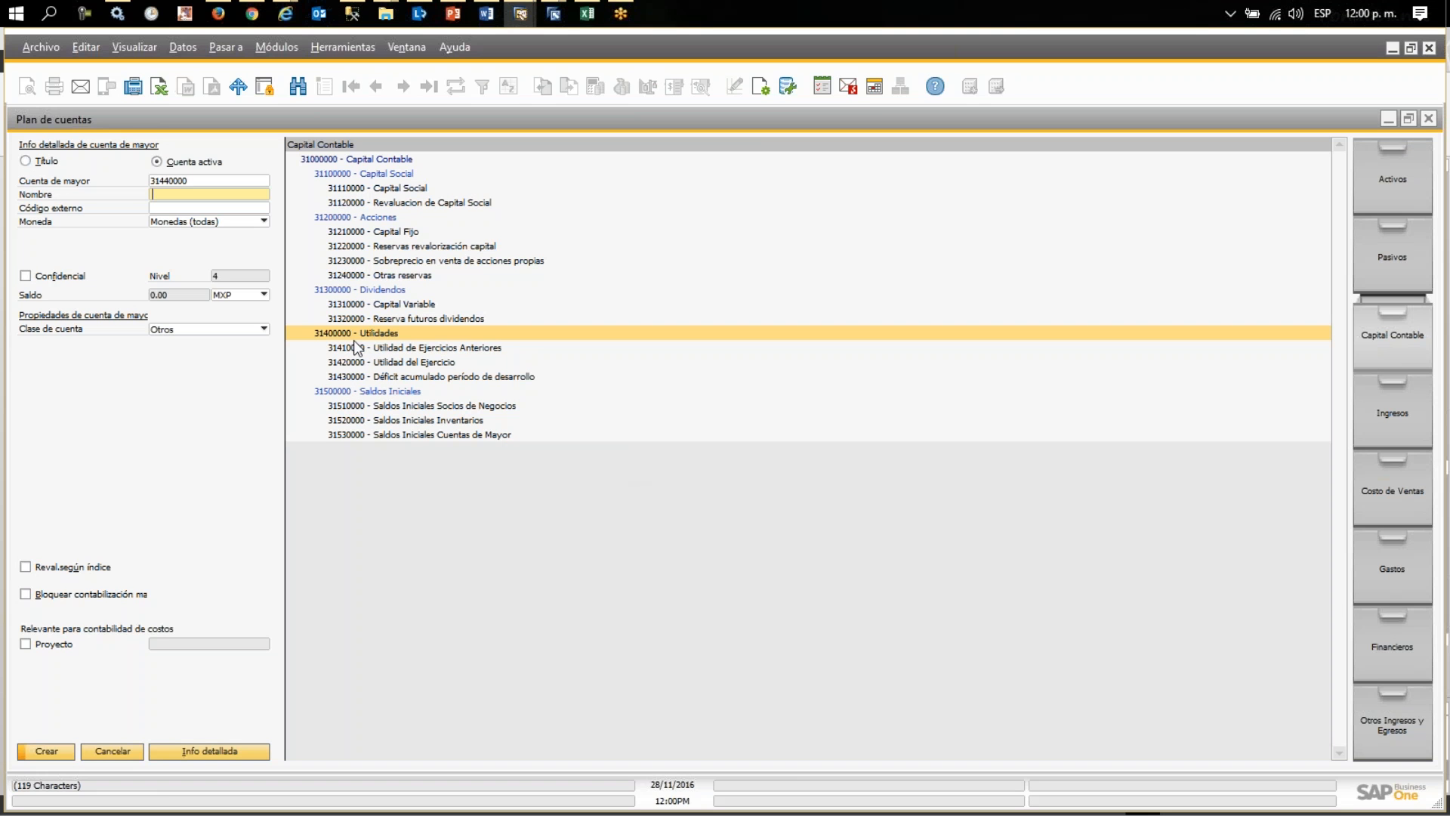
pyautogui.write('UTILIDAD ')
pyautogui.write('DEL EJERCICIO')
pyautogui.write(' 2016')
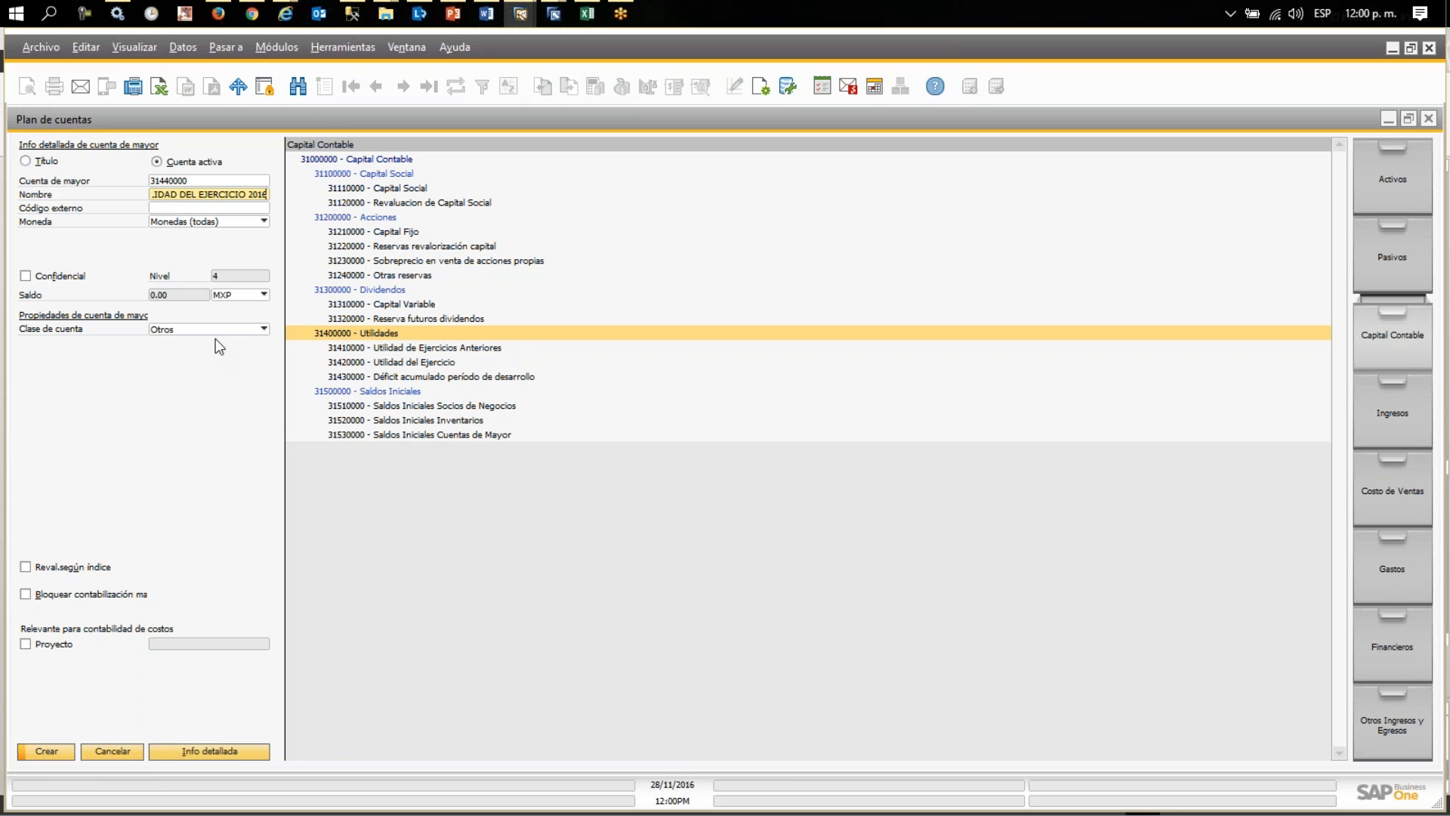
pyautogui.click(226, 296)
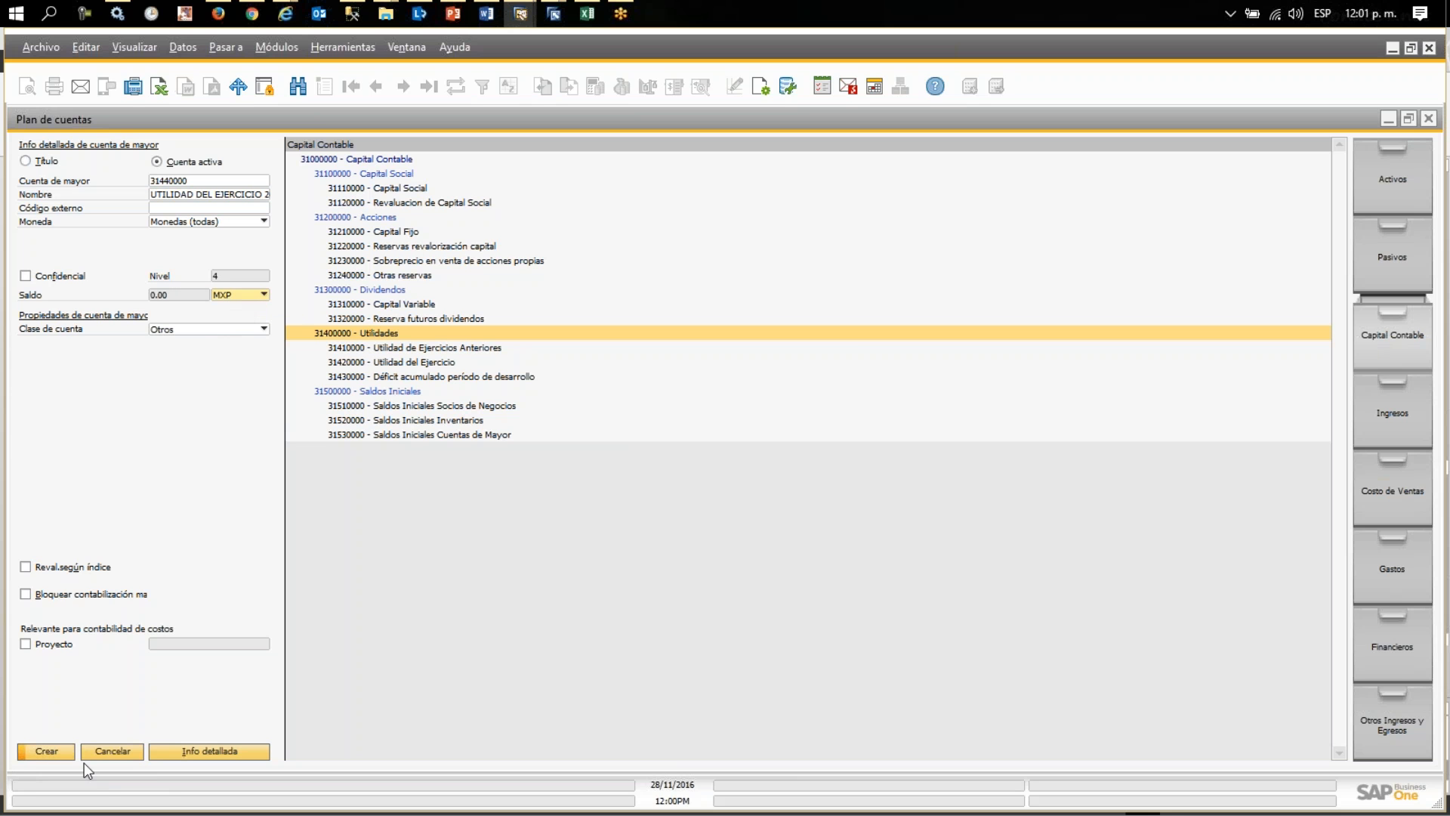
pyautogui.click(57, 757)
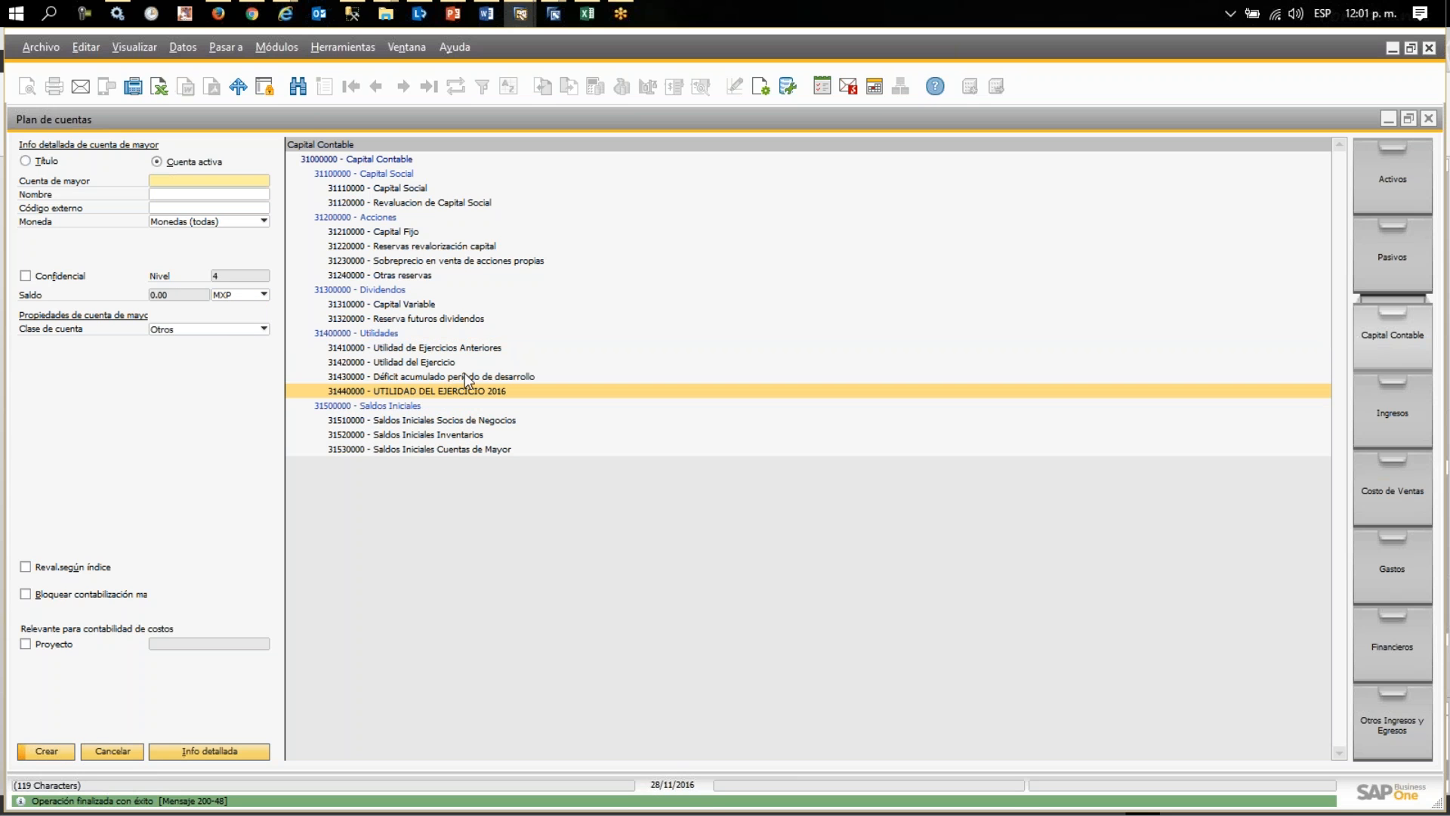
# - Show the Otros Ingresos y Egresos accounts in the chart of accounts
pyautogui.click(1411, 727)
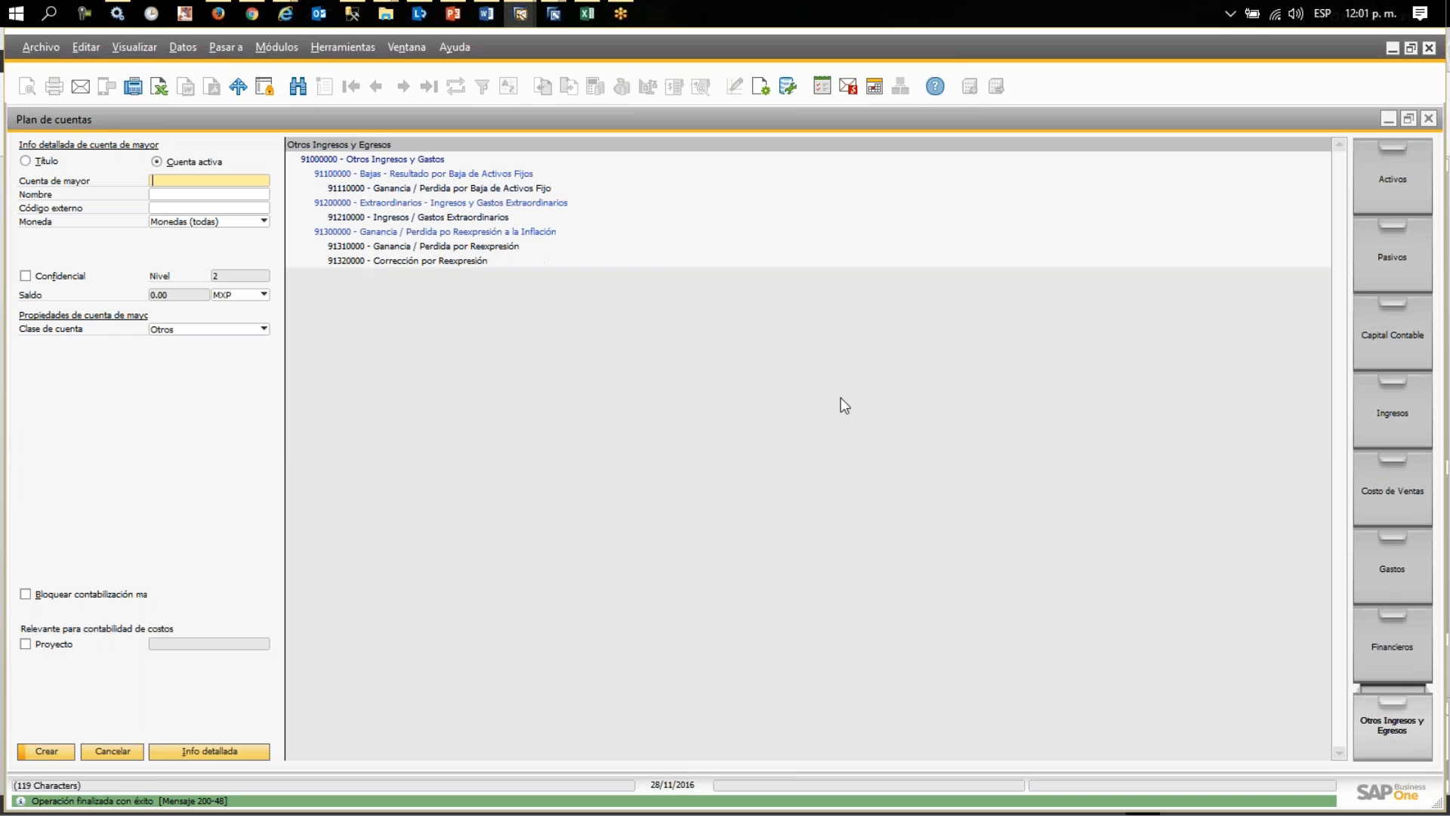
pyautogui.click(367, 235)
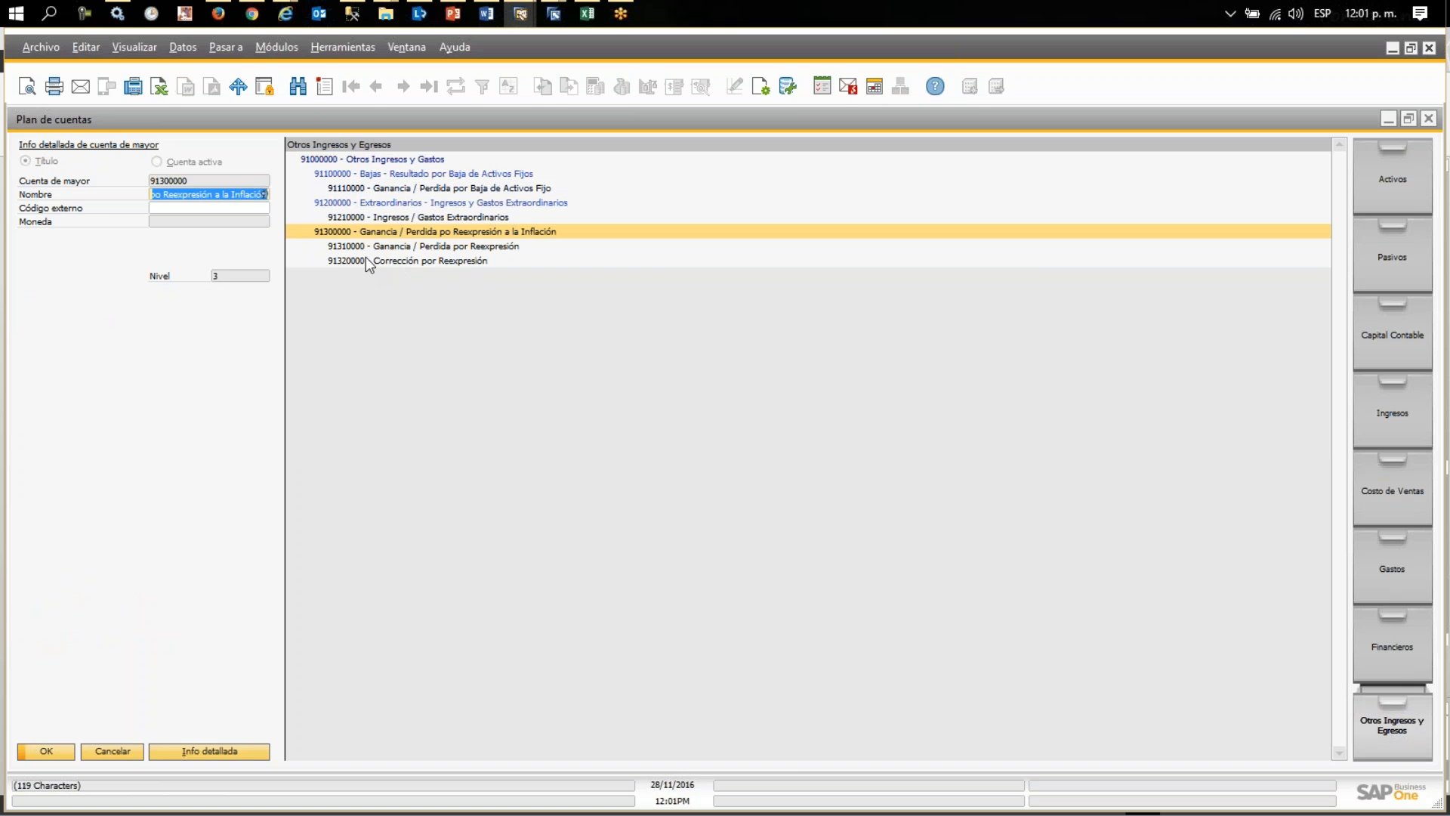
pyautogui.click(328, 85)
pyautogui.click(37, 162)
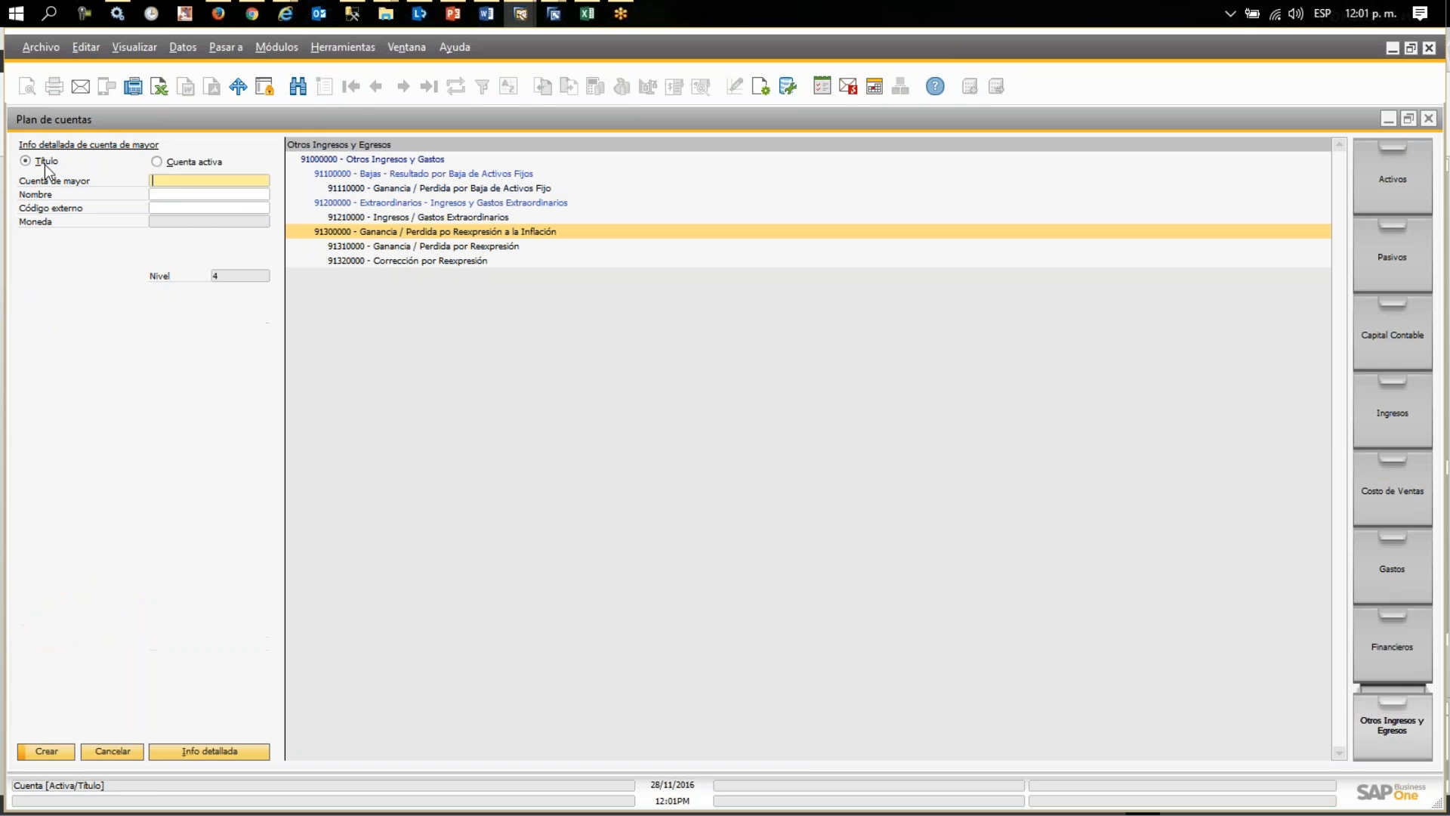
# - Under Otros Ingresos y Gastos, create a title account with code 91400000 named "CIERRE DE EJERCICIO"
pyautogui.click(335, 159)
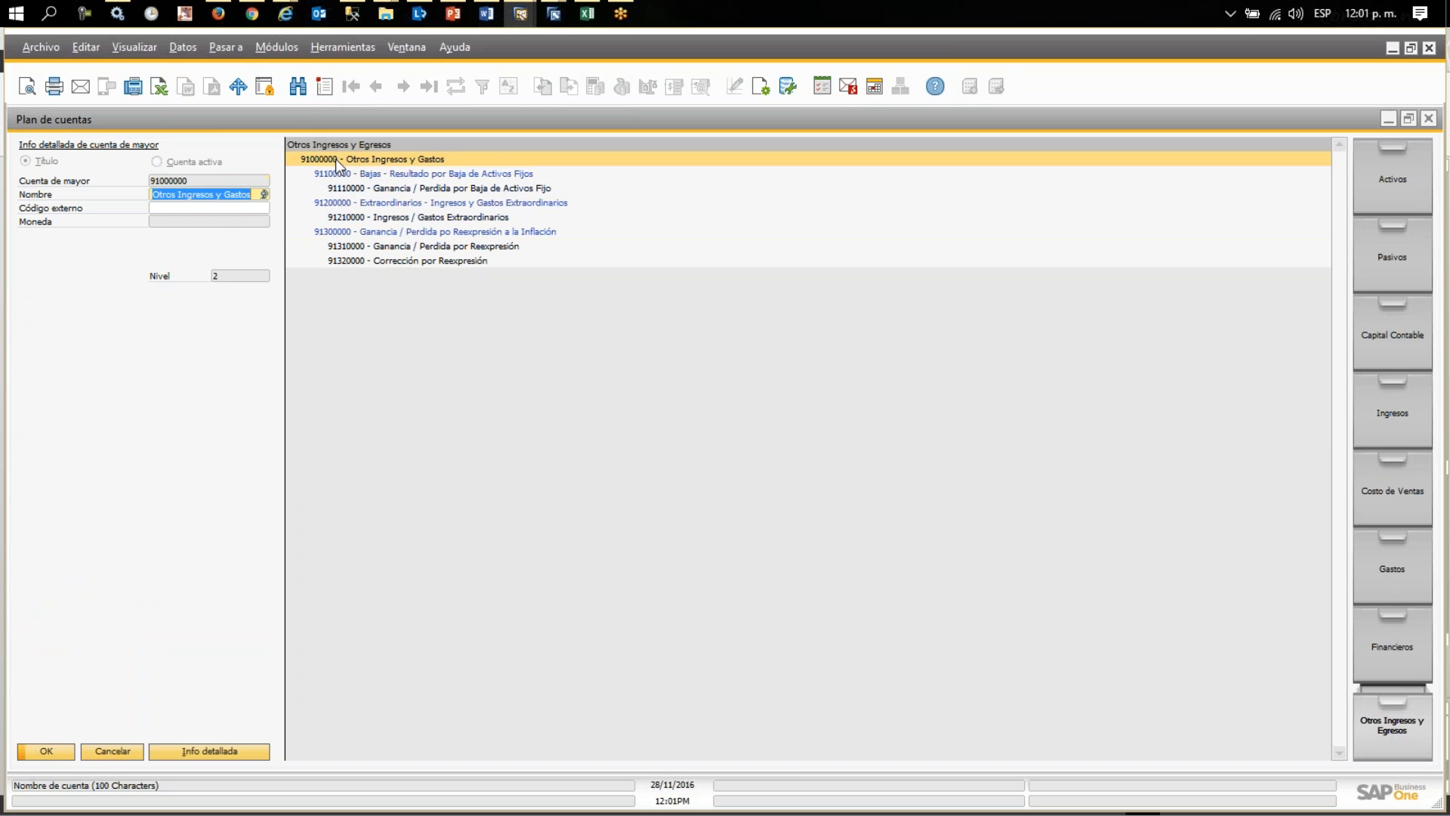
pyautogui.click(325, 86)
pyautogui.click(49, 162)
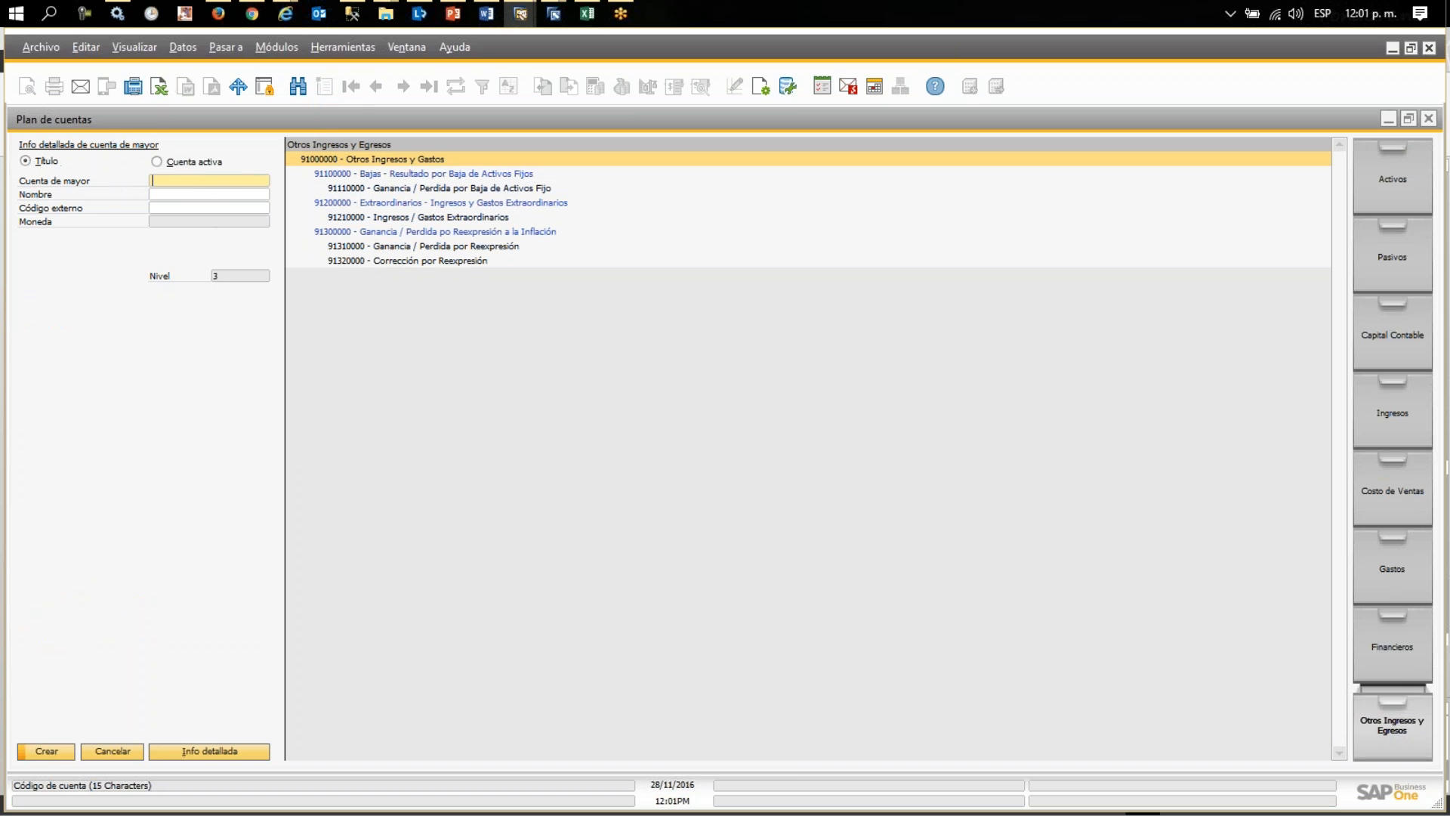
pyautogui.write('91400000')
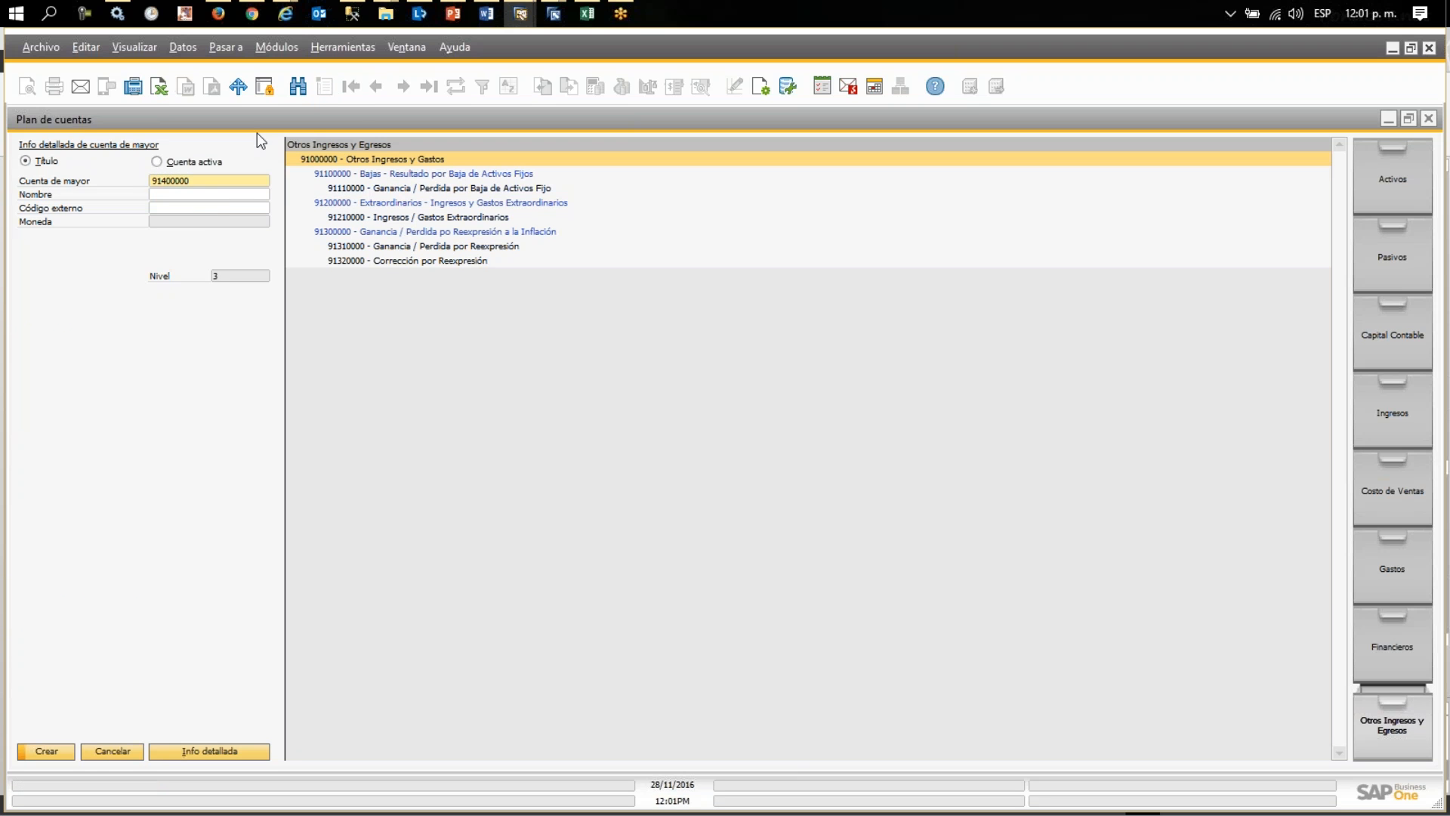
pyautogui.click(195, 198)
pyautogui.write('CIERRE DE JE')
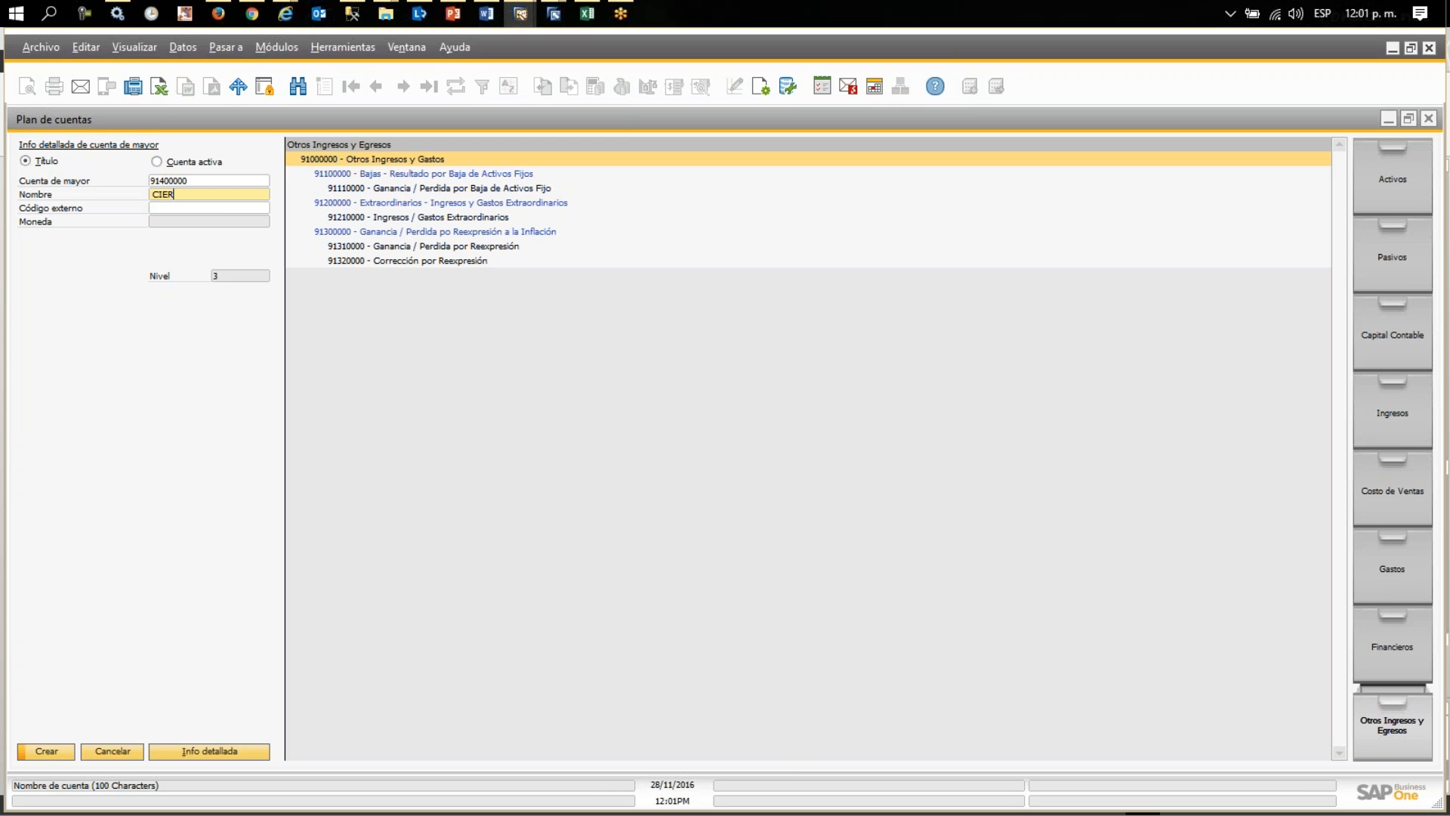
pyautogui.press('BackSpace')
pyautogui.press('BackSpace')
pyautogui.write('EJERCICIO')
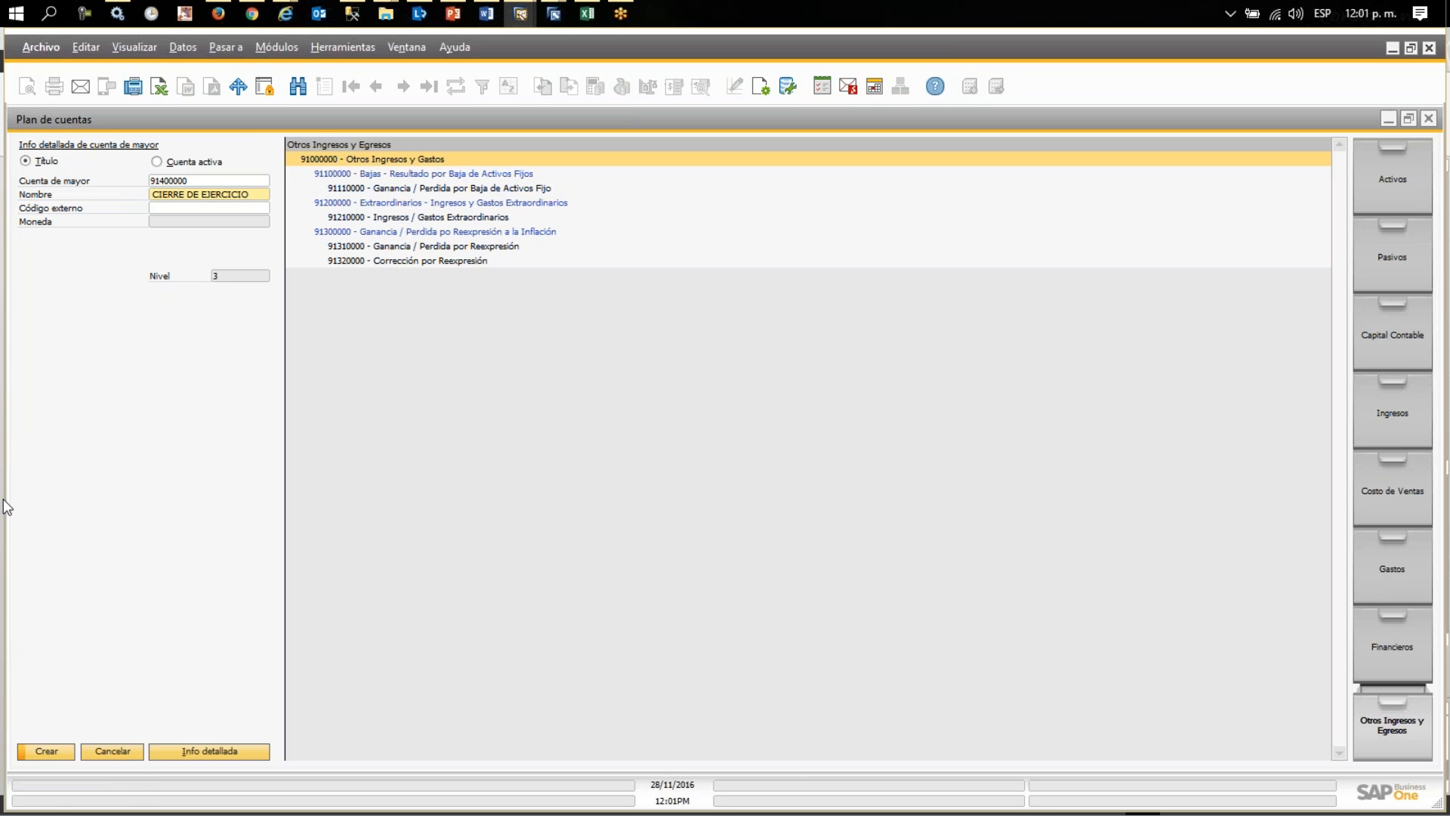
pyautogui.click(52, 755)
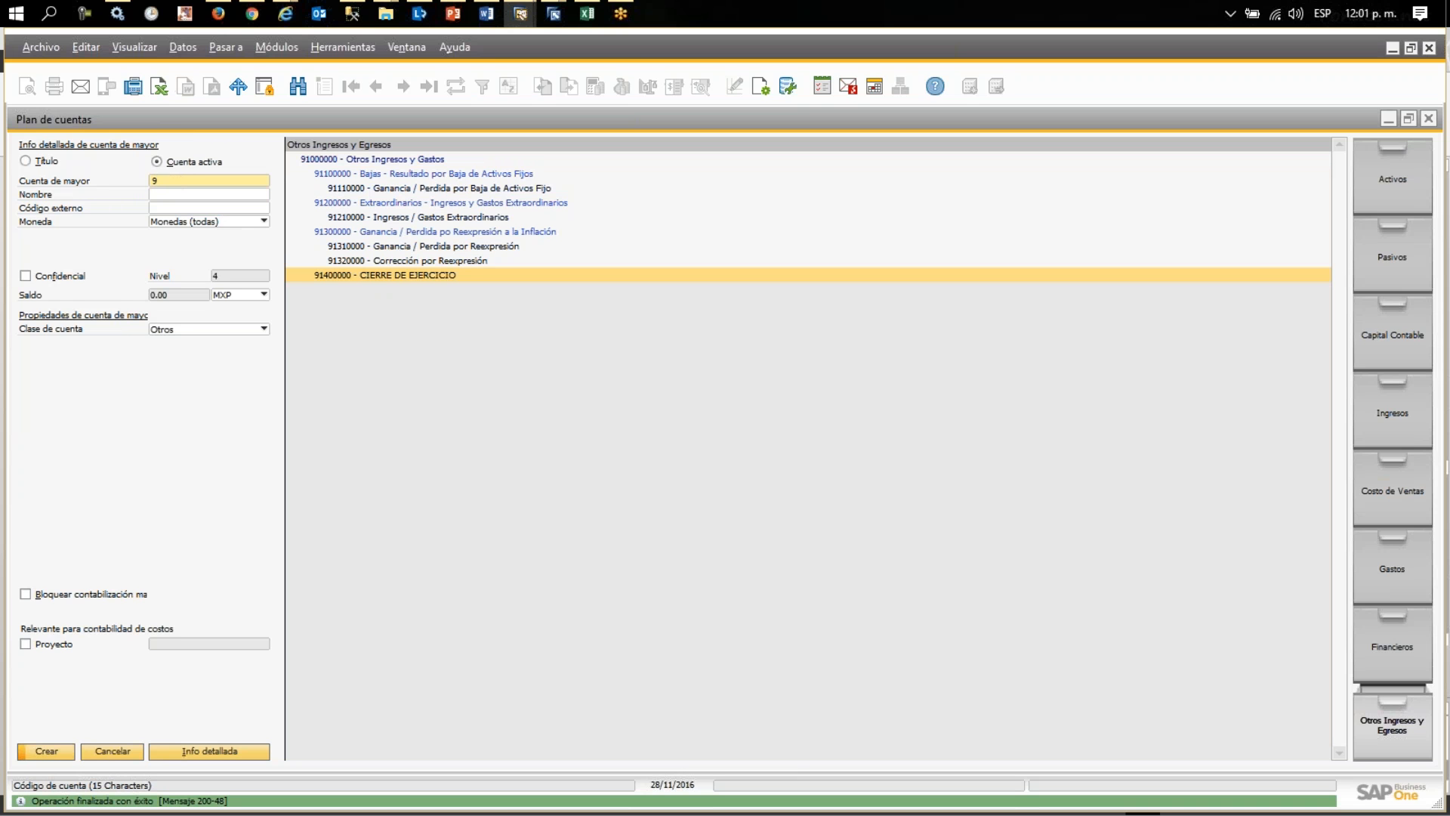
pyautogui.write('914')
pyautogui.write('1000000')
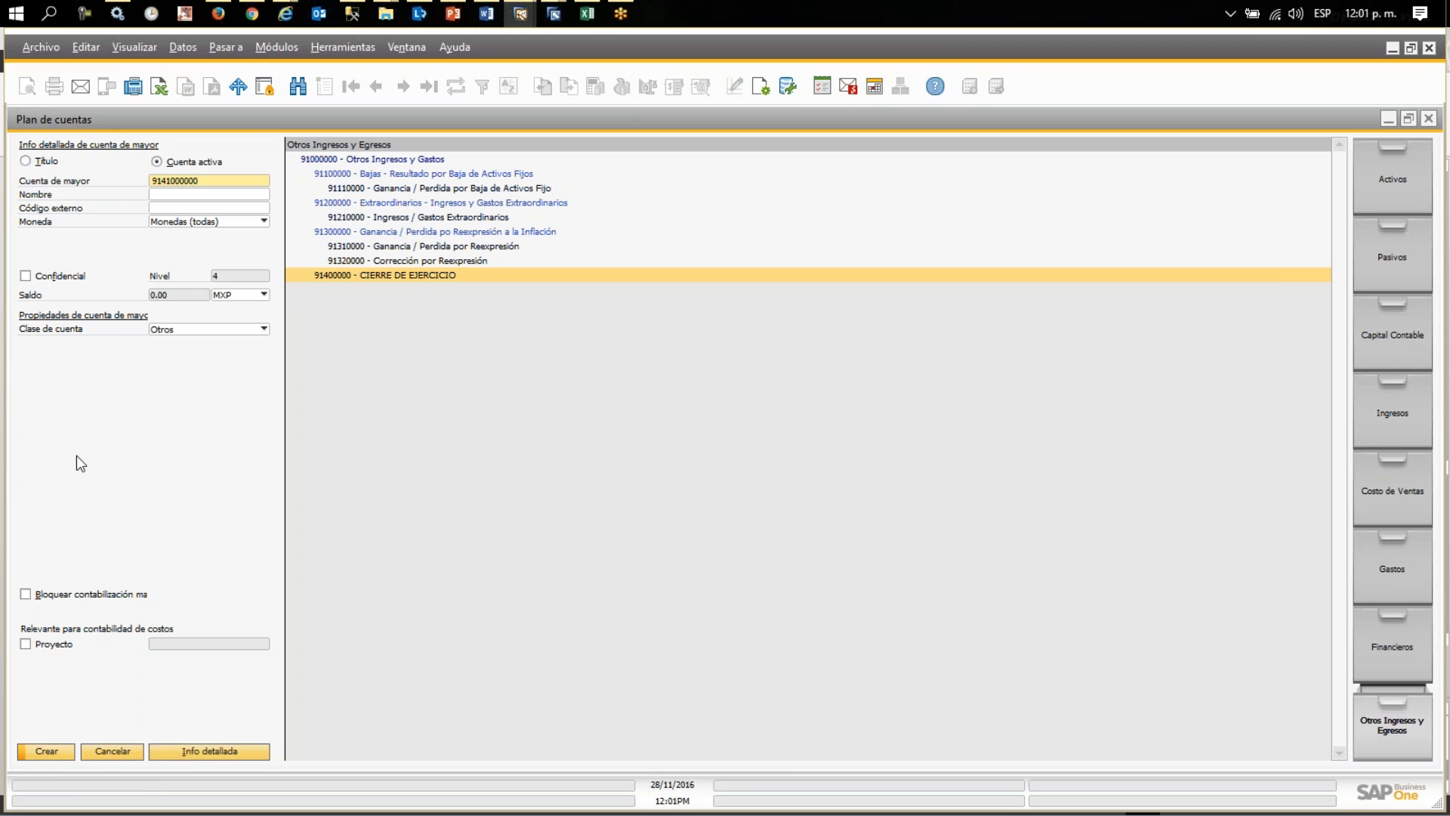
pyautogui.click(197, 195)
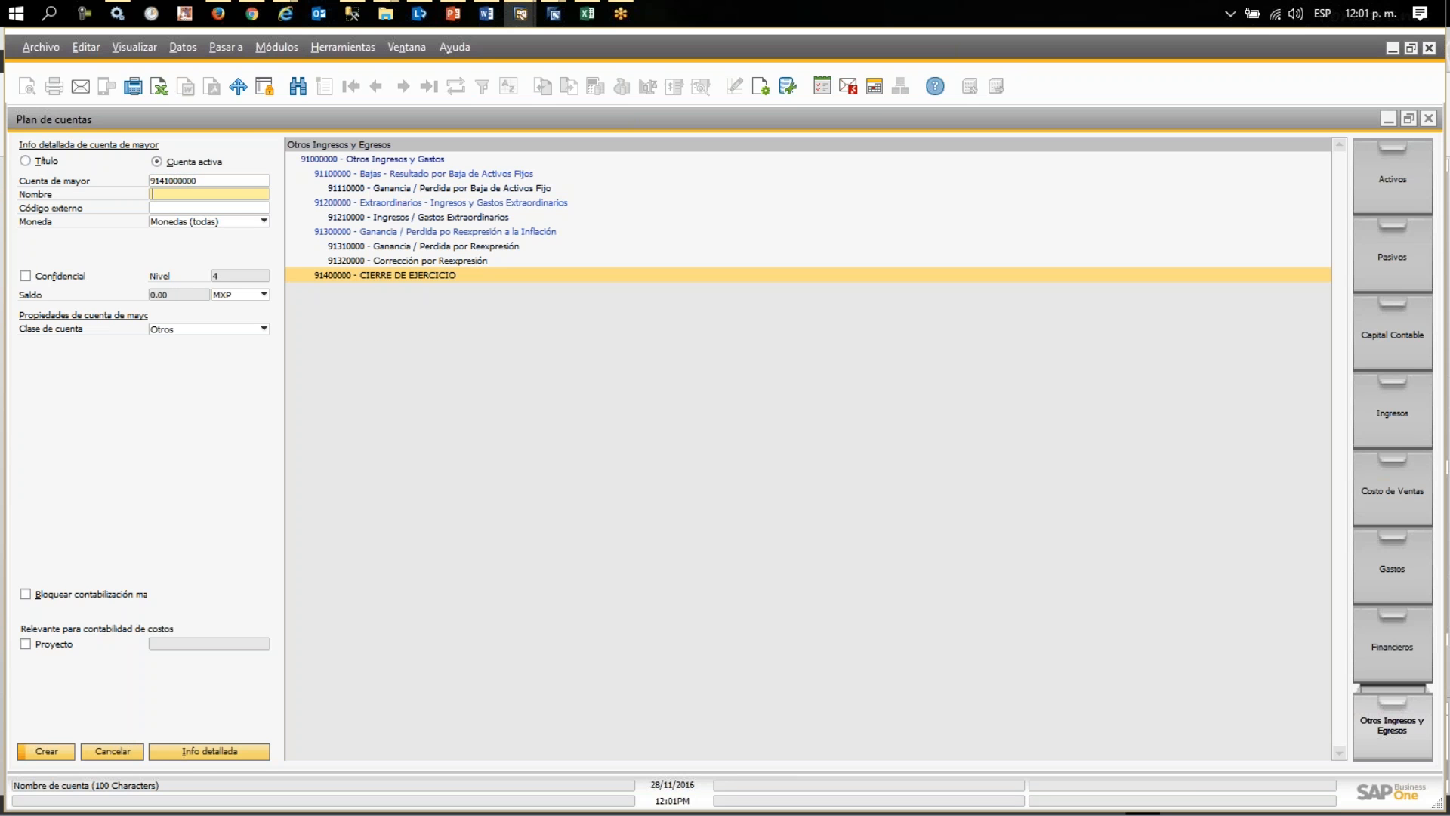
pyautogui.write('C')
pyautogui.write('IERRE DE EJRCICIO')
pyautogui.write(' 2016')
pyautogui.write(' (CUENTA PUENTE')
pyautogui.write(')')
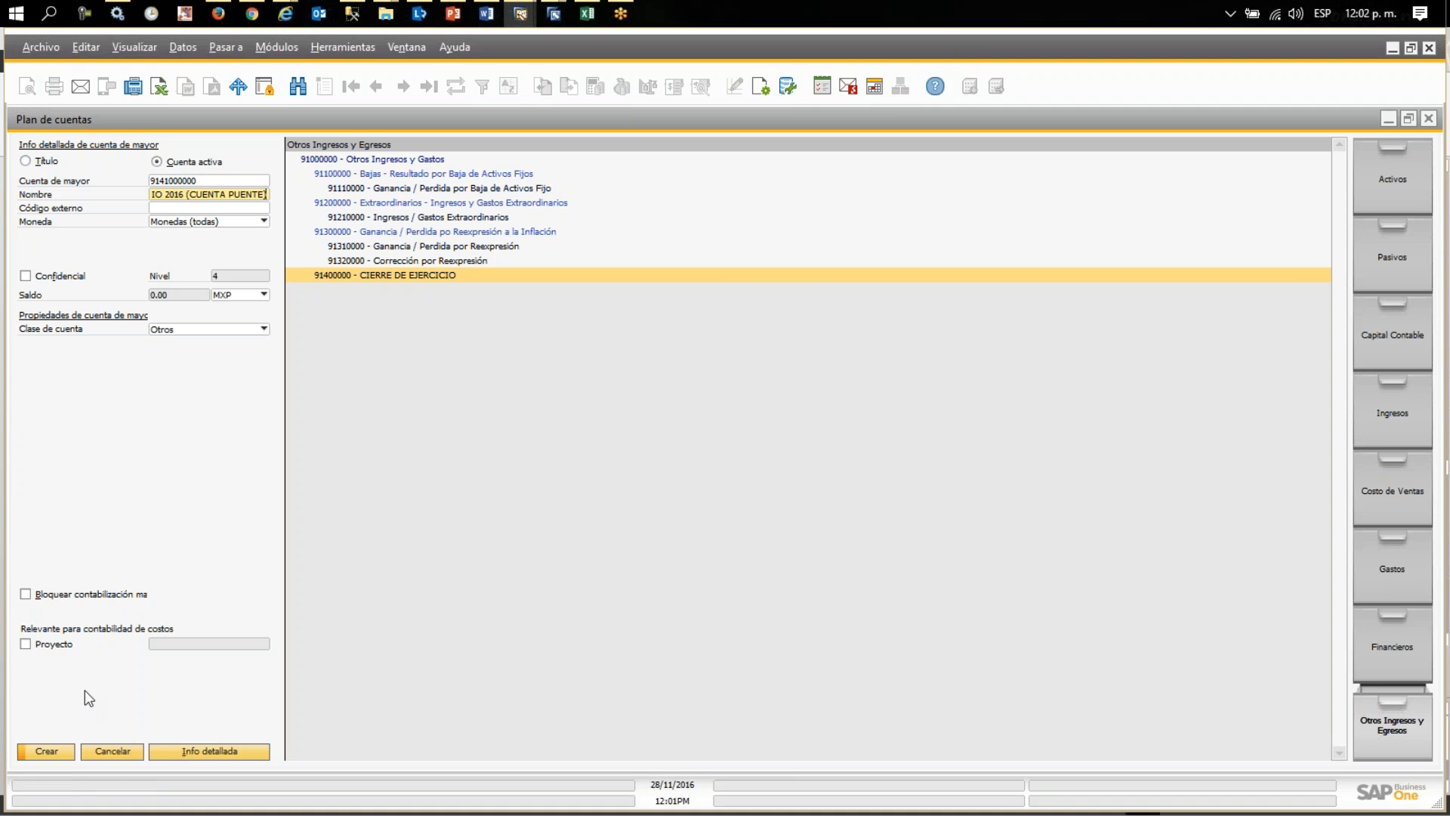
pyautogui.click(47, 751)
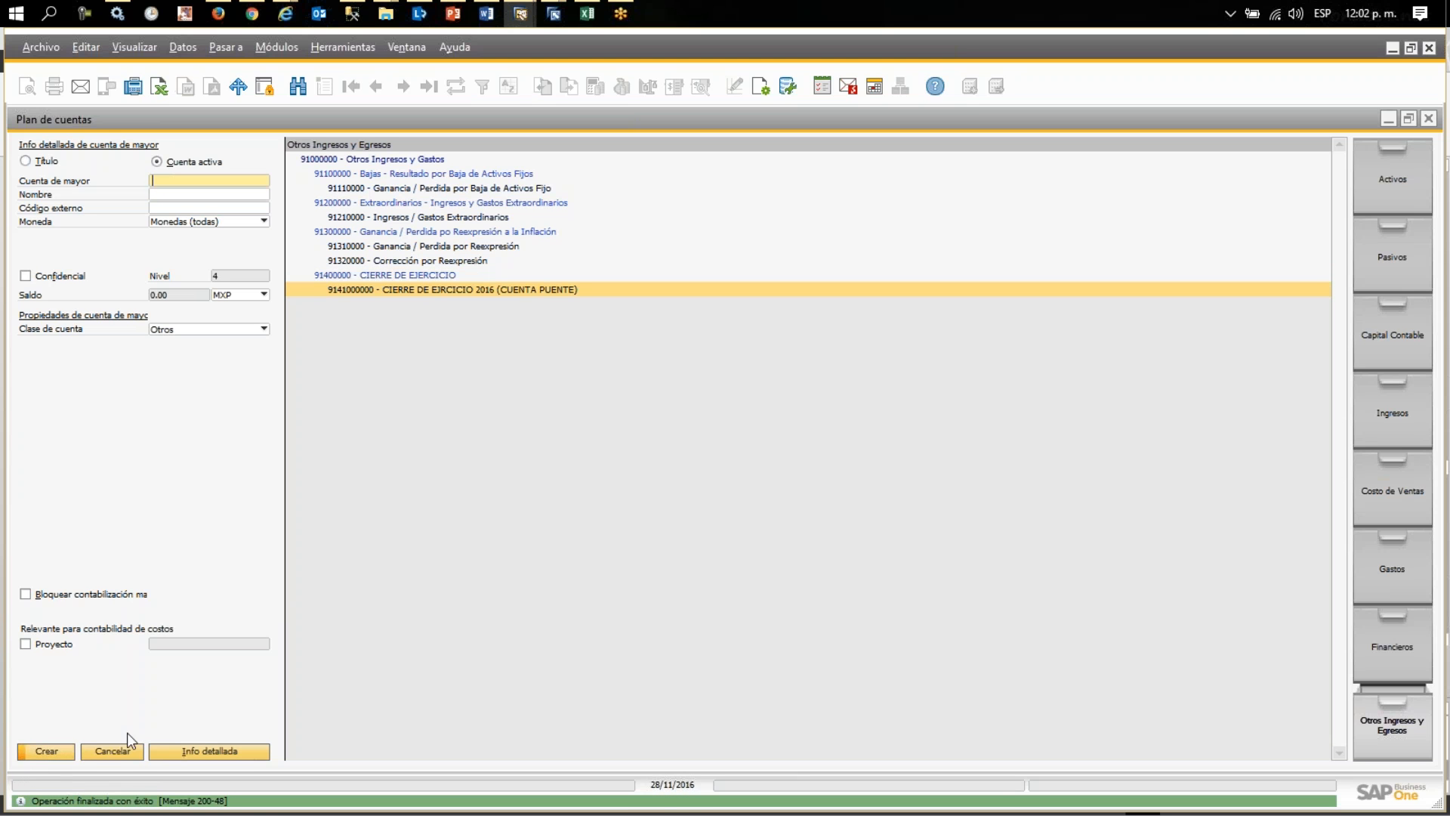
# - Close the Plan de cuentas and expand the Gestión module in place of Finanzas
pyautogui.click(1426, 119)
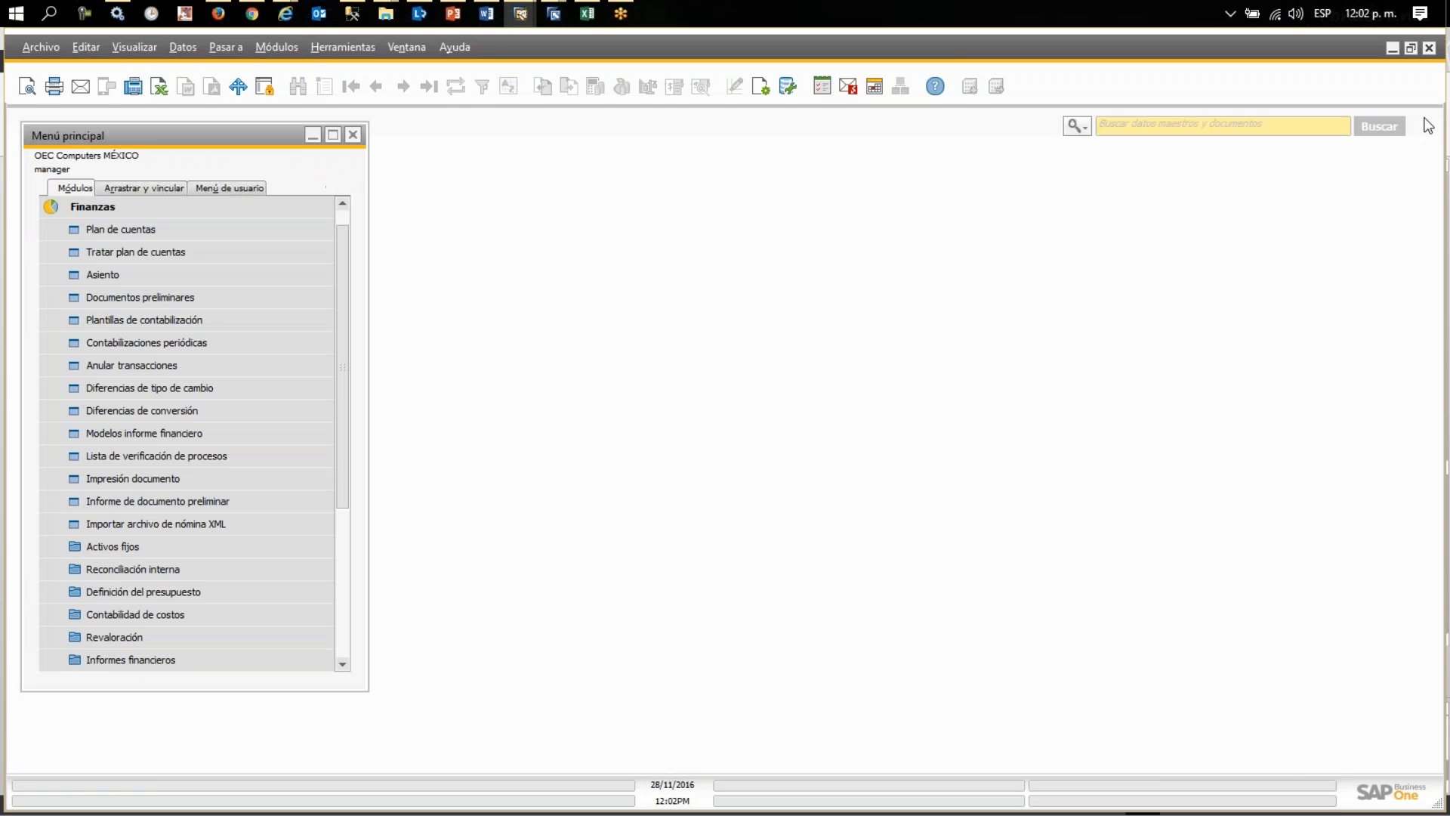
pyautogui.click(161, 211)
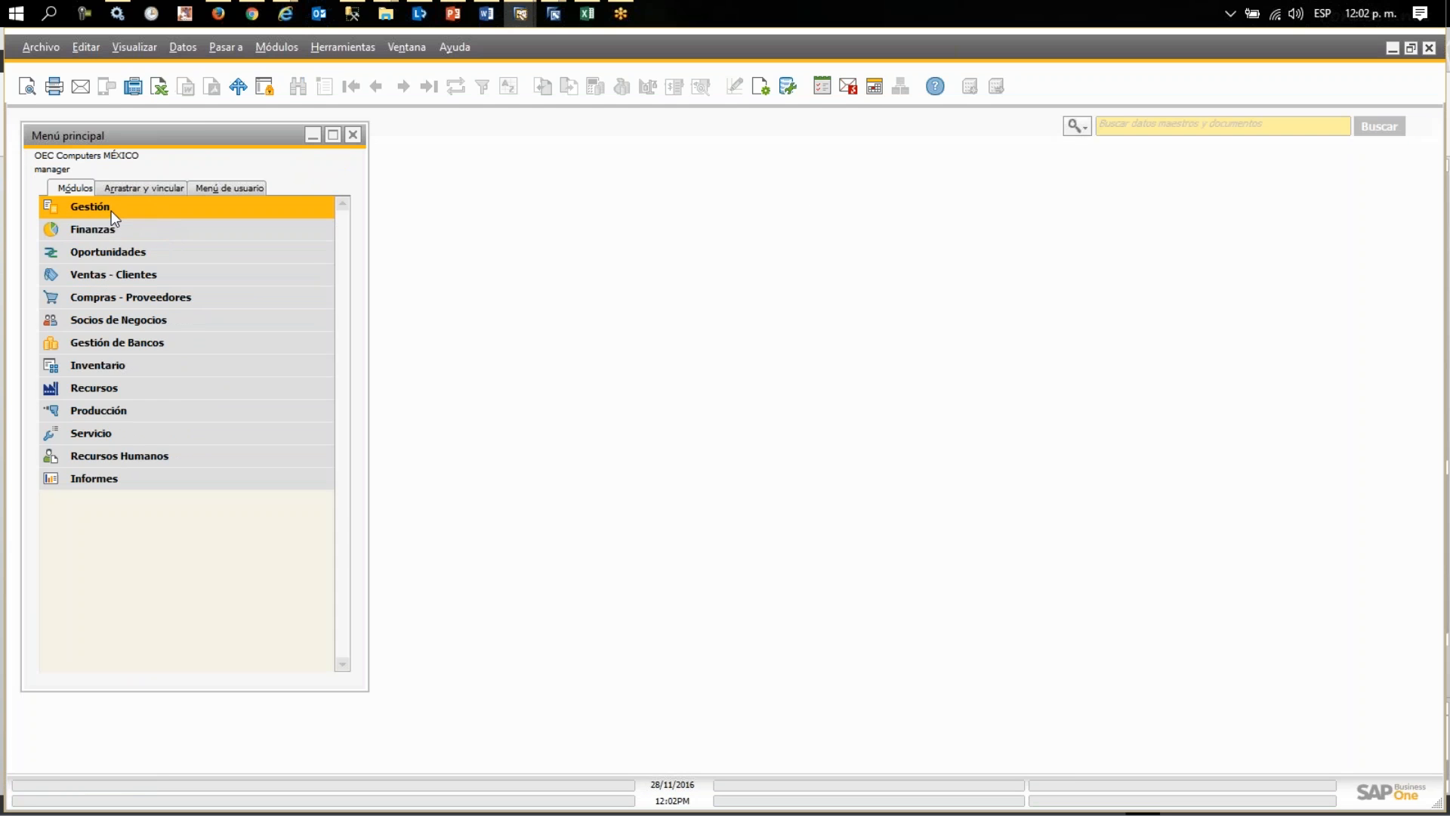
pyautogui.click(111, 208)
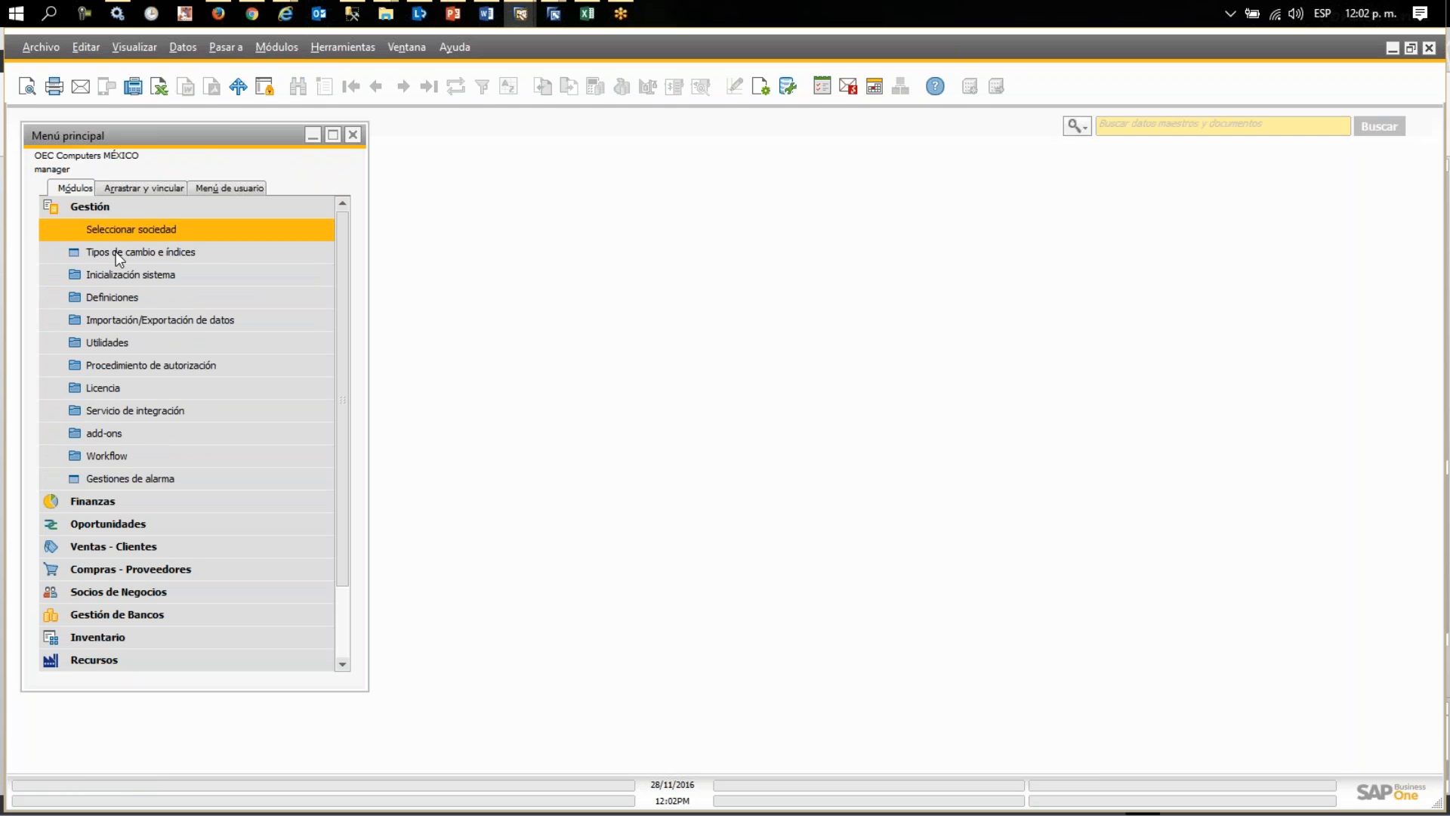
# - Examine the licences assigned to the manager user in Gestión autorización and close it
pyautogui.click(126, 386)
pyautogui.click(129, 408)
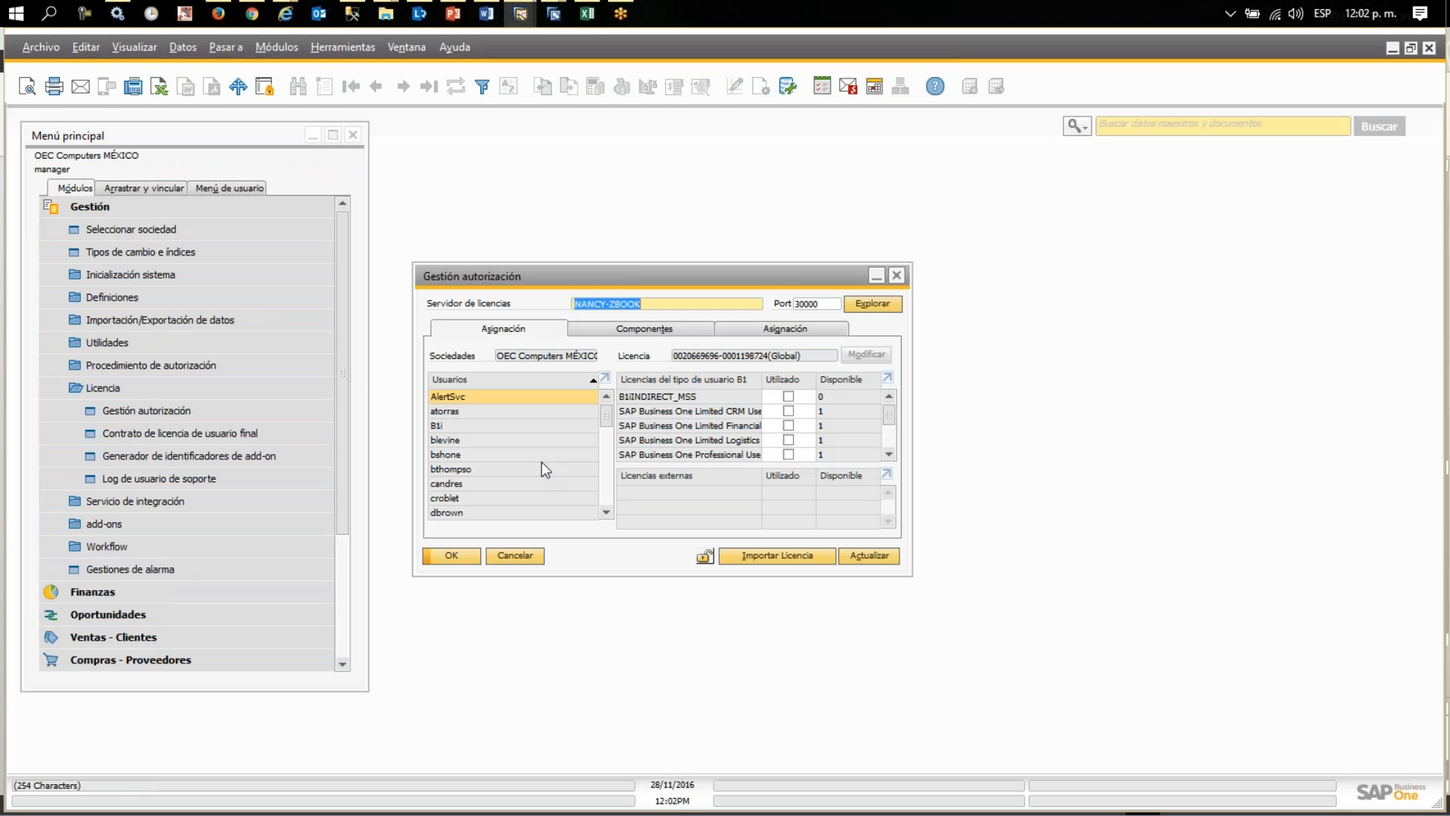
pyautogui.moveTo(605, 407); pyautogui.dragTo(606, 465)
pyautogui.click(485, 456)
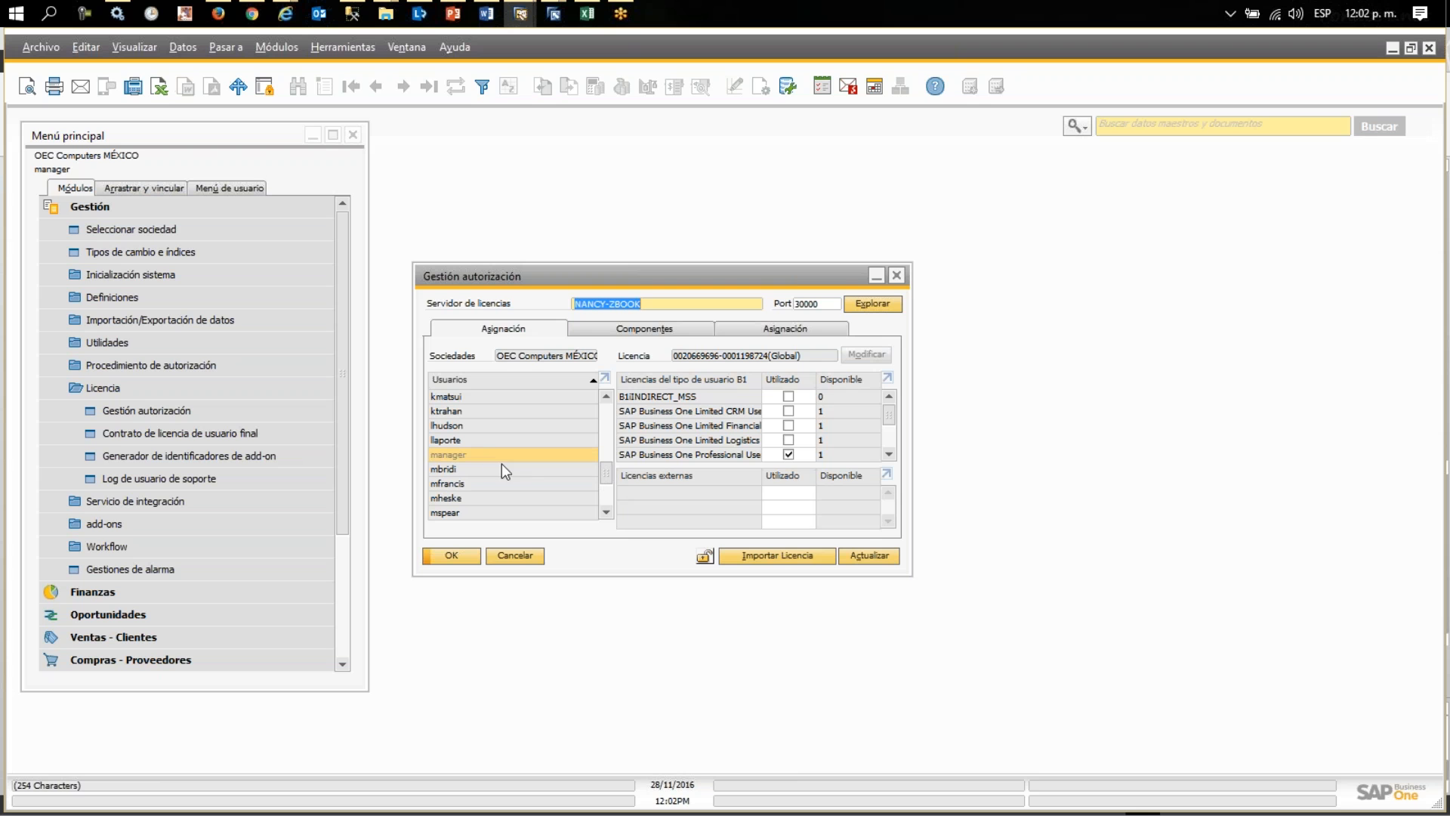
pyautogui.click(453, 556)
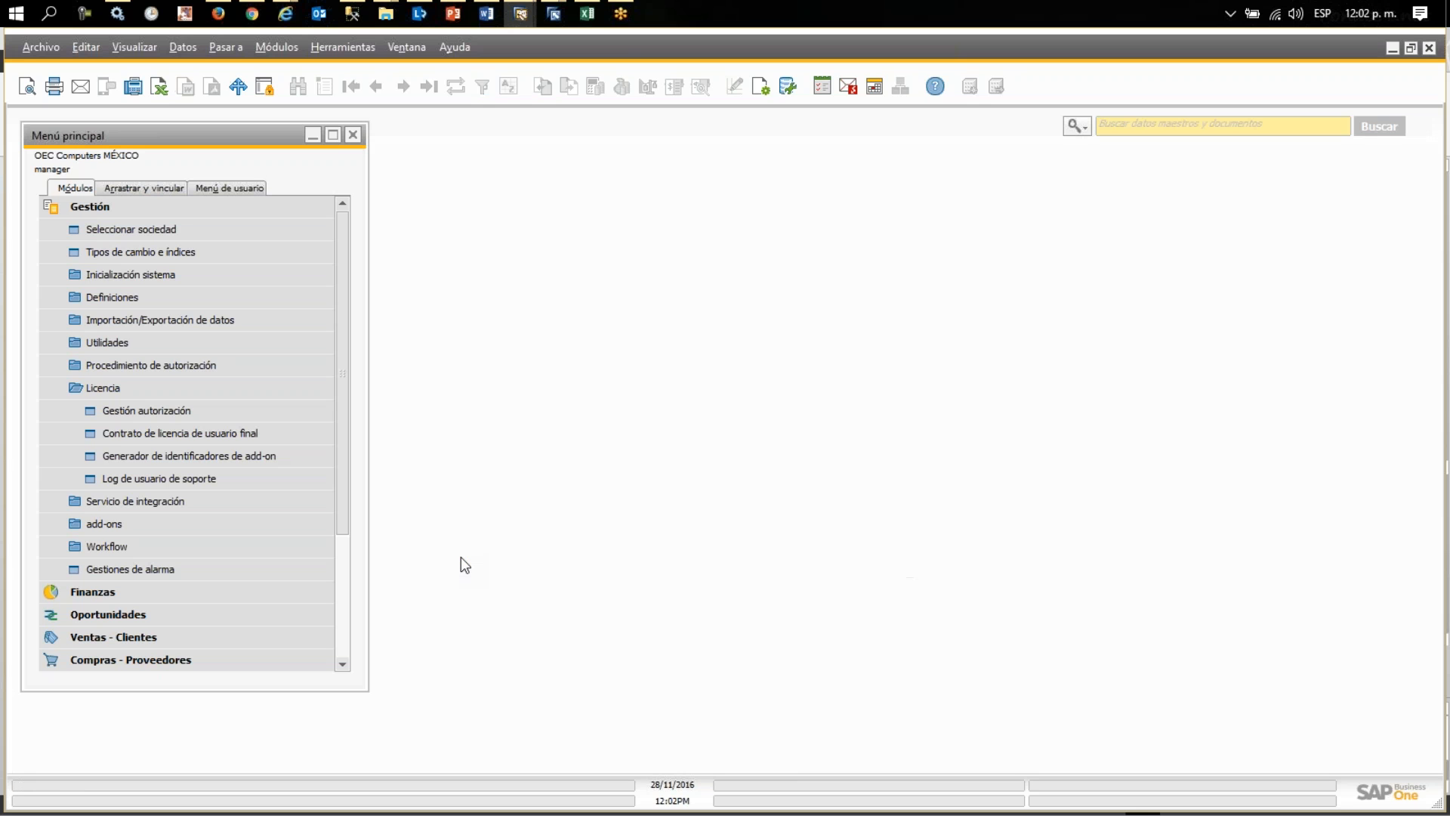
pyautogui.click(167, 419)
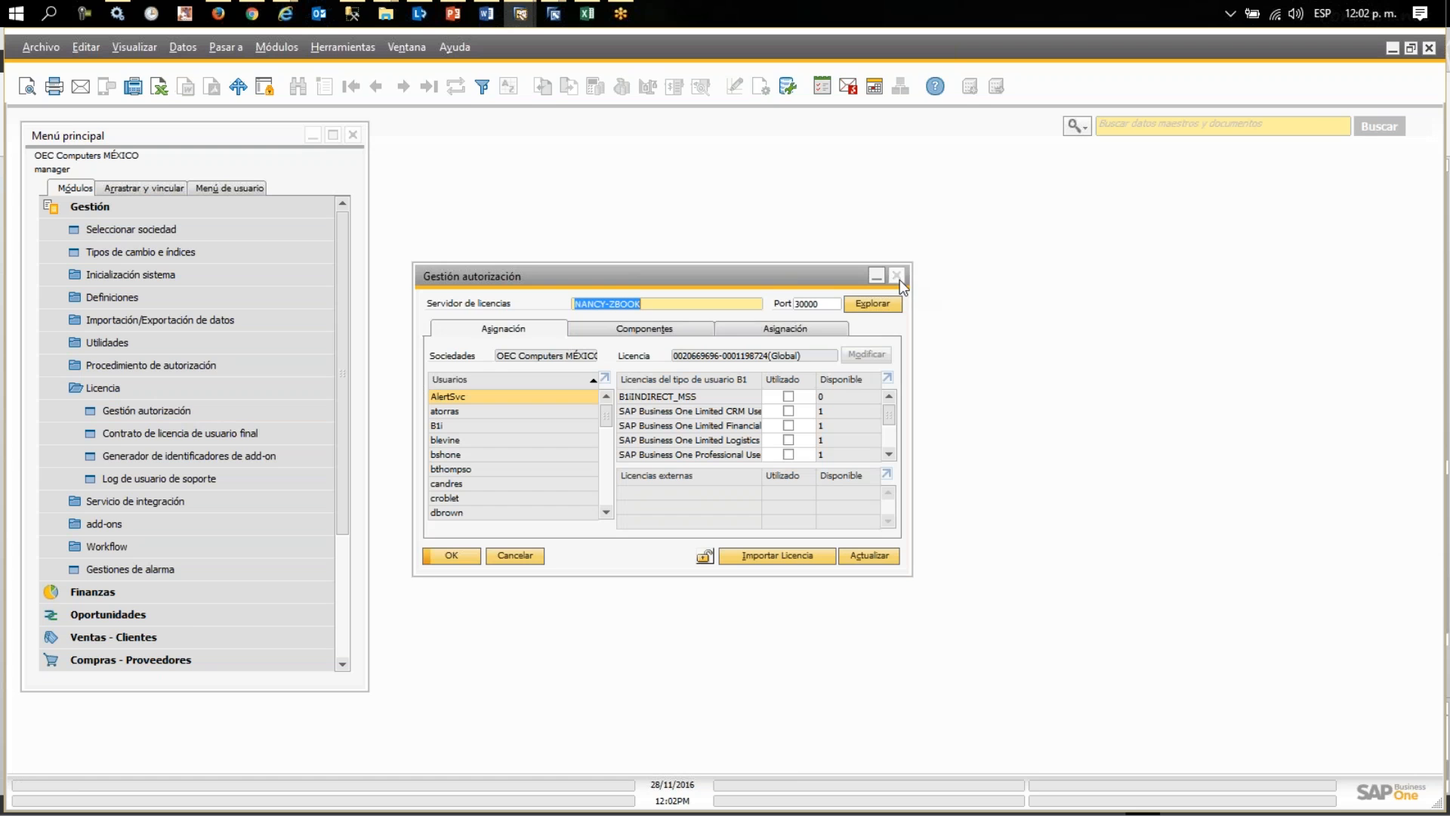
pyautogui.click(899, 278)
pyautogui.click(148, 387)
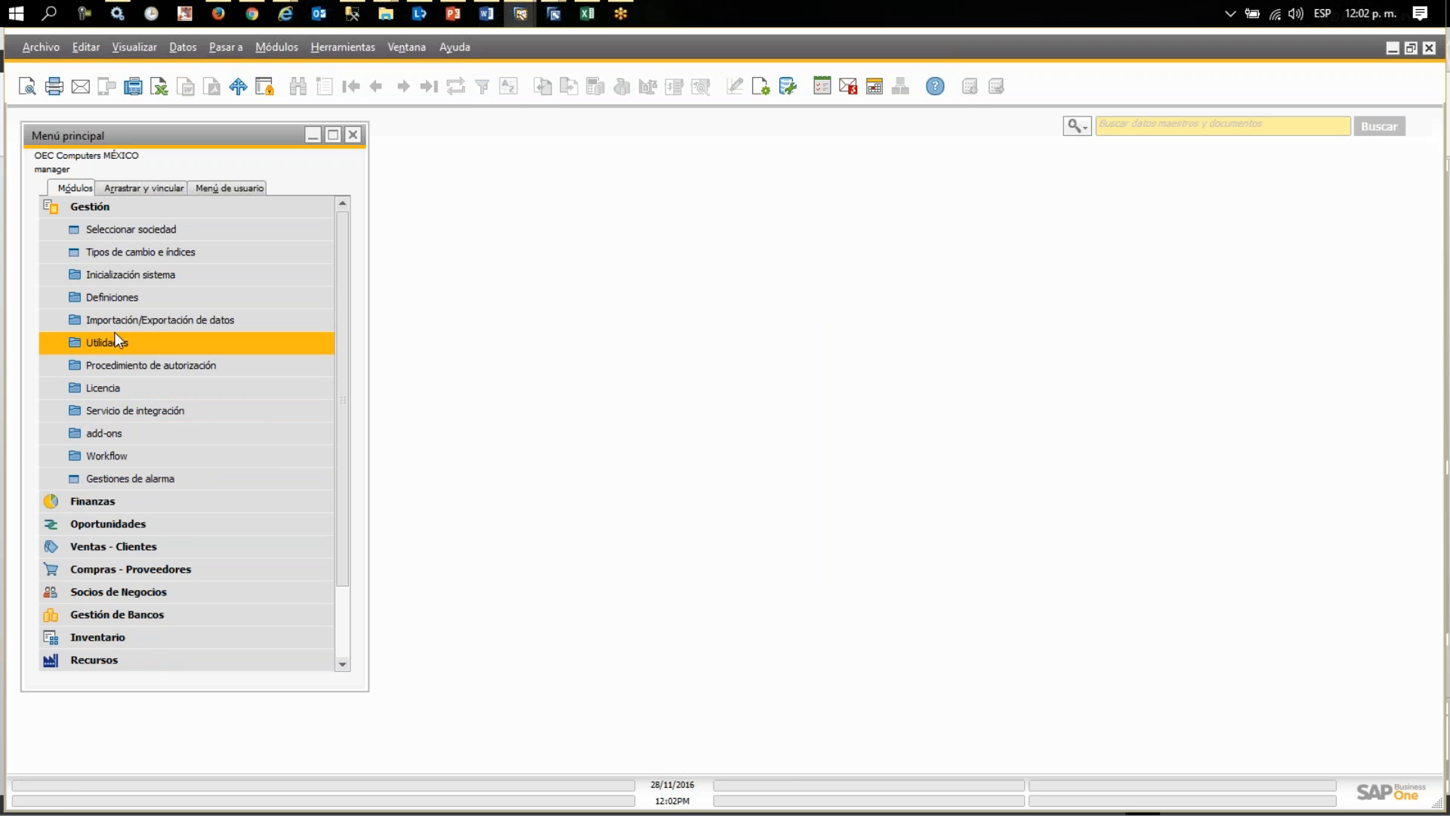
# - Open the Cierre del período utility and exclude business partners and the Activos, Pasivos and Capital Contable accounts
pyautogui.click(115, 338)
pyautogui.click(148, 367)
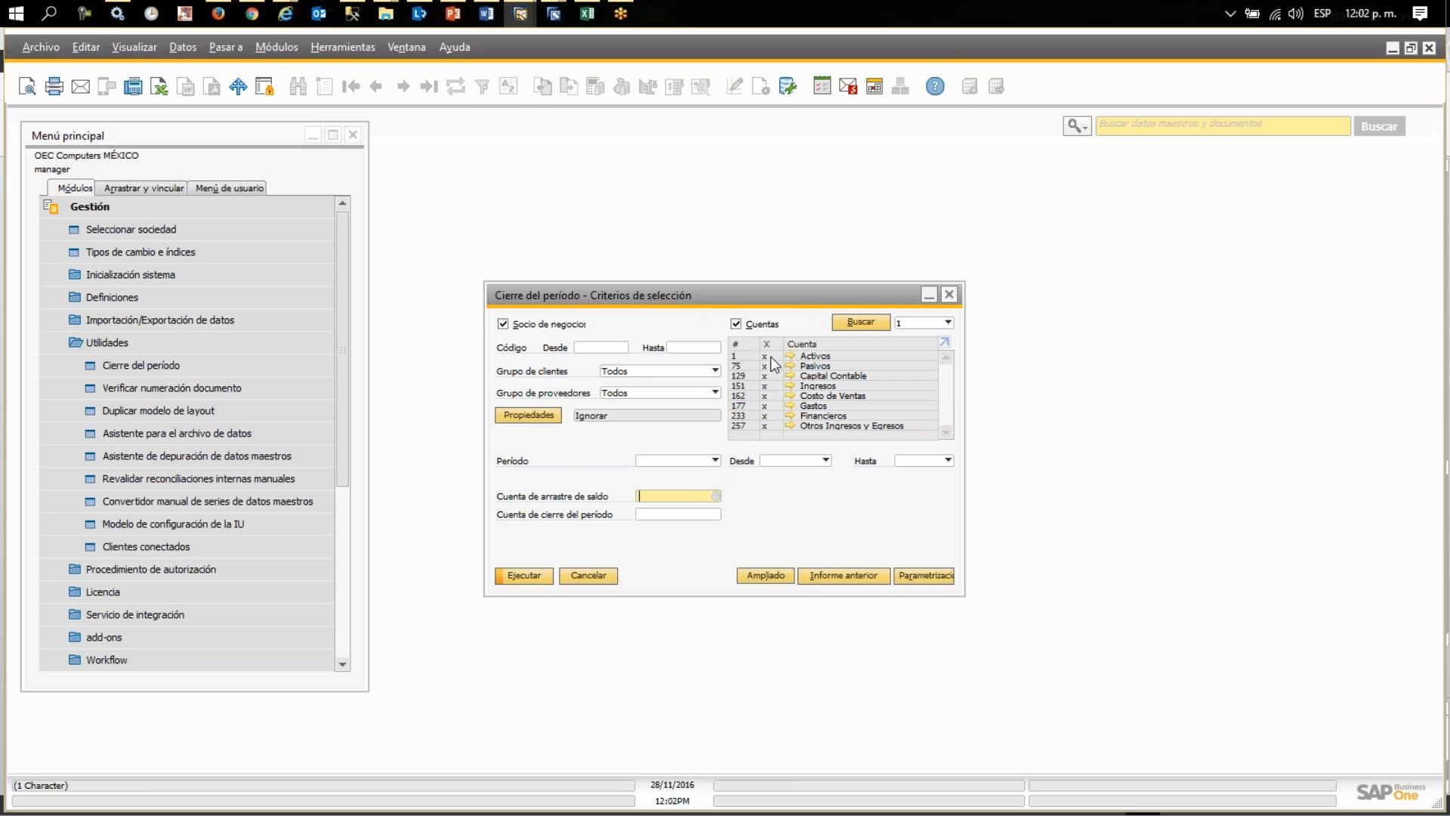
pyautogui.click(503, 323)
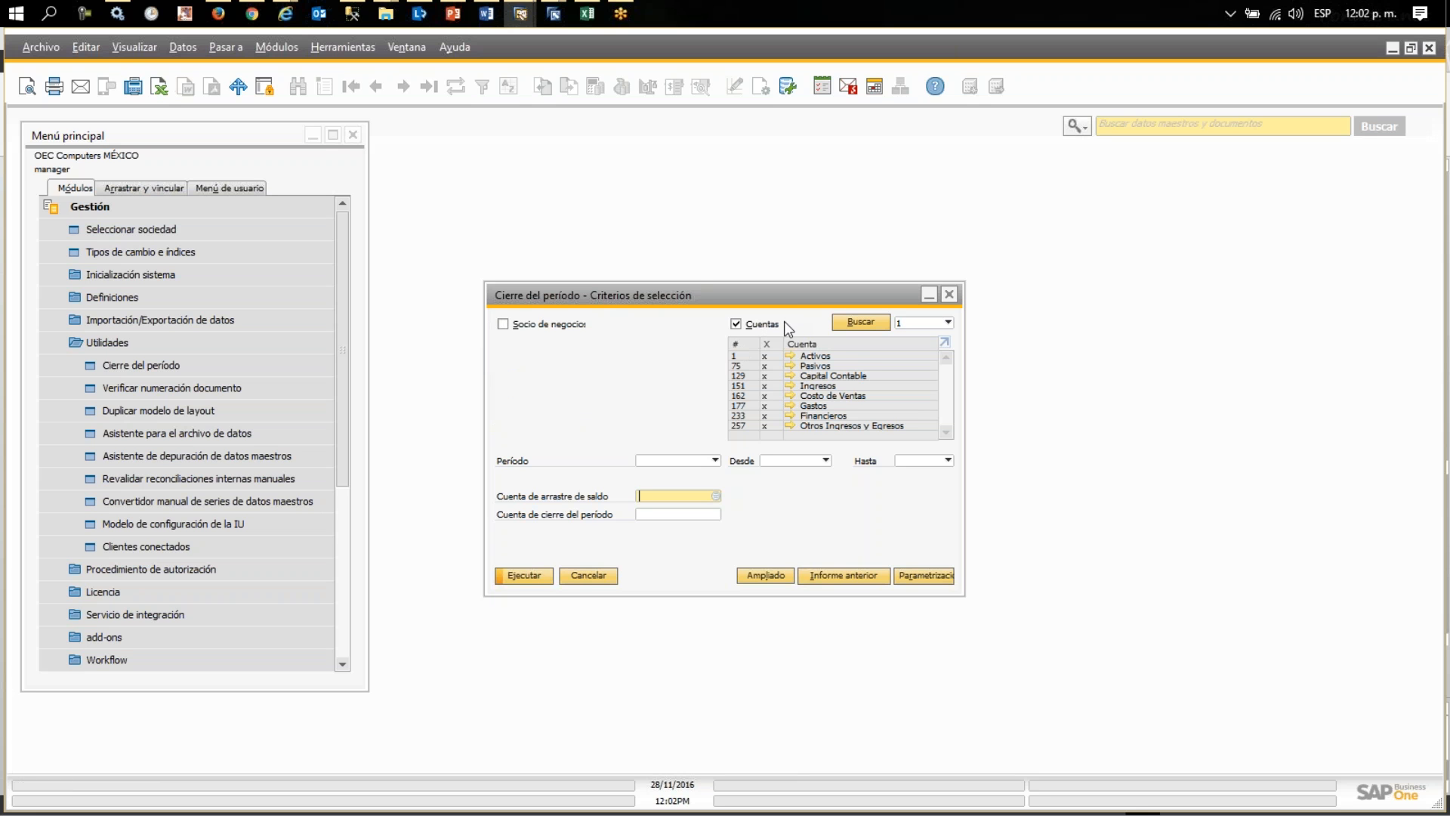
pyautogui.click(769, 375)
# - Review the period-closing account list at level 10 and return it to level 1
pyautogui.click(943, 323)
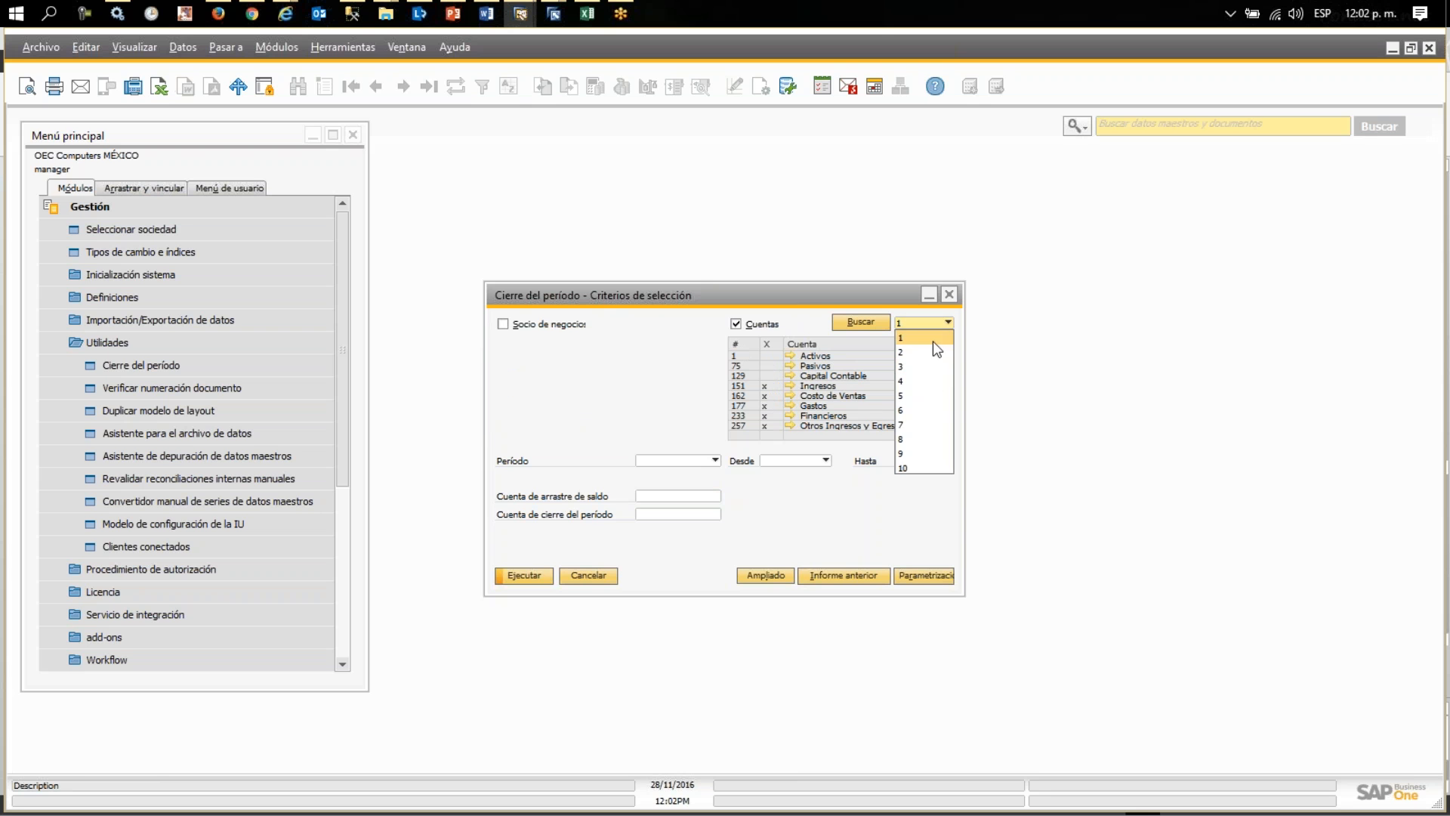
pyautogui.click(911, 468)
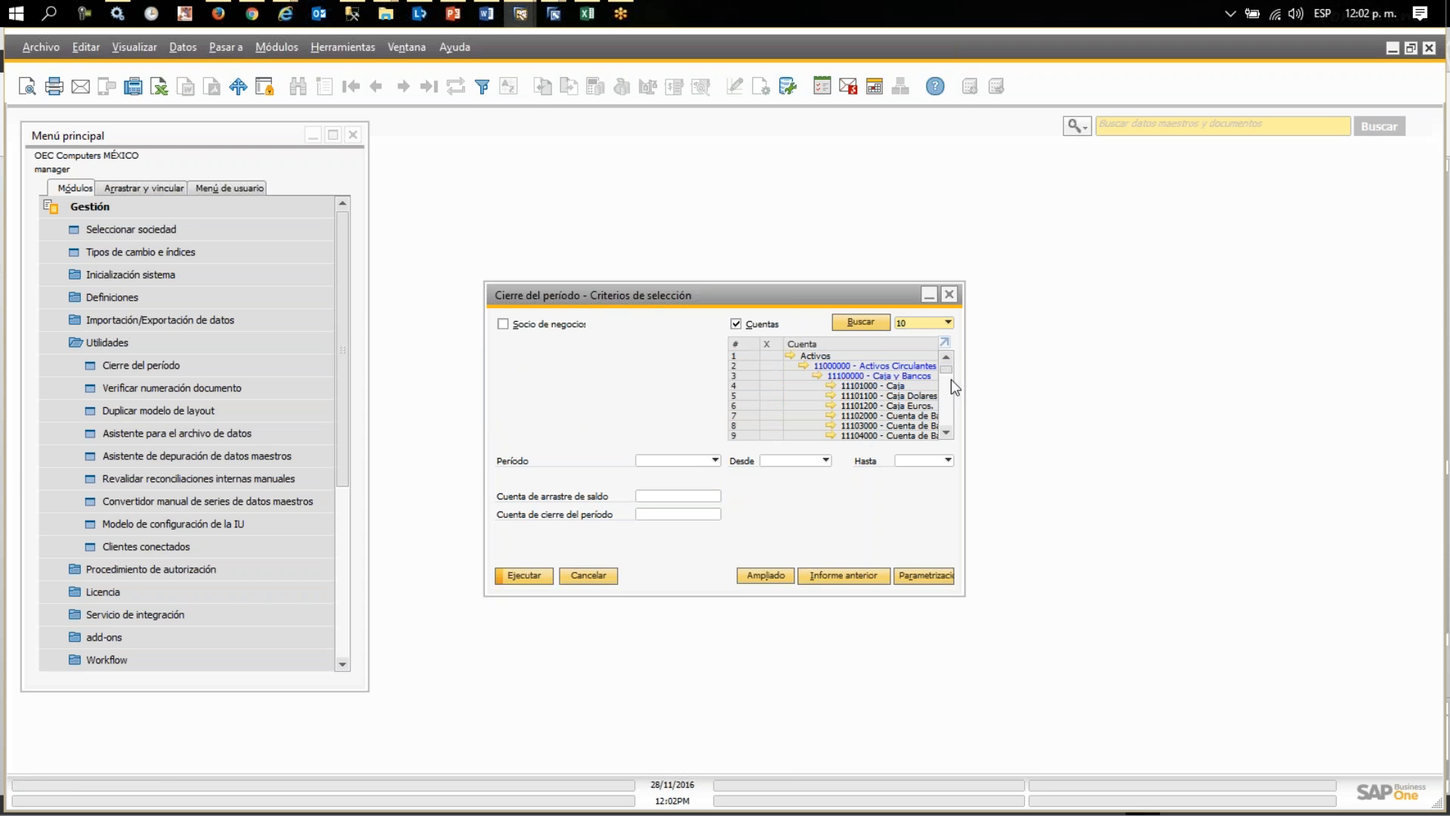
pyautogui.moveTo(946, 373)
pyautogui.mouseDown()
pyautogui.moveTo(945, 414)
pyautogui.moveTo(946, 396)
pyautogui.mouseUp()
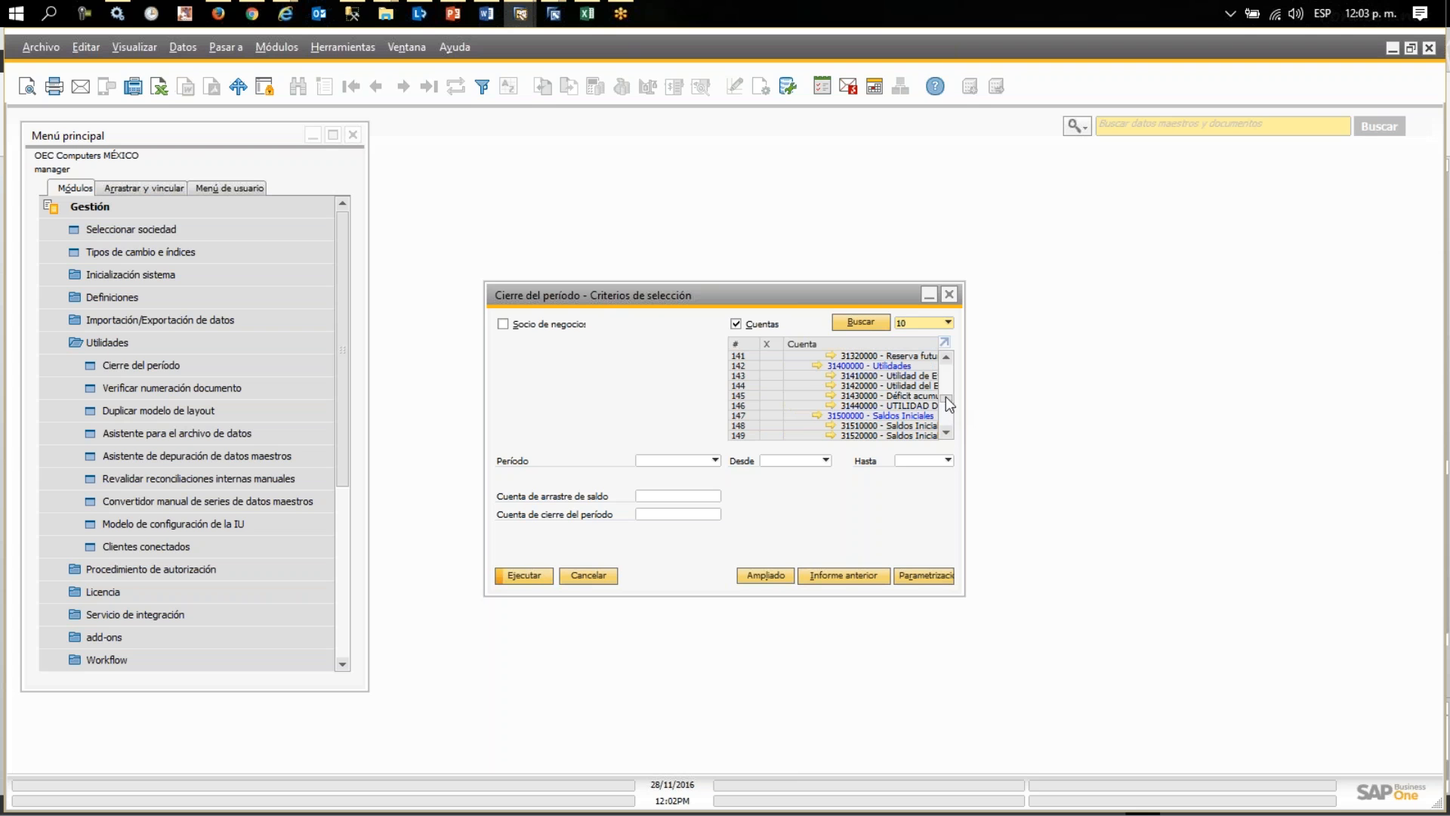
pyautogui.click(947, 323)
pyautogui.click(929, 336)
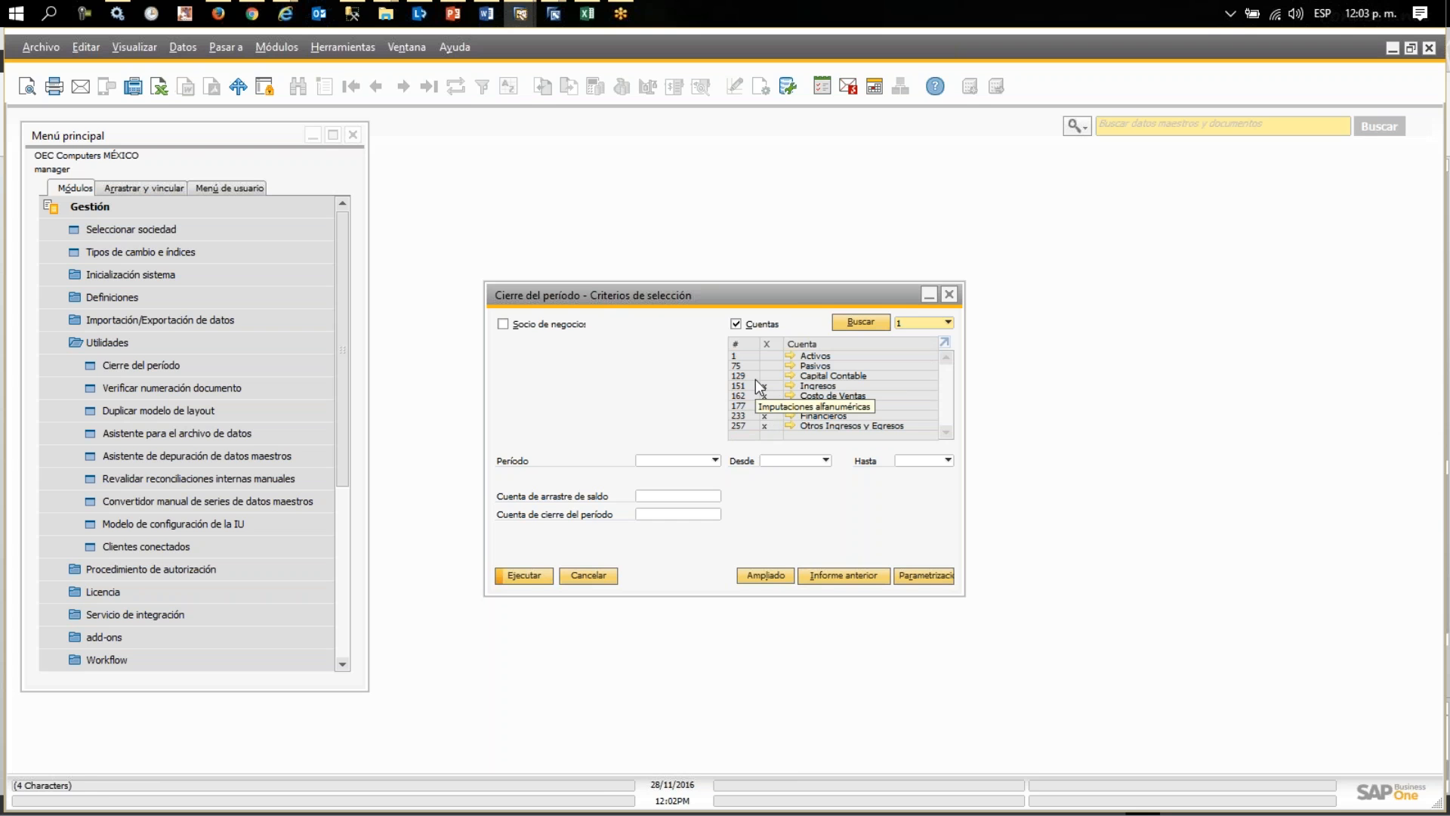
# - Set the closing period to 2016, from 2016-01 to 2016-12
pyautogui.click(700, 458)
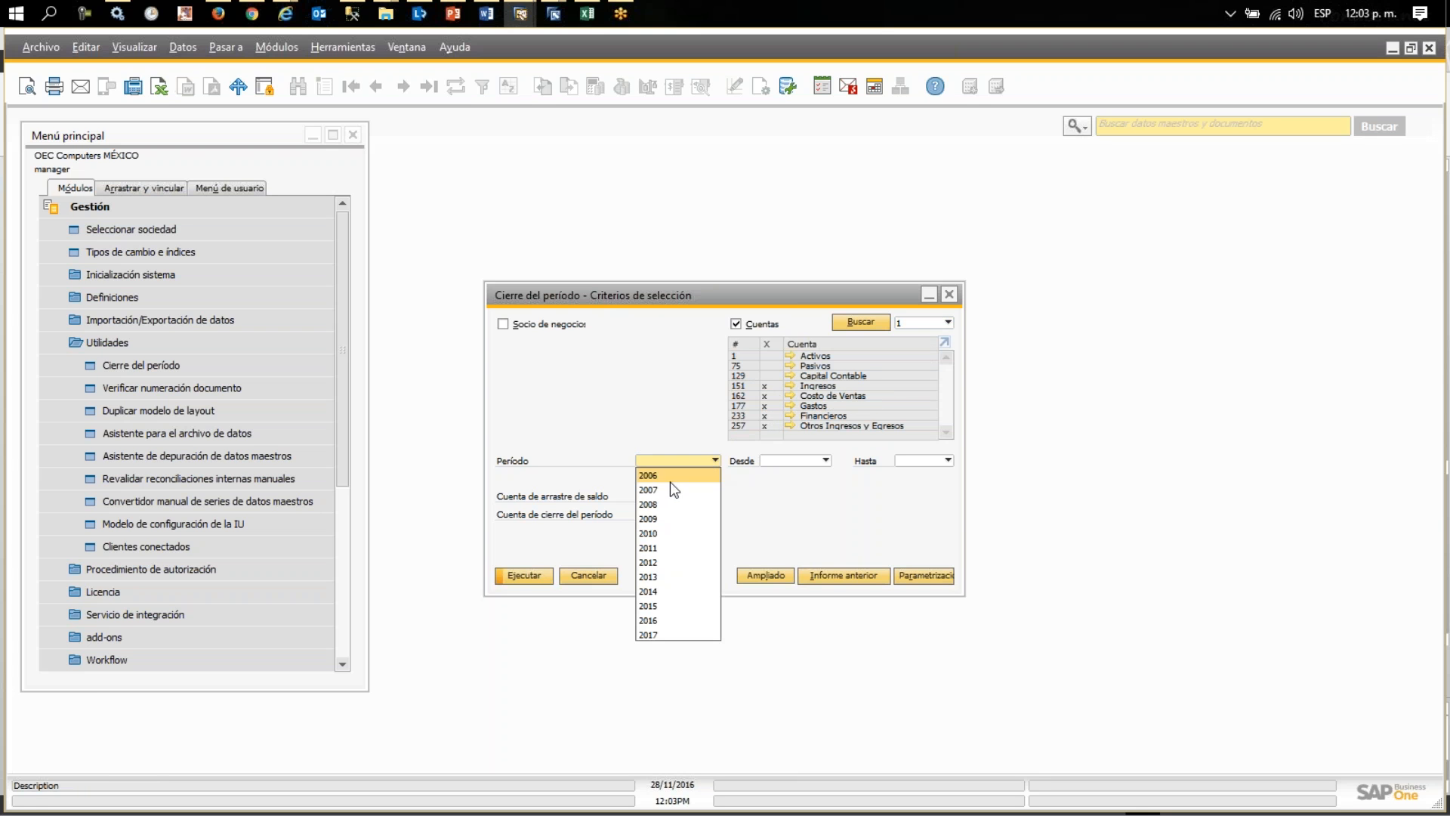
pyautogui.click(669, 620)
pyautogui.click(809, 458)
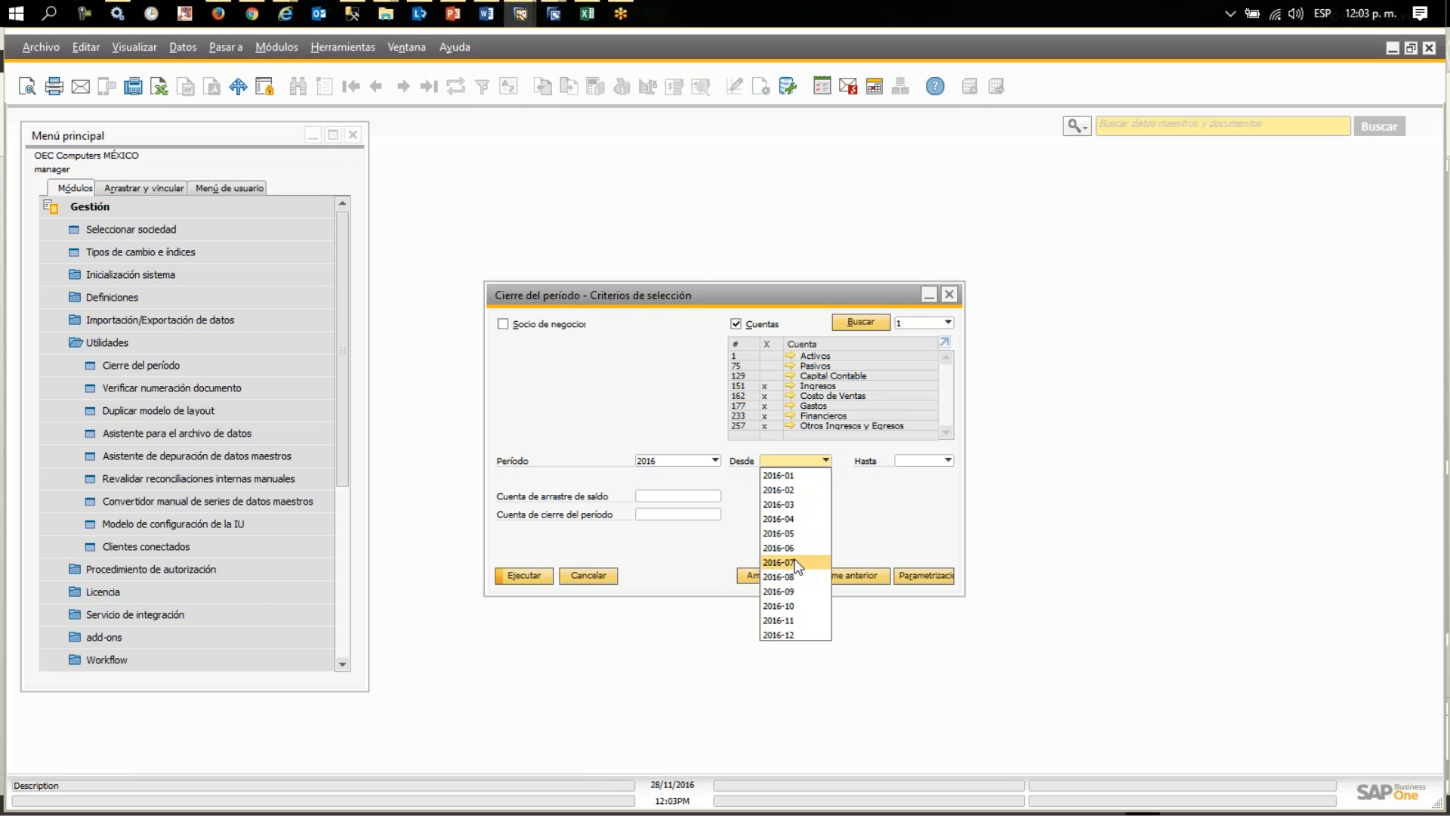
pyautogui.click(791, 475)
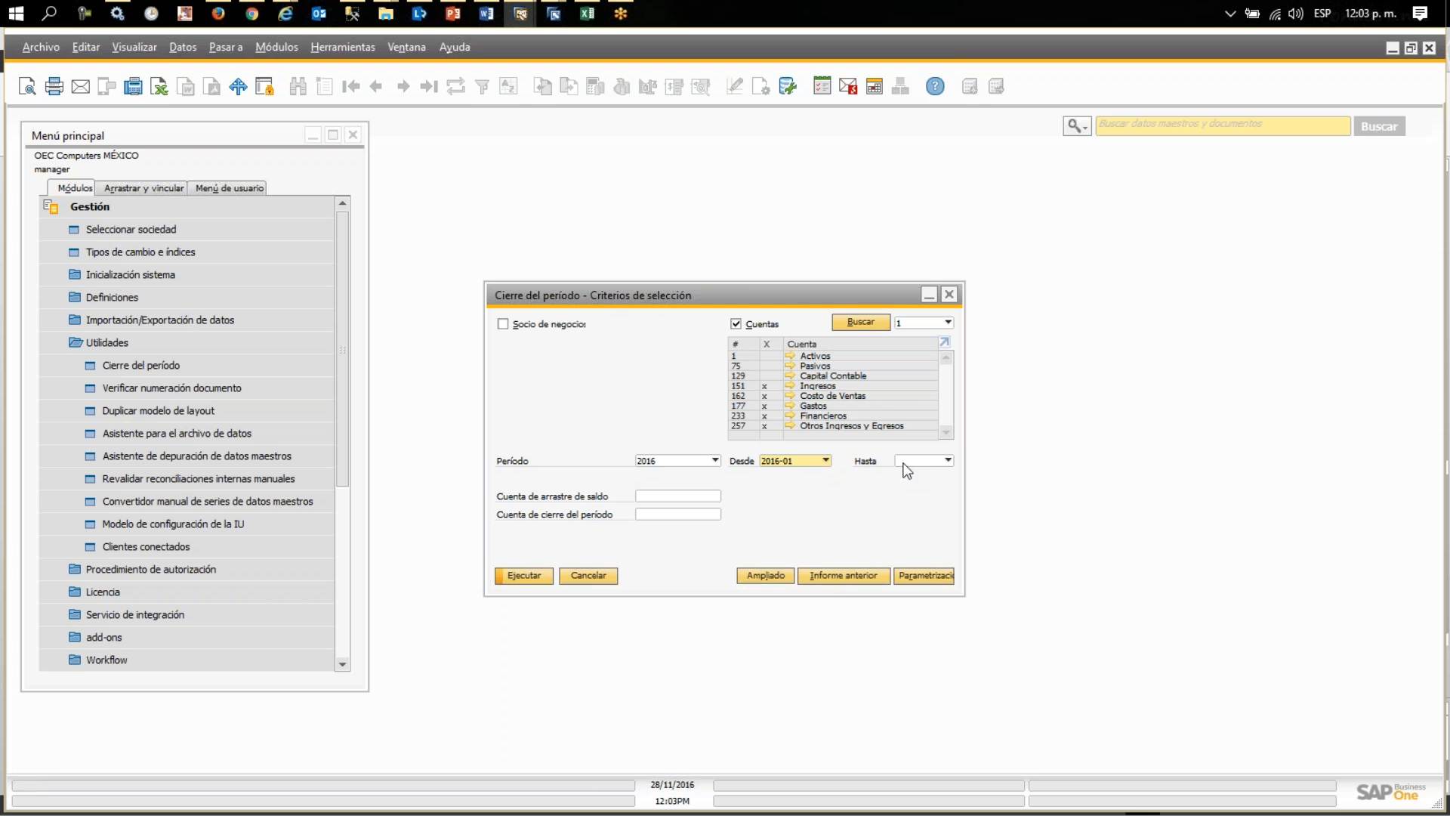
pyautogui.click(907, 462)
pyautogui.click(906, 636)
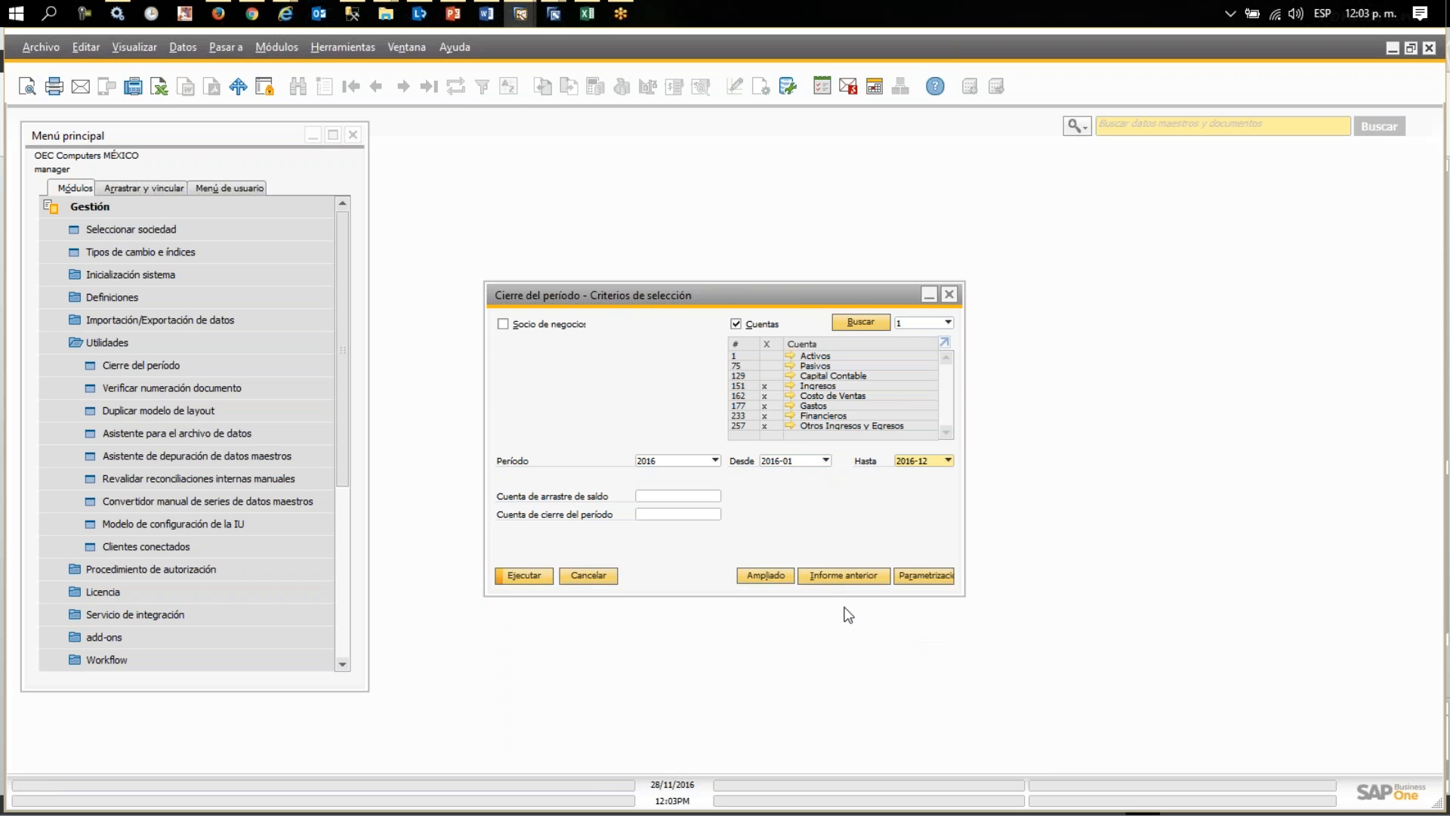
# - Assign the UTILIDAD DEL EJERCICIO 2016 account as the Cuenta de arrastre de saldo
pyautogui.click(708, 496)
pyautogui.click(717, 495)
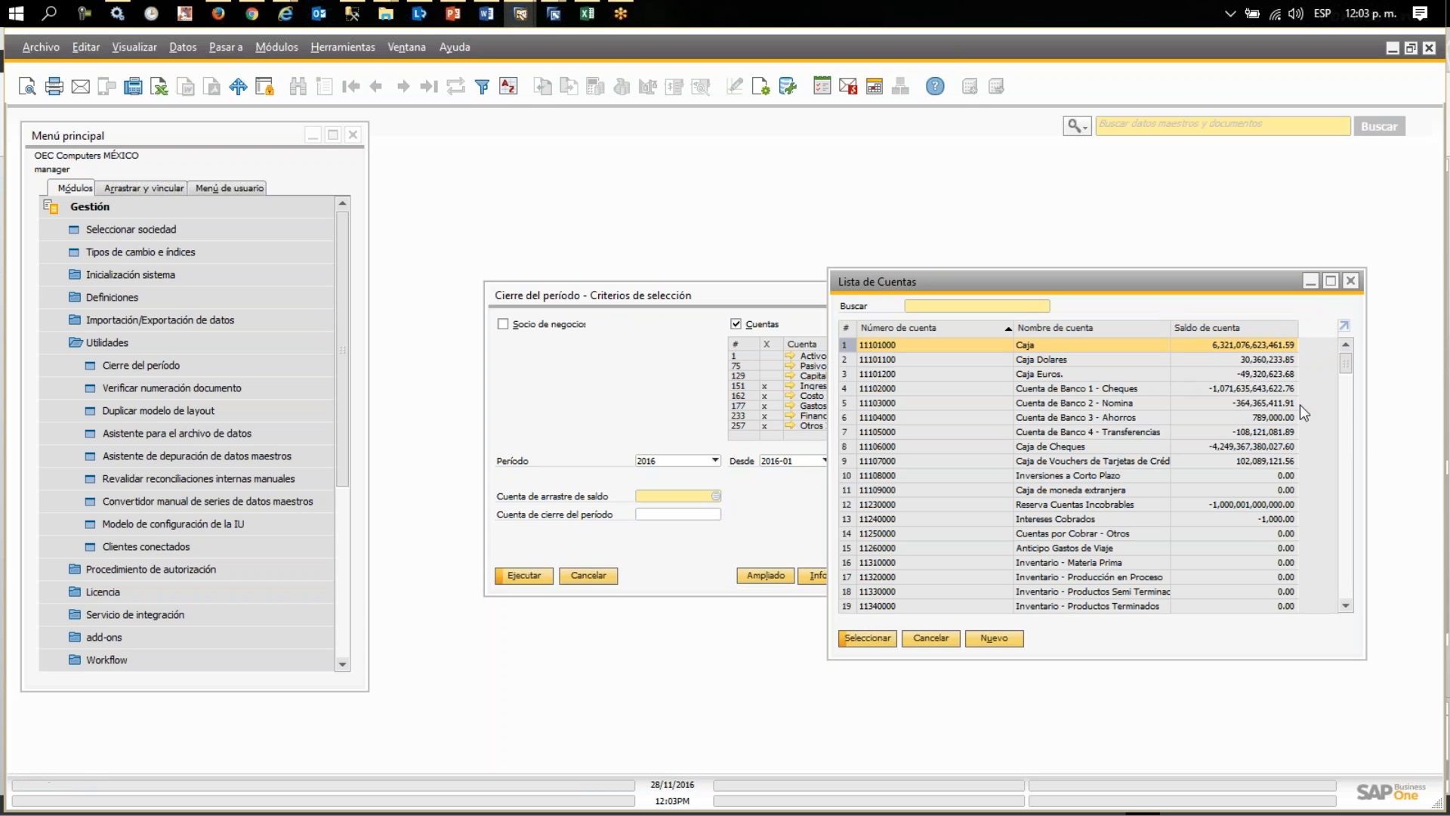
pyautogui.moveTo(1344, 366); pyautogui.dragTo(1348, 487)
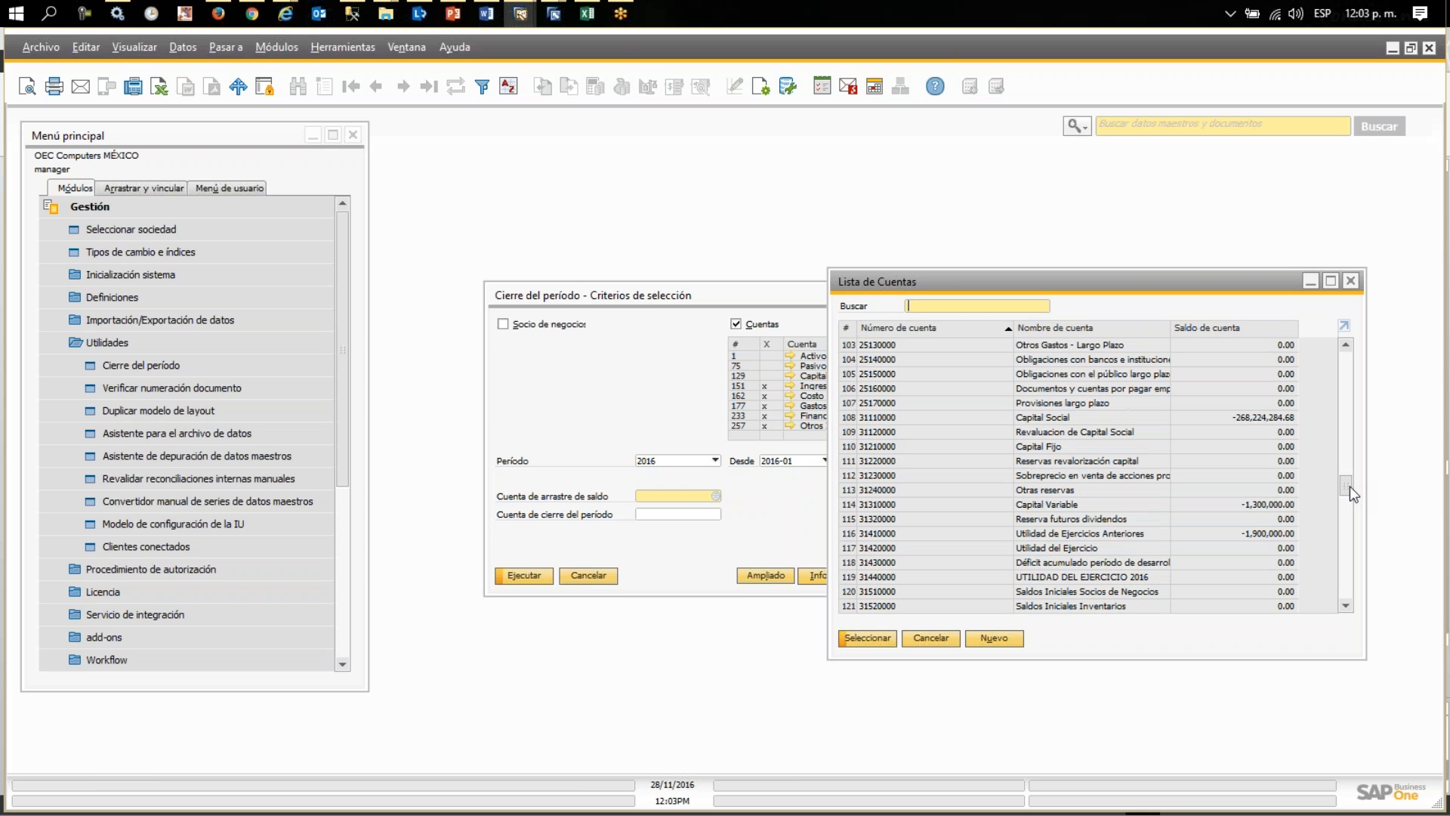
pyautogui.doubleClick(1069, 576)
# - Assign the CIERRE DE EJRCICIO 2016 (CUENTA PUENTE) account as the Cuenta de cierre del período
pyautogui.click(716, 515)
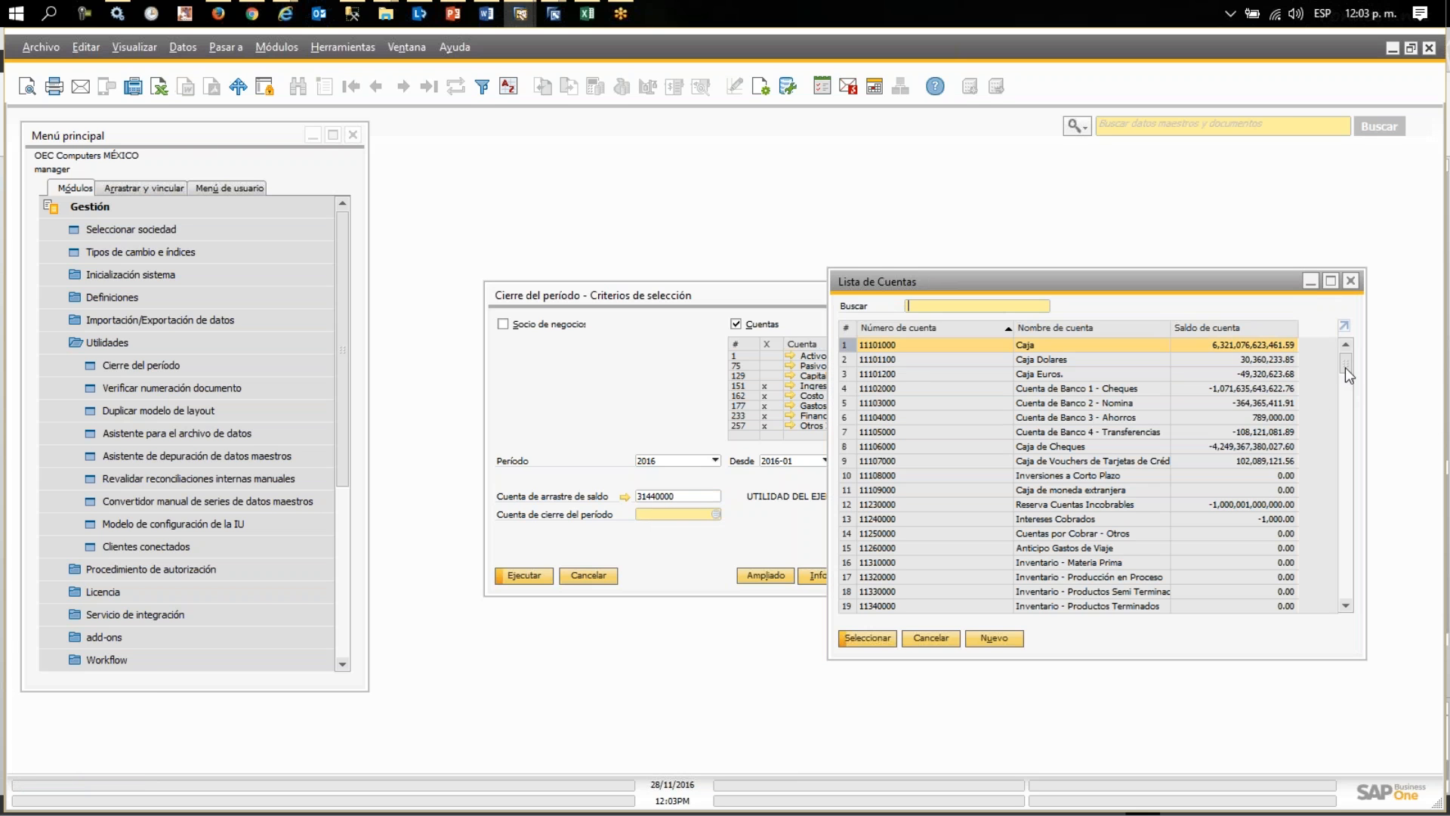
pyautogui.moveTo(1344, 367); pyautogui.dragTo(1343, 592)
pyautogui.click(1145, 605)
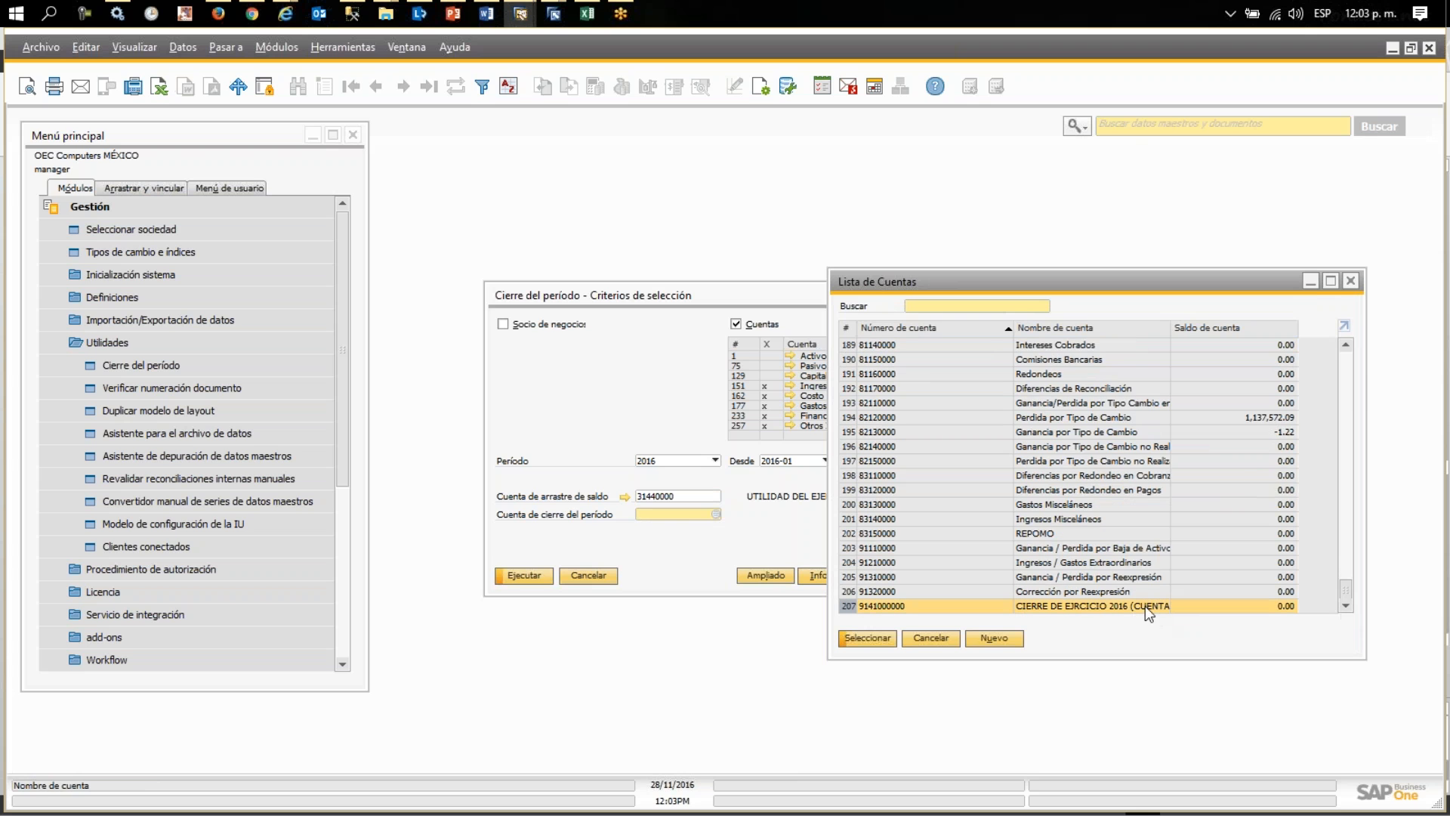
pyautogui.click(867, 638)
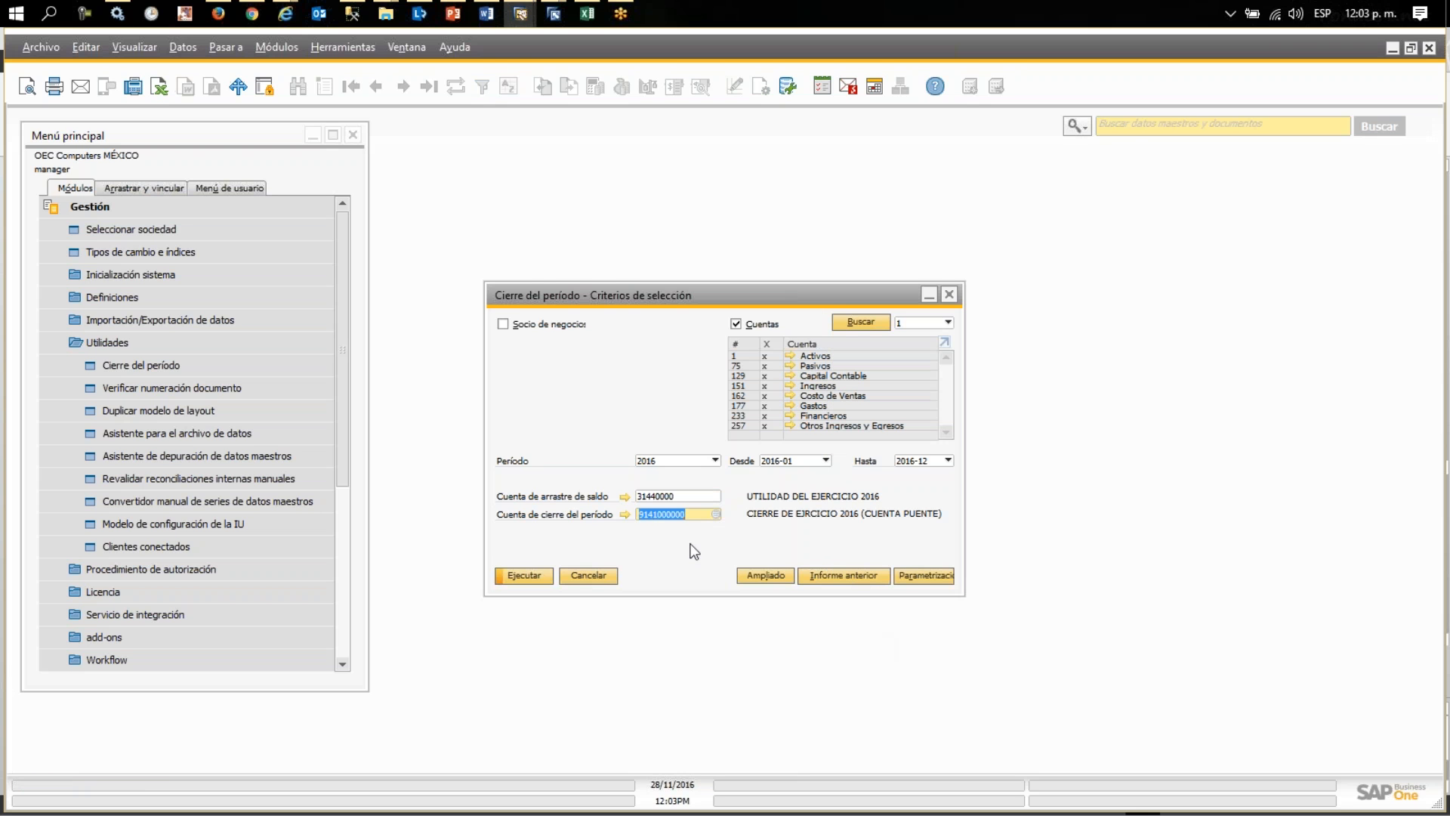
# - Open the period-closing parameters and set the final balance references to SALDO and FINAL
pyautogui.click(931, 578)
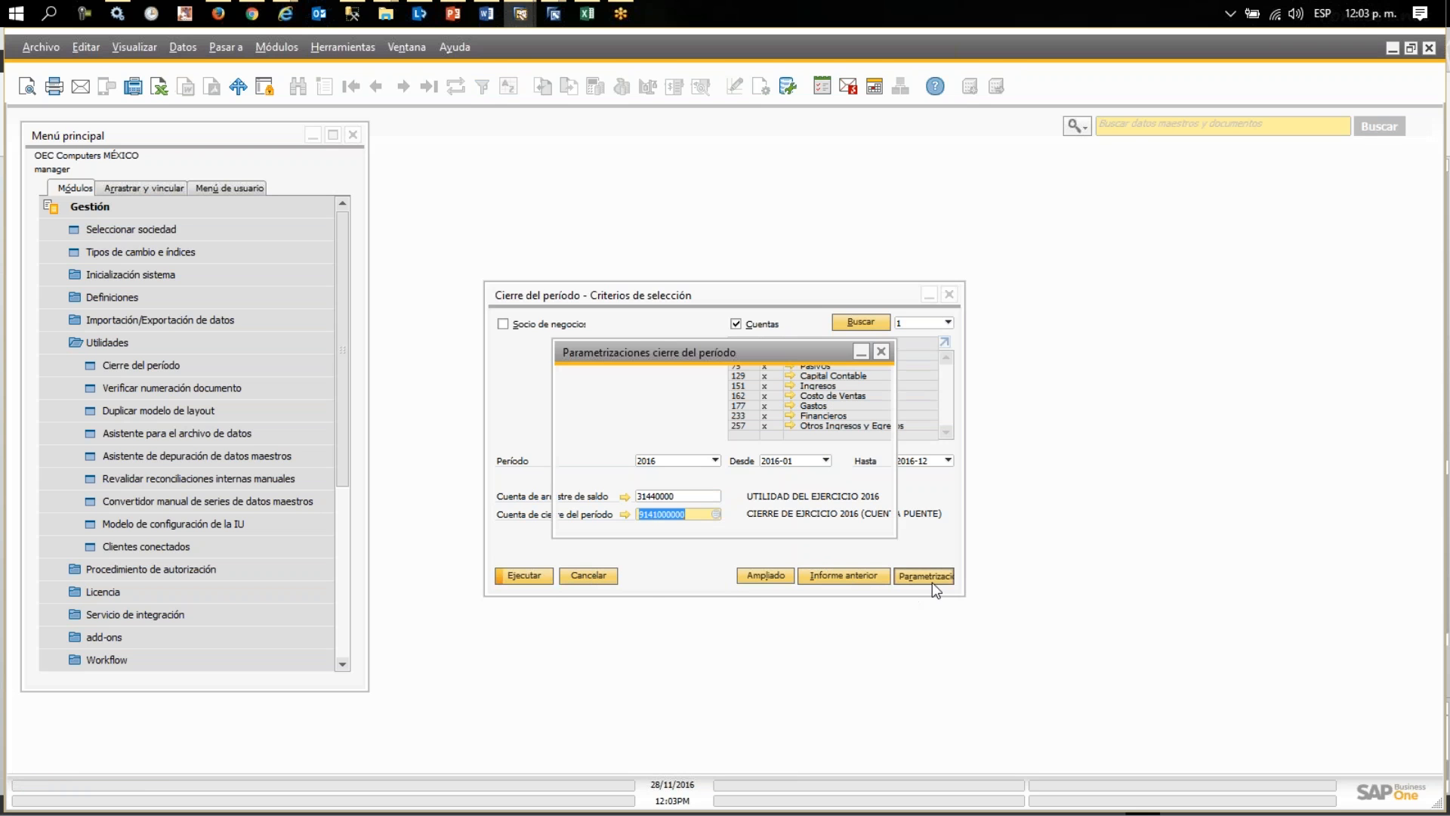
pyautogui.click(675, 413)
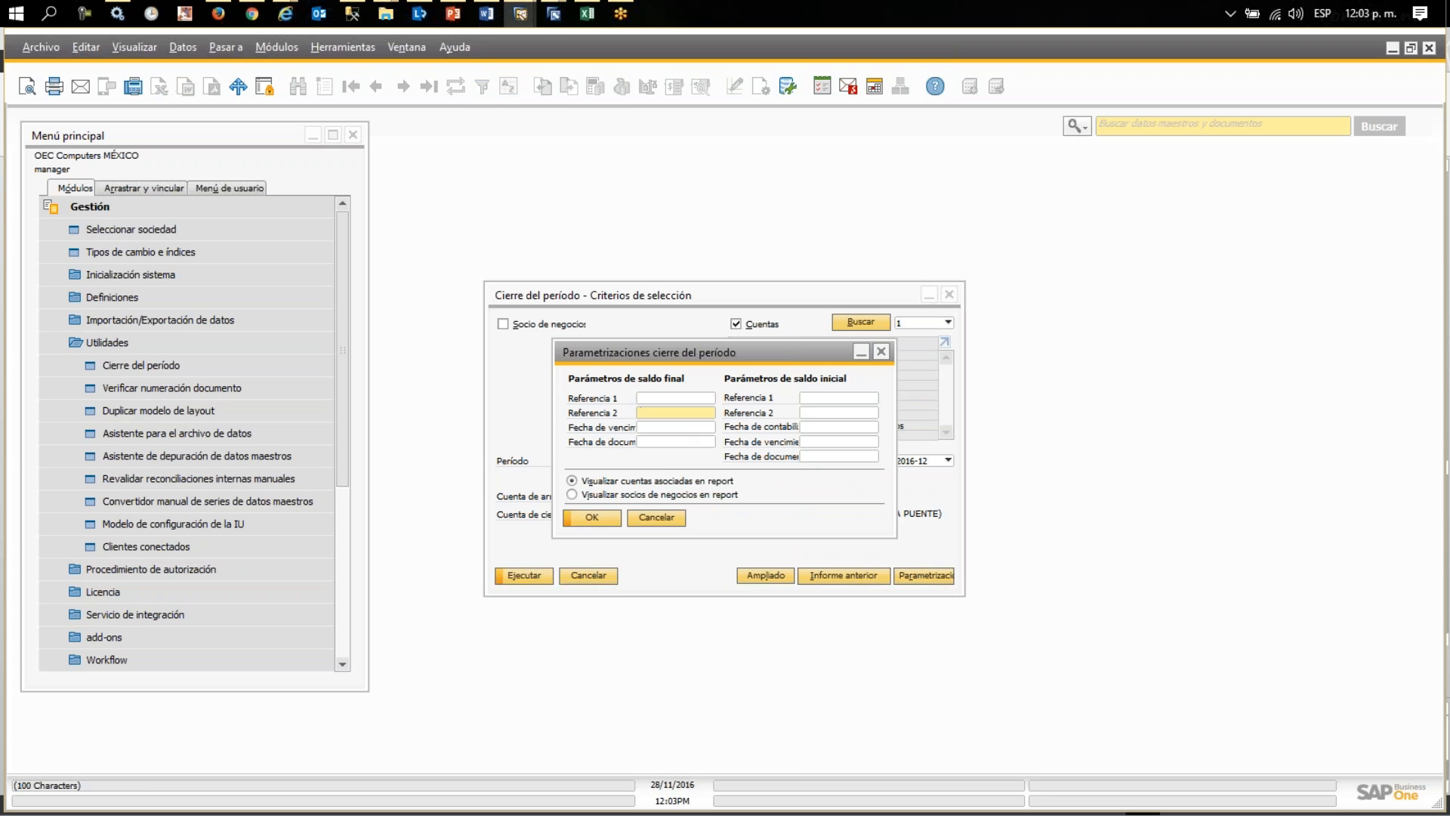
pyautogui.click(639, 398)
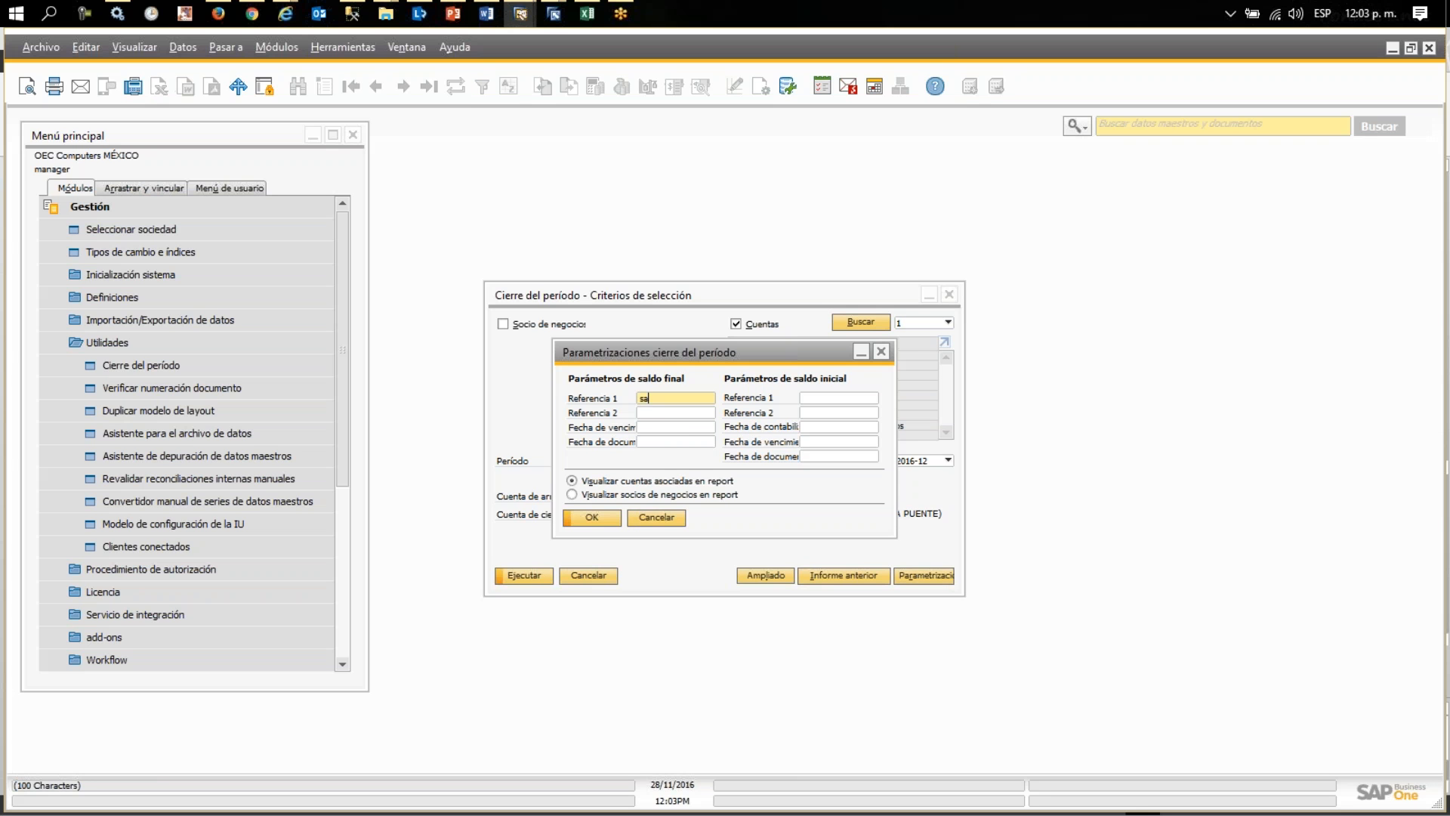
pyautogui.write('SALDO FIN')
pyautogui.press('BackSpace')
pyautogui.press('BackSpace')
pyautogui.press('BackSpace')
pyautogui.press('BackSpace')
pyautogui.click(650, 415)
pyautogui.write('FINAL')
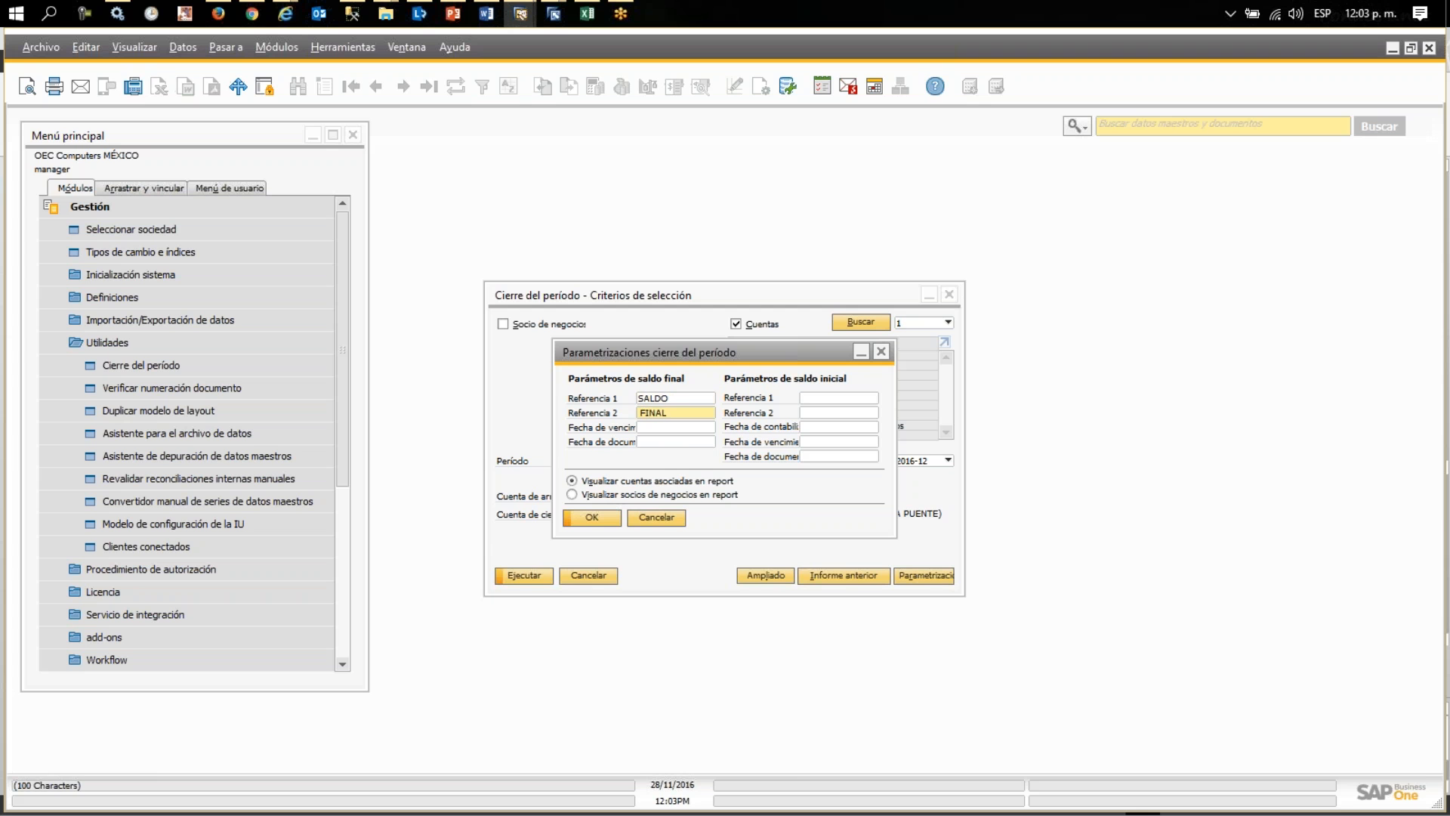
# - Set the final balance due date and document date to 31/12/2016
pyautogui.press('Tab')
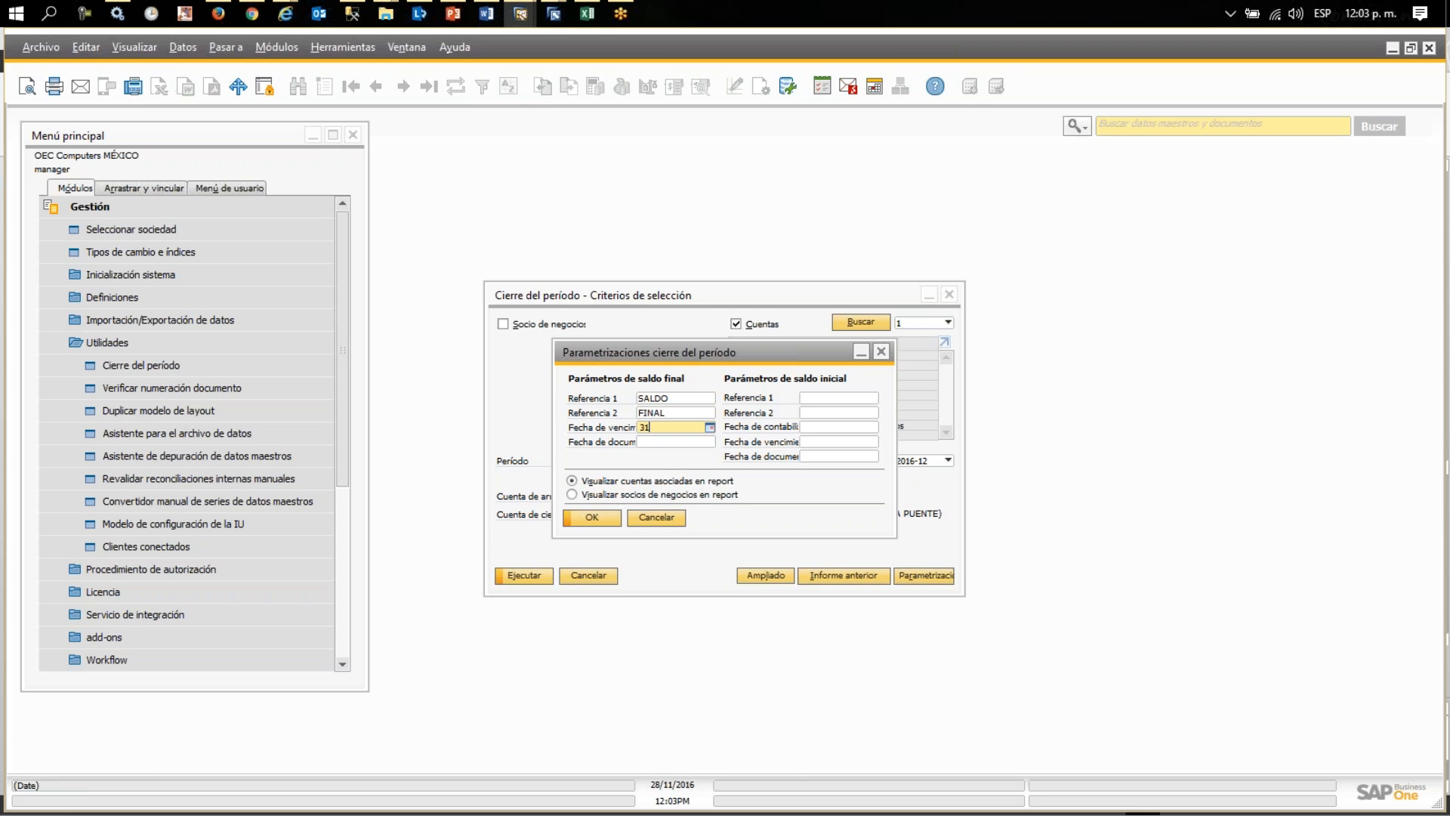
pyautogui.write('31122016')
pyautogui.press('Tab')
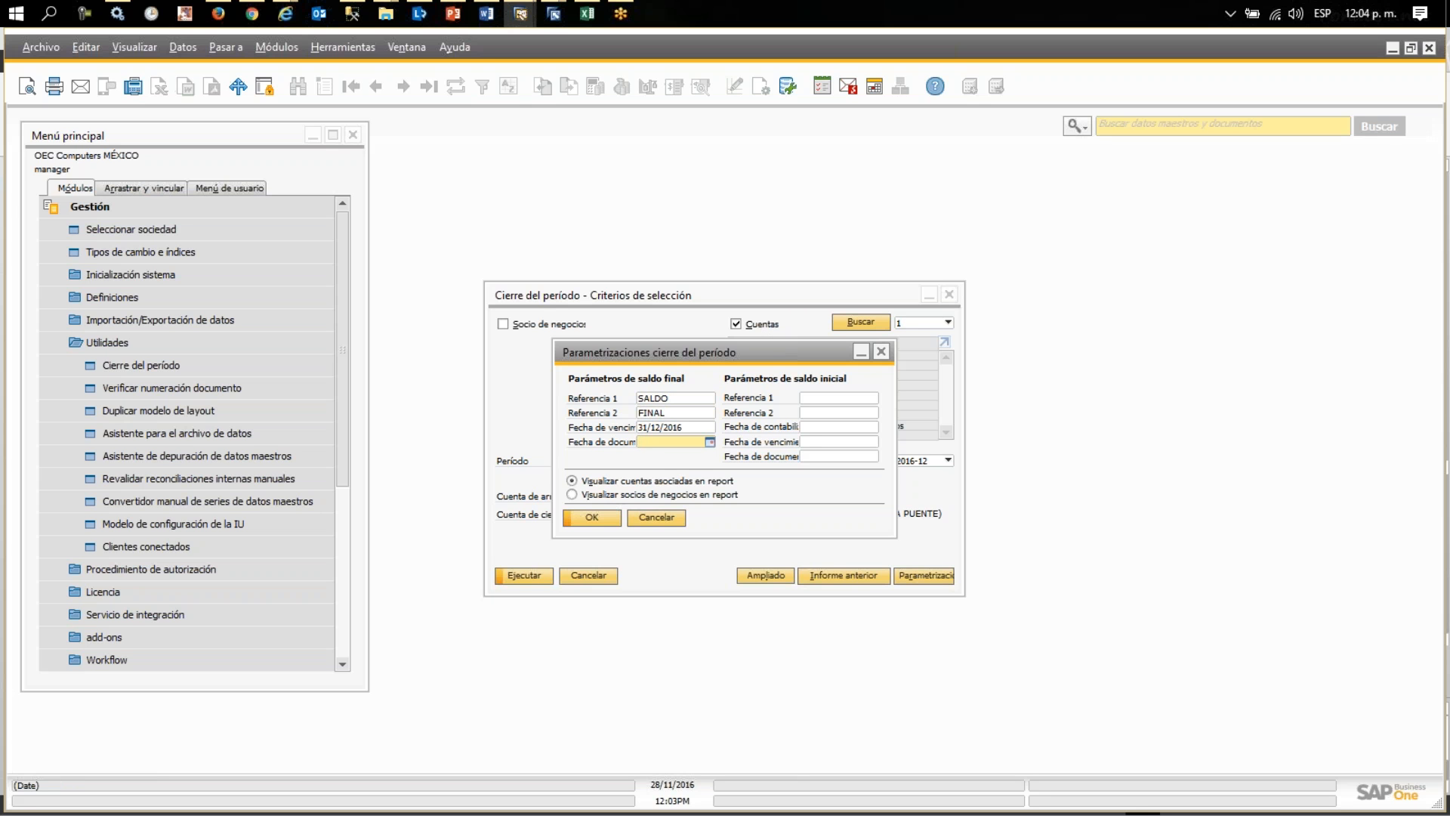
pyautogui.write('31122016')
pyautogui.press('Tab')
# - Set the initial balance references to SALDO and INICIAL
pyautogui.write('D')
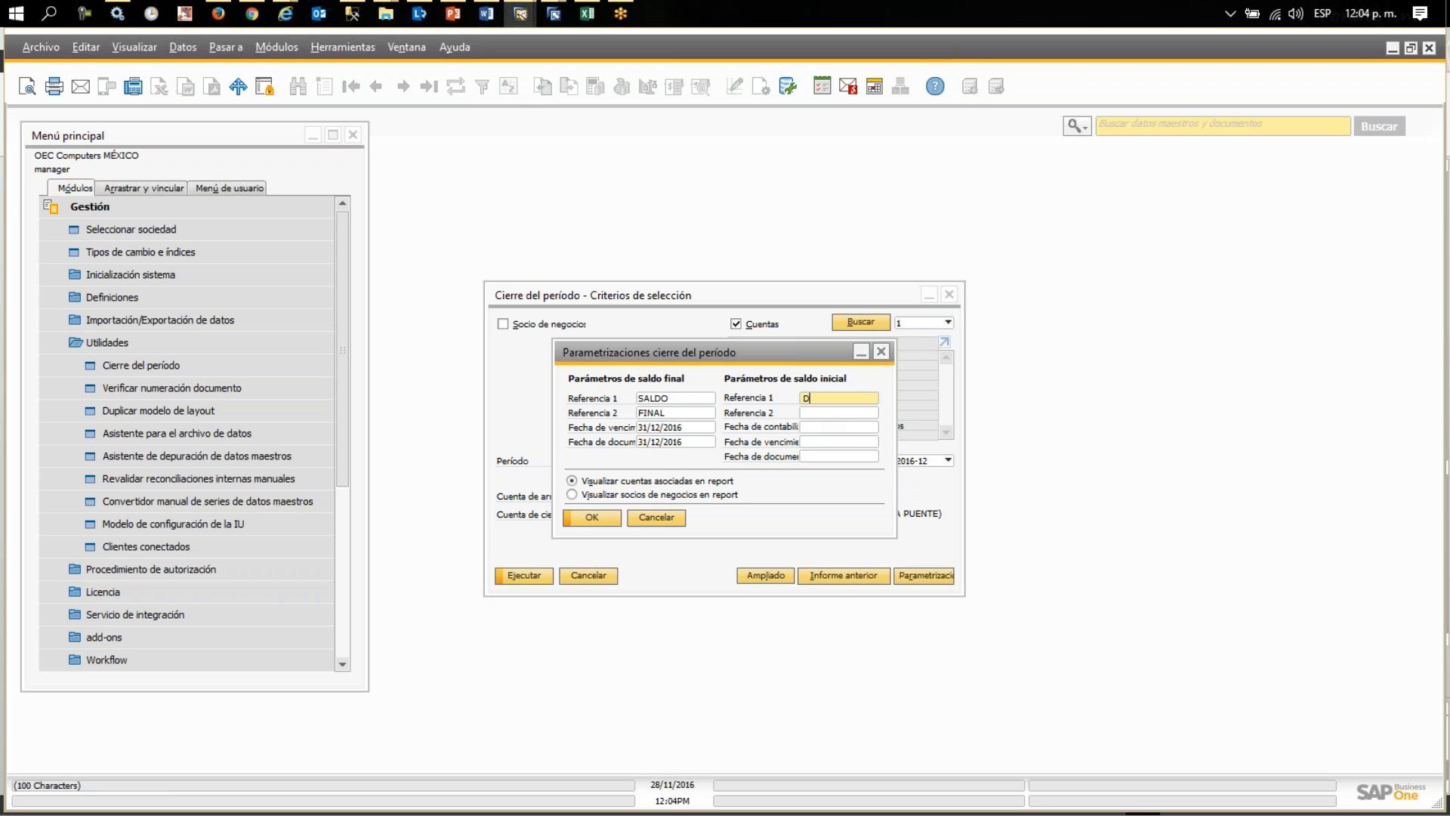
pyautogui.write('ALDO')
pyautogui.click(809, 415)
pyautogui.write('INICIAL')
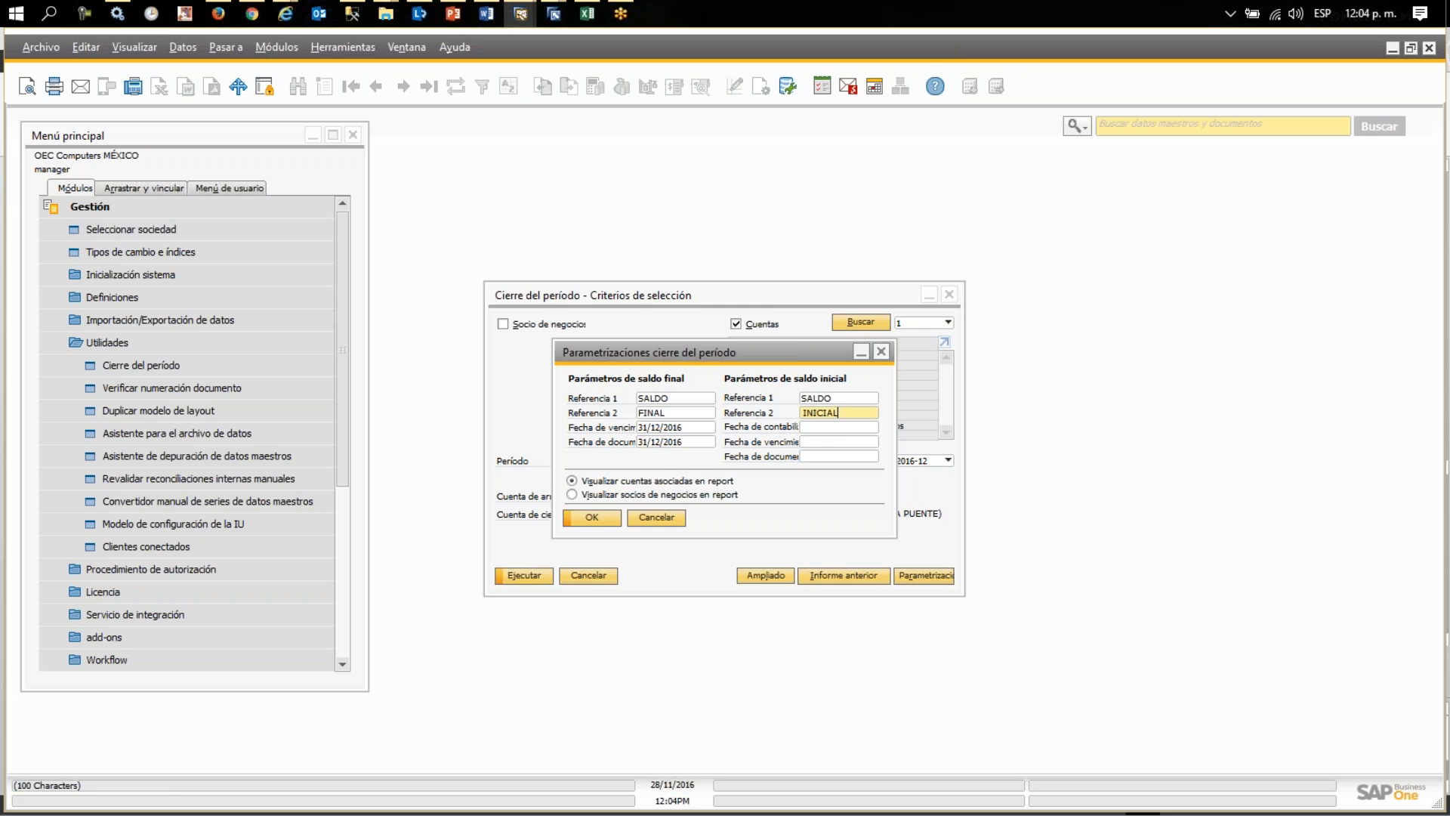
# - Set the initial balance posting, due and document dates to 01/01/2017 and accept the closing parameters
pyautogui.click(830, 428)
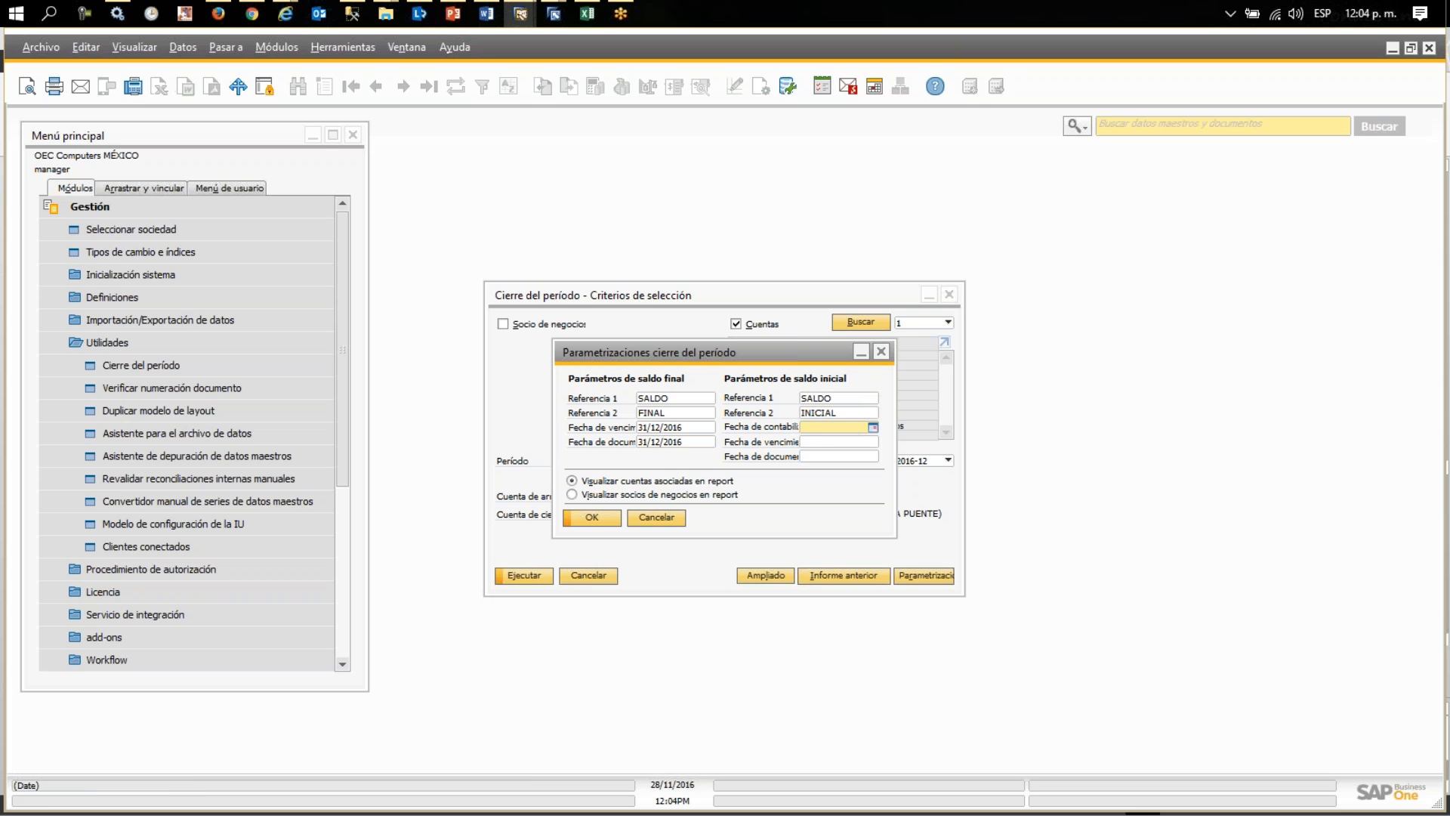
pyautogui.write('01012017')
pyautogui.press('Tab')
pyautogui.write('01012017')
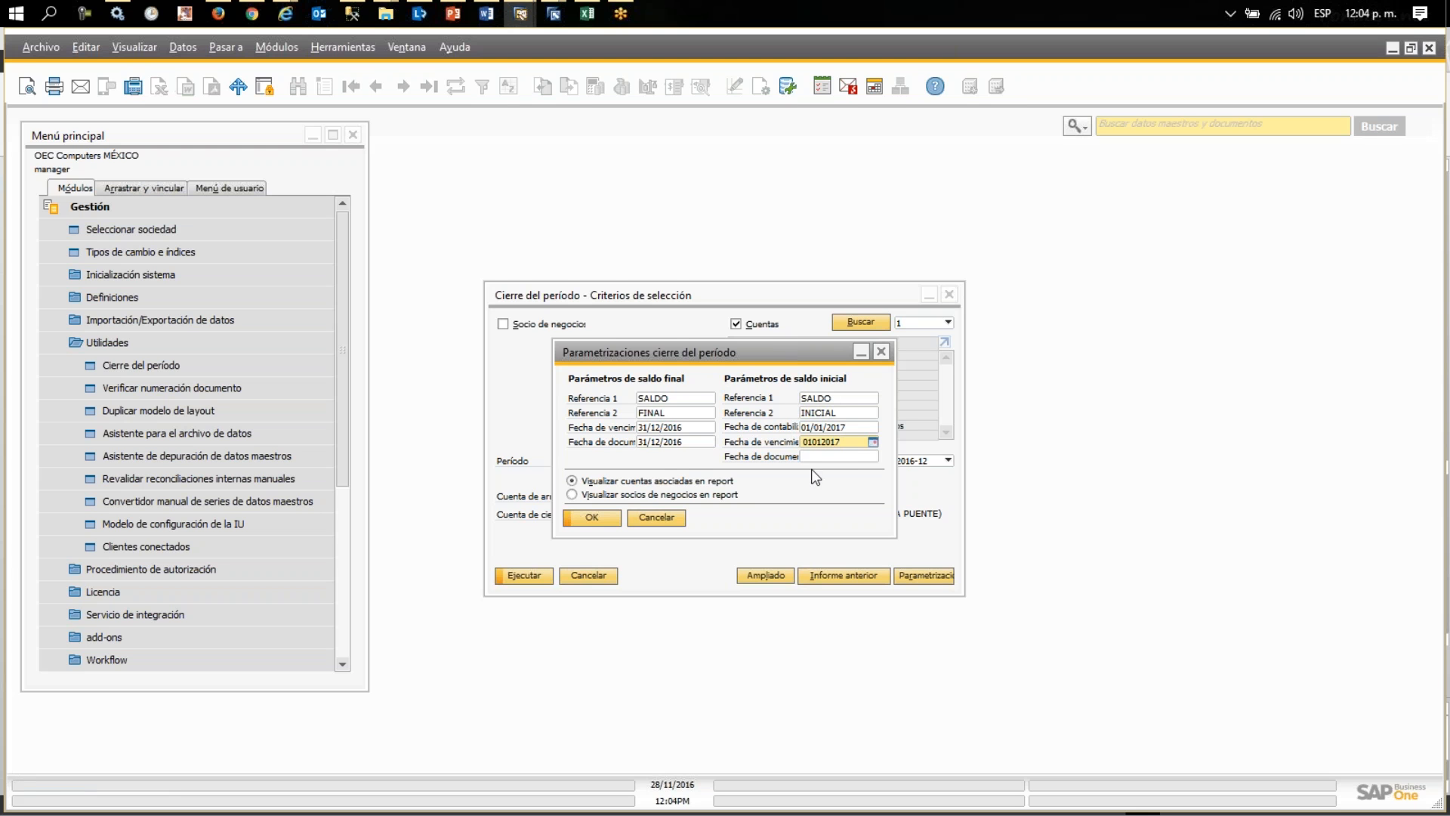
pyautogui.press('Tab')
pyautogui.write('01012017')
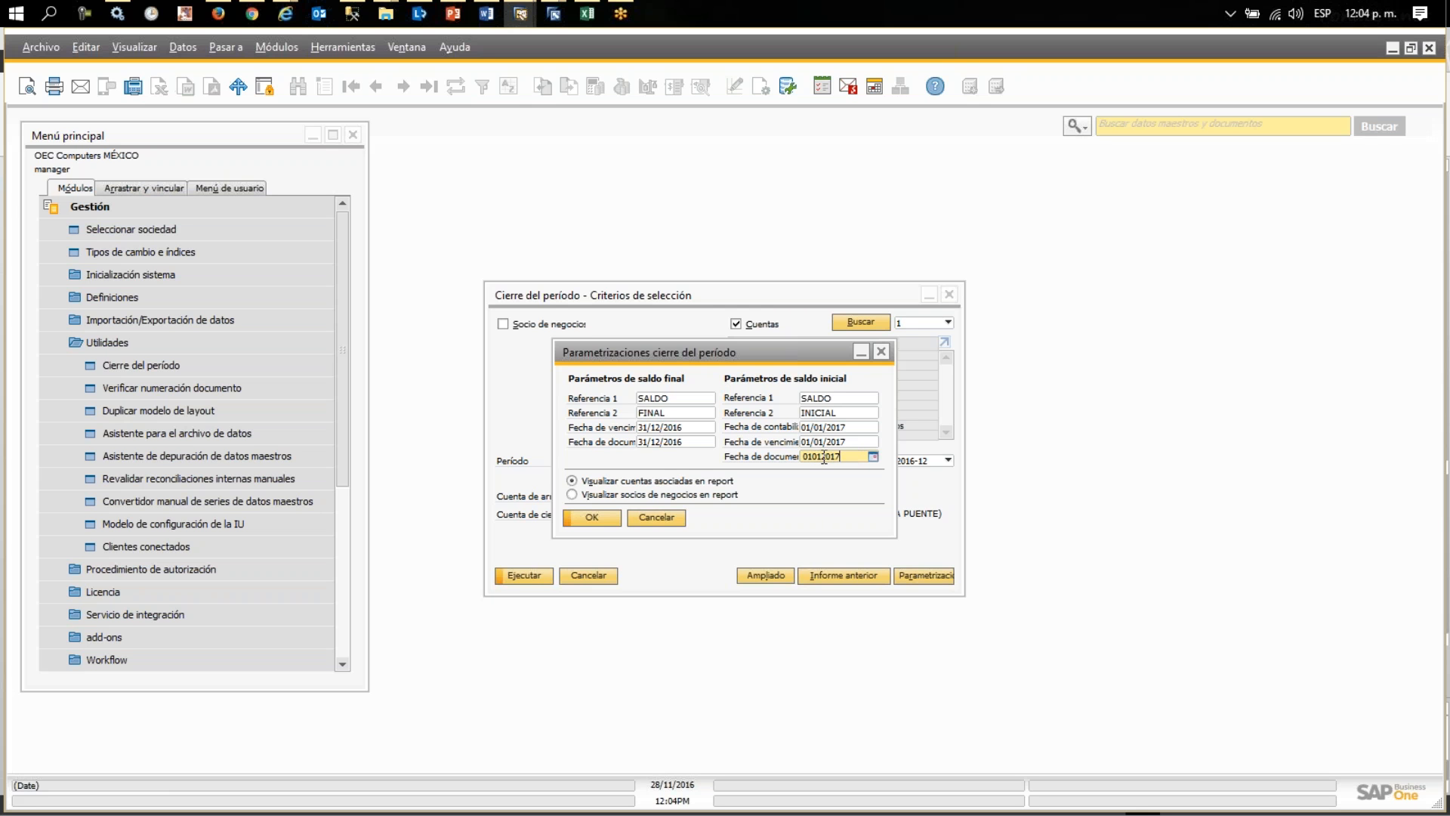
pyautogui.press('Tab')
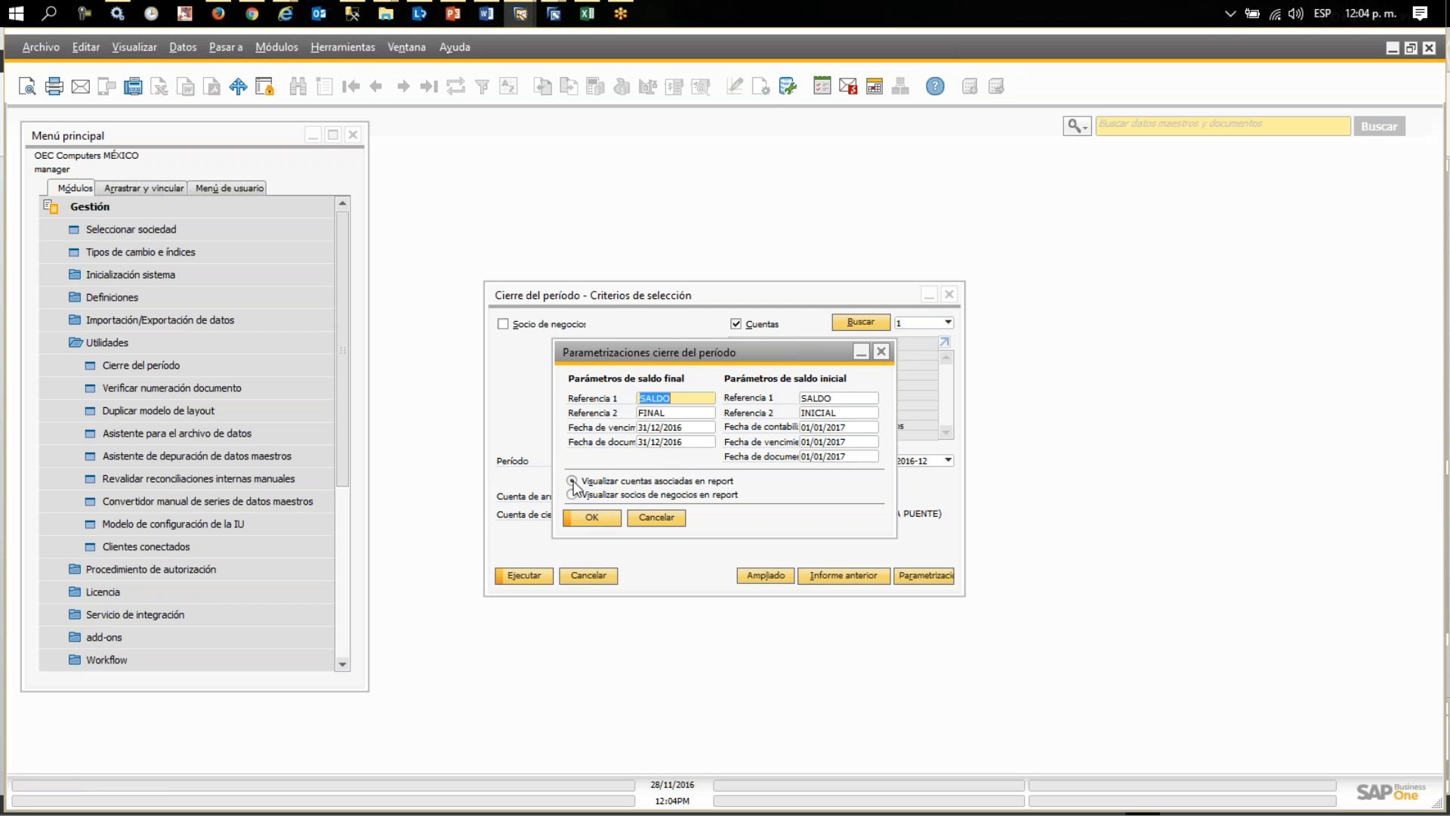
pyautogui.click(604, 519)
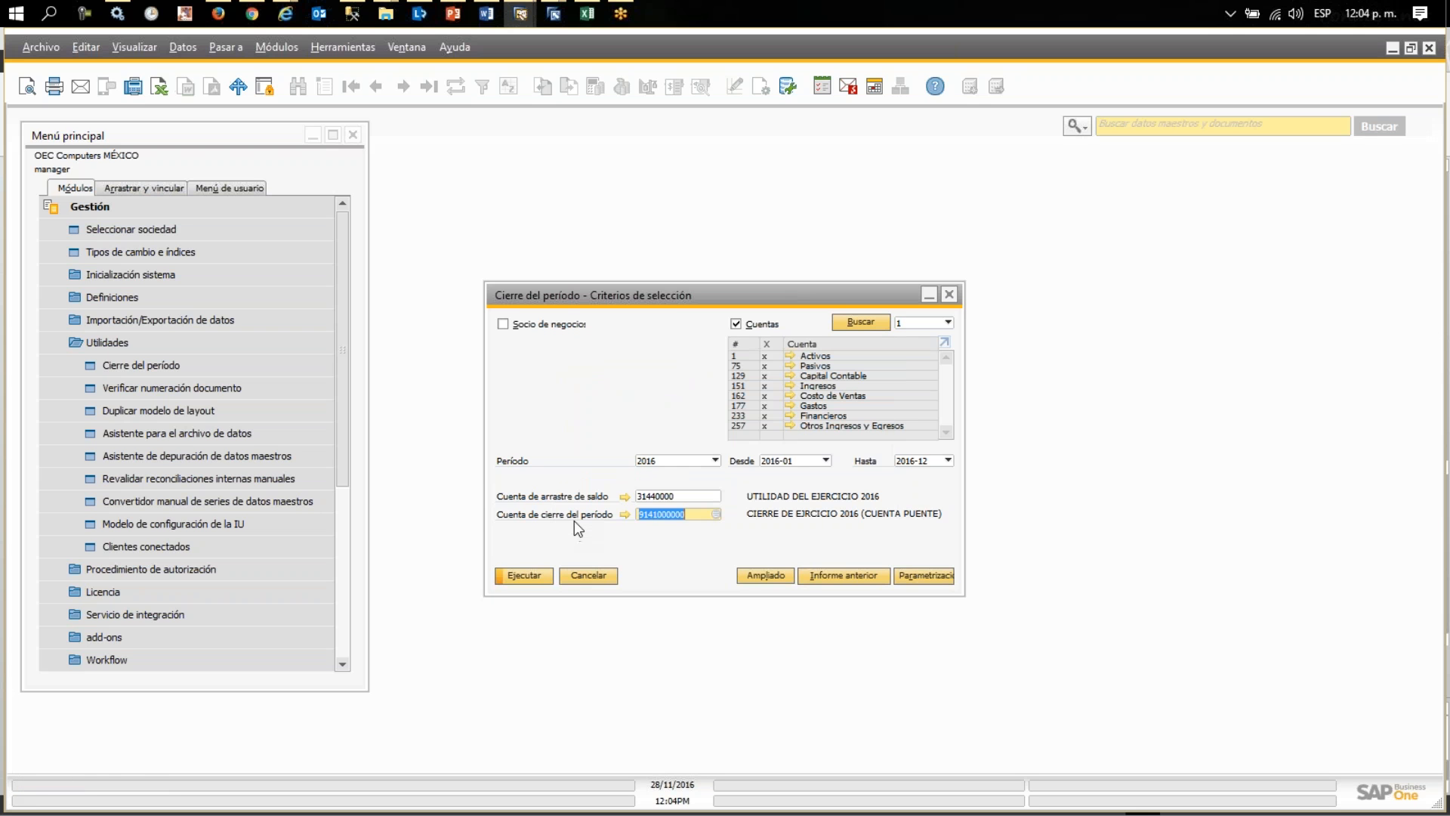
# - Generate the 2016 closing account list, maximize it, and authorize the accounts in rows 1 to 5, 7 and 9
pyautogui.click(529, 578)
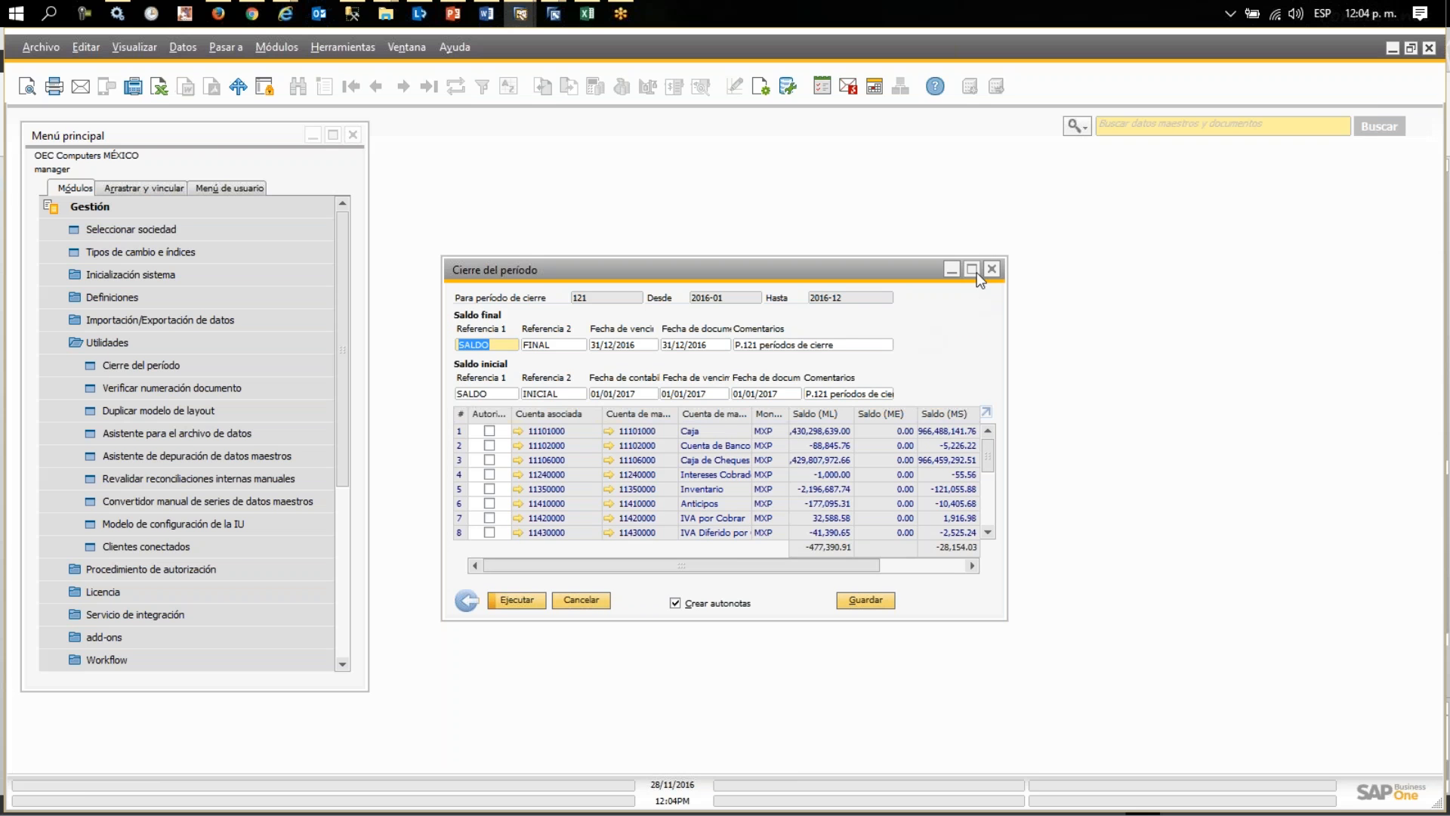
pyautogui.click(973, 270)
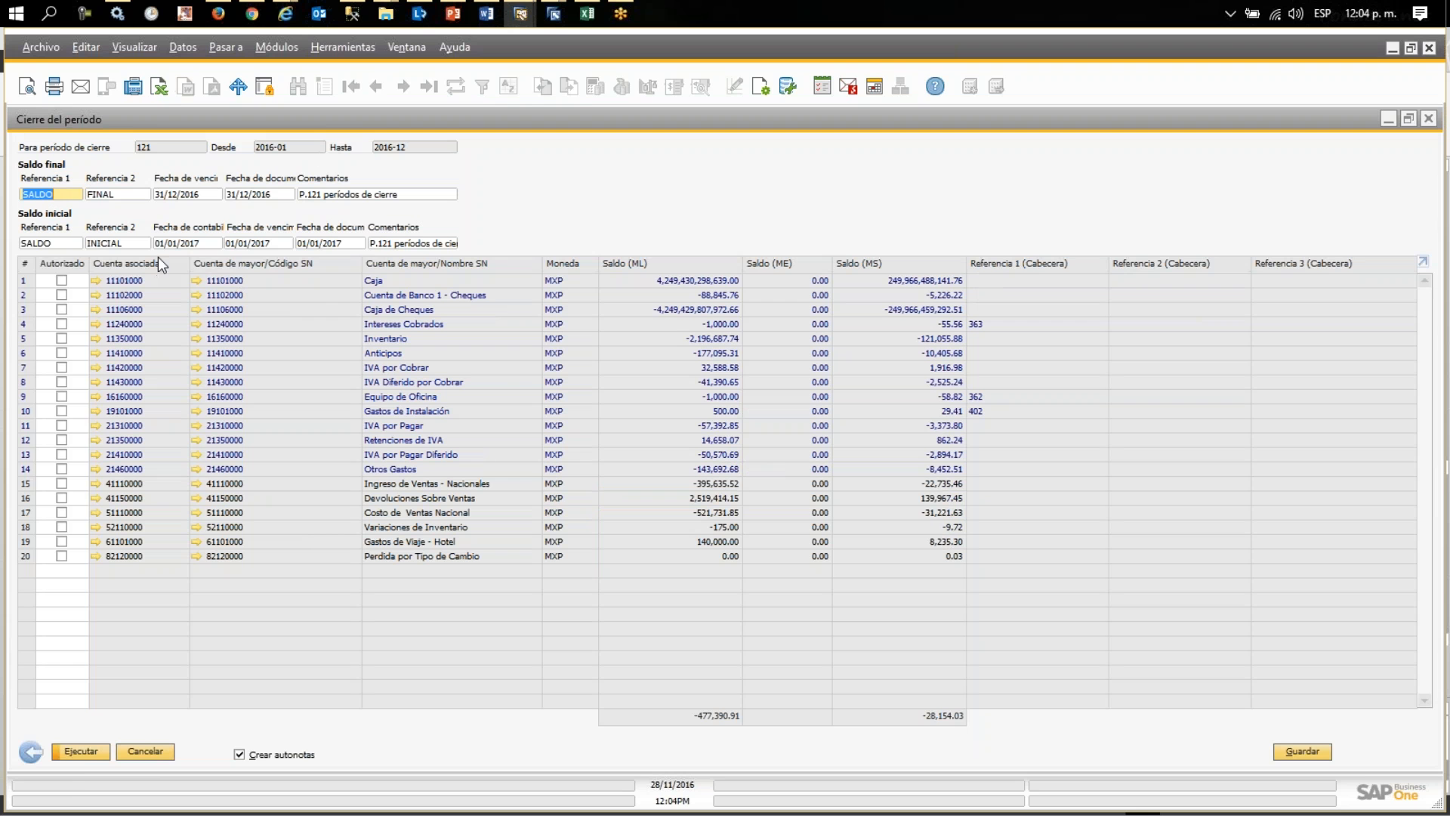
pyautogui.click(62, 280)
pyautogui.click(62, 295)
pyautogui.click(62, 309)
pyautogui.click(62, 323)
pyautogui.click(62, 338)
pyautogui.click(62, 367)
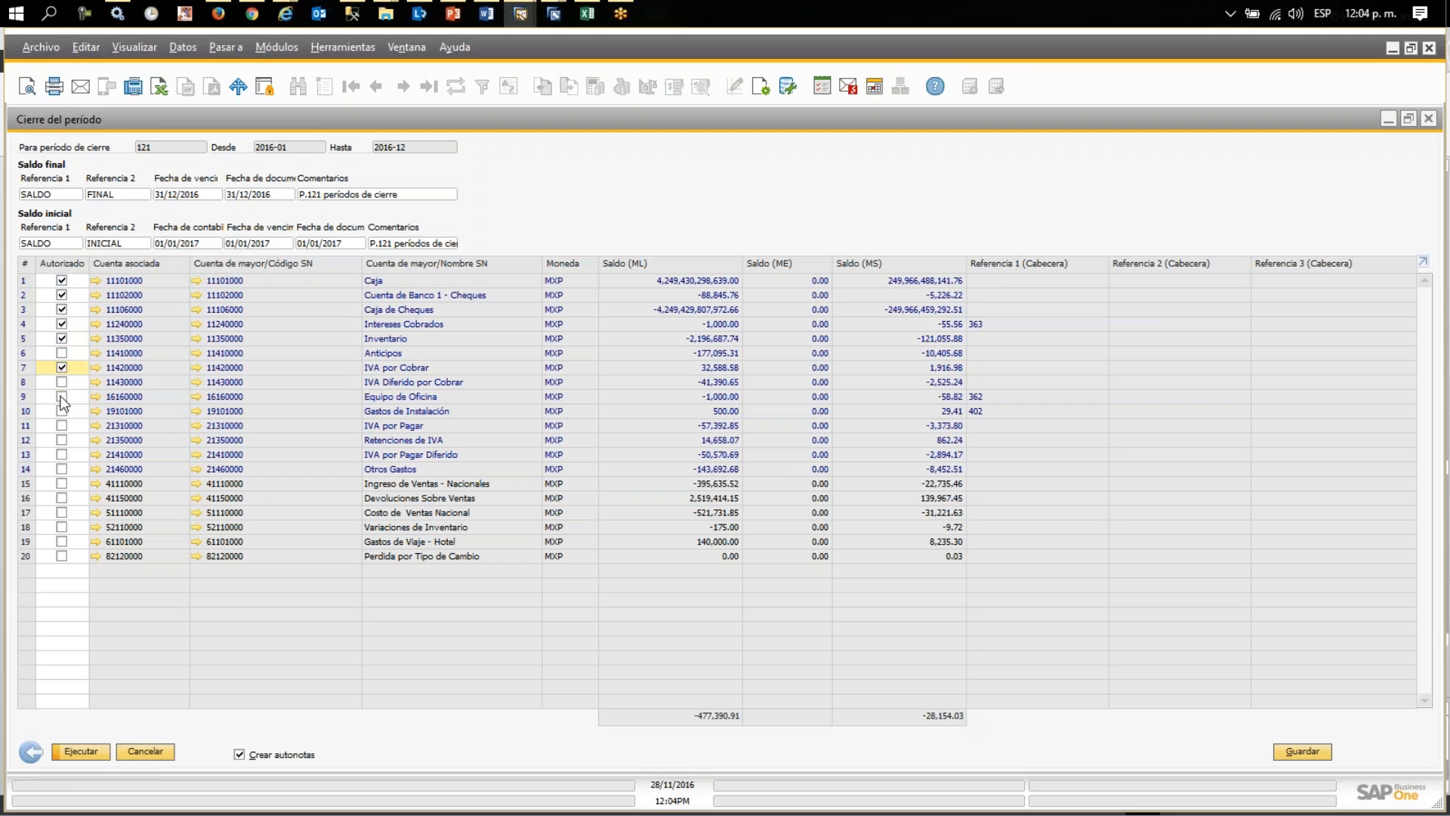
pyautogui.click(62, 396)
# - Authorize all listed accounts, remove the authorization from rows 4, 7, 13, 14 and 15, and close the list without executing it
pyautogui.doubleClick(64, 263)
pyautogui.click(62, 324)
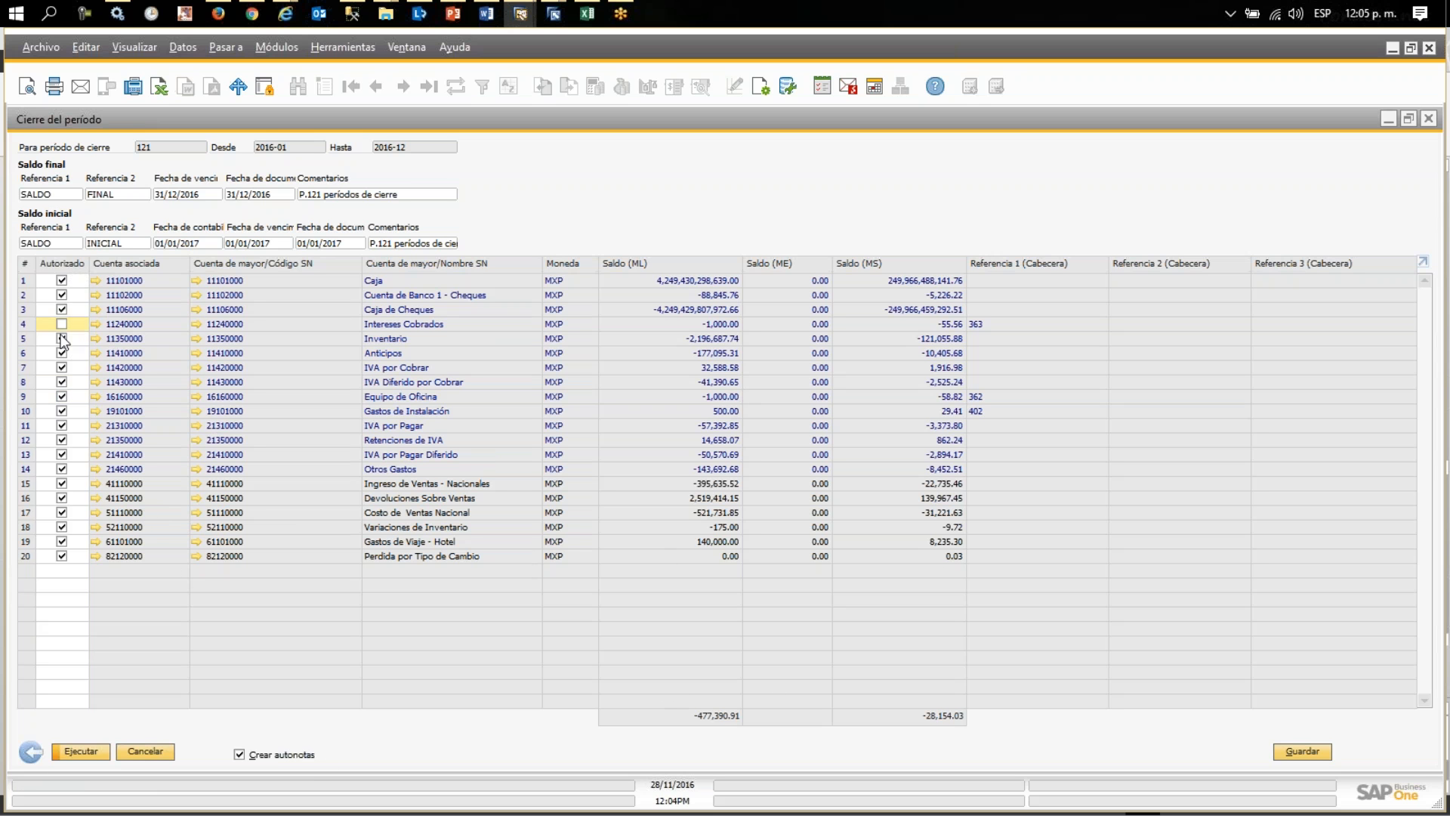
pyautogui.click(62, 367)
pyautogui.click(62, 454)
pyautogui.click(62, 468)
pyautogui.click(62, 483)
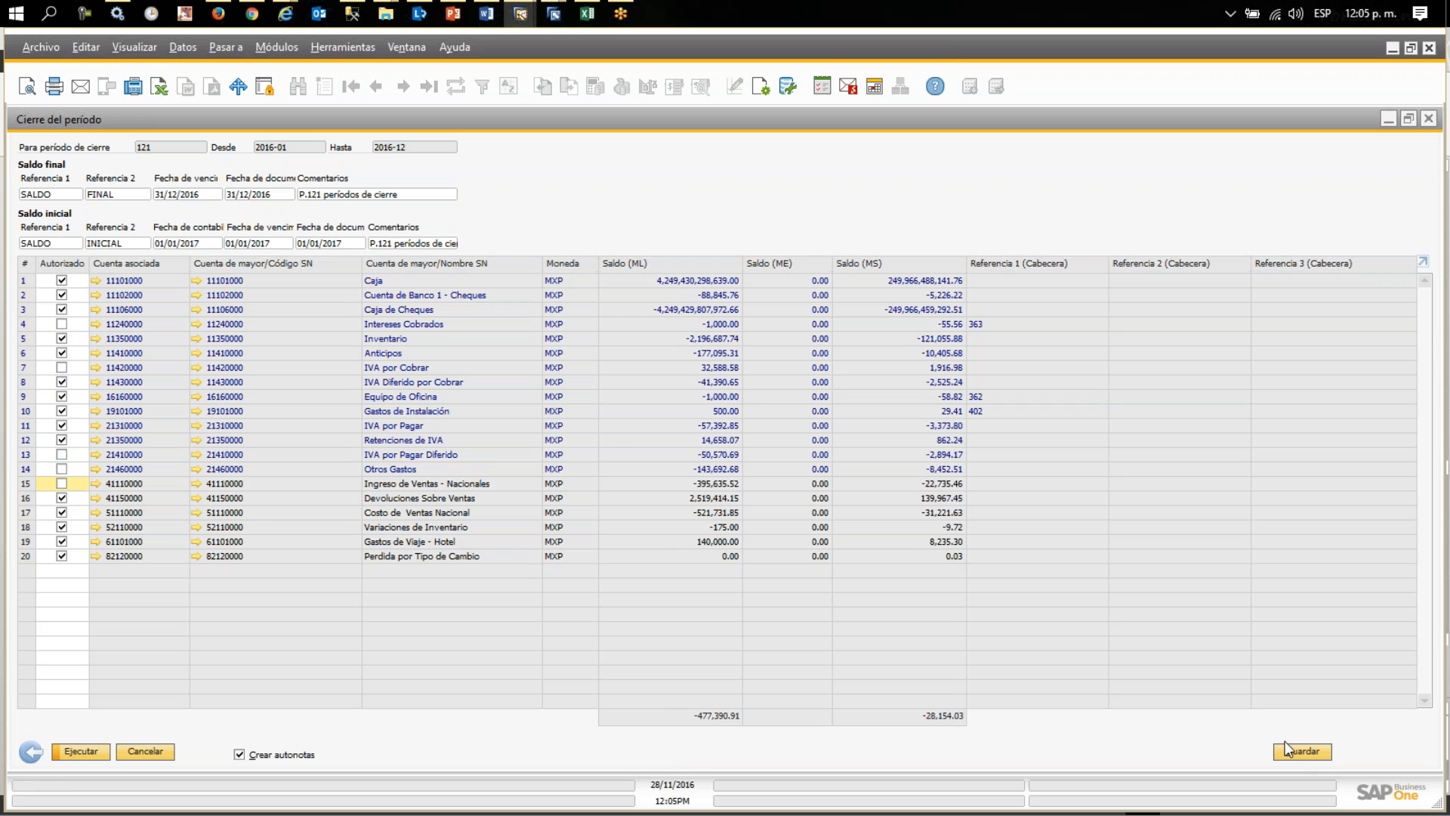
pyautogui.click(1429, 118)
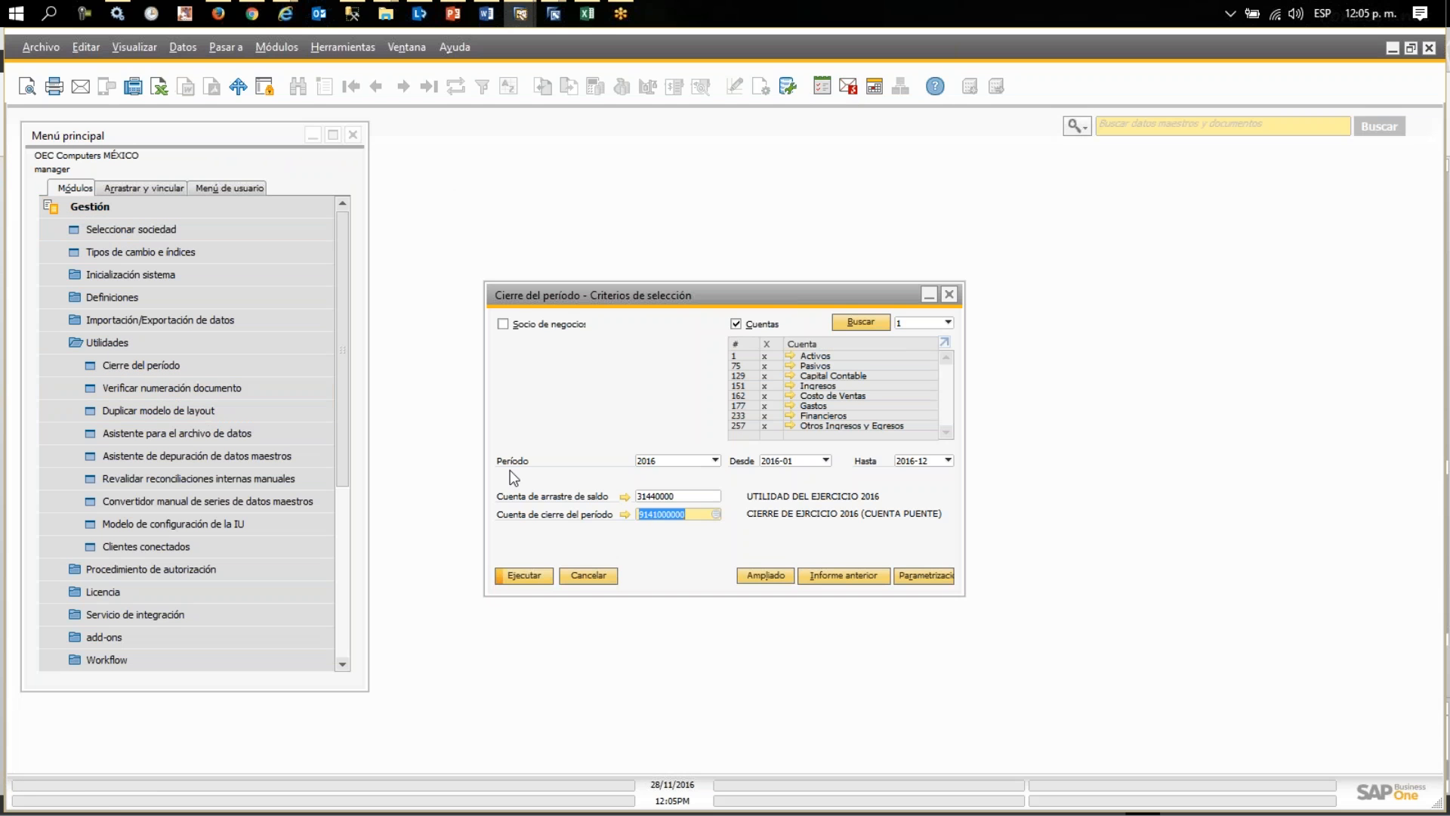
# - Regenerate the 2016 closing list, authorize all its accounts, execute the closing and close both Cierre del período windows
pyautogui.click(533, 581)
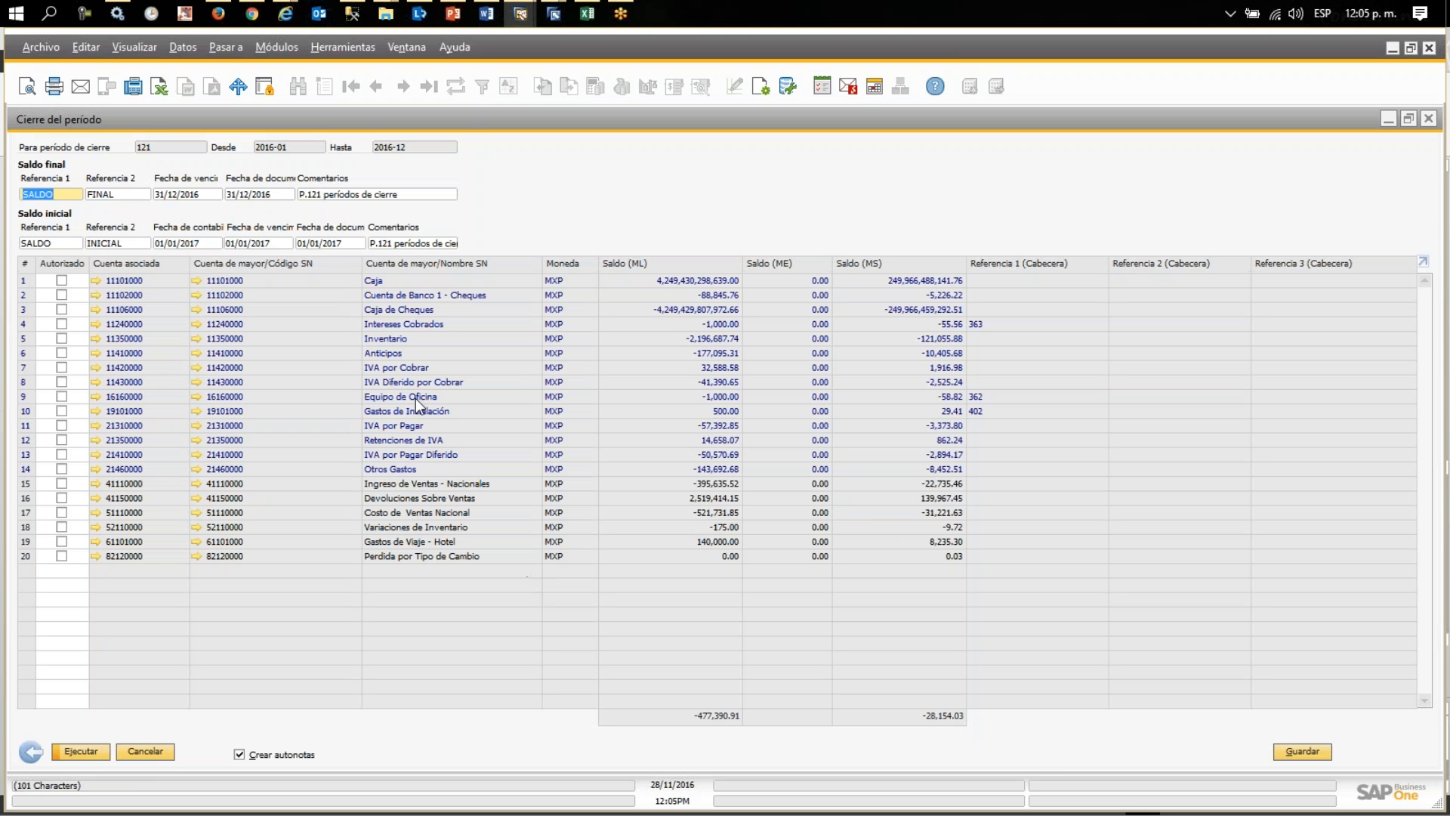
pyautogui.click(62, 309)
pyautogui.click(62, 410)
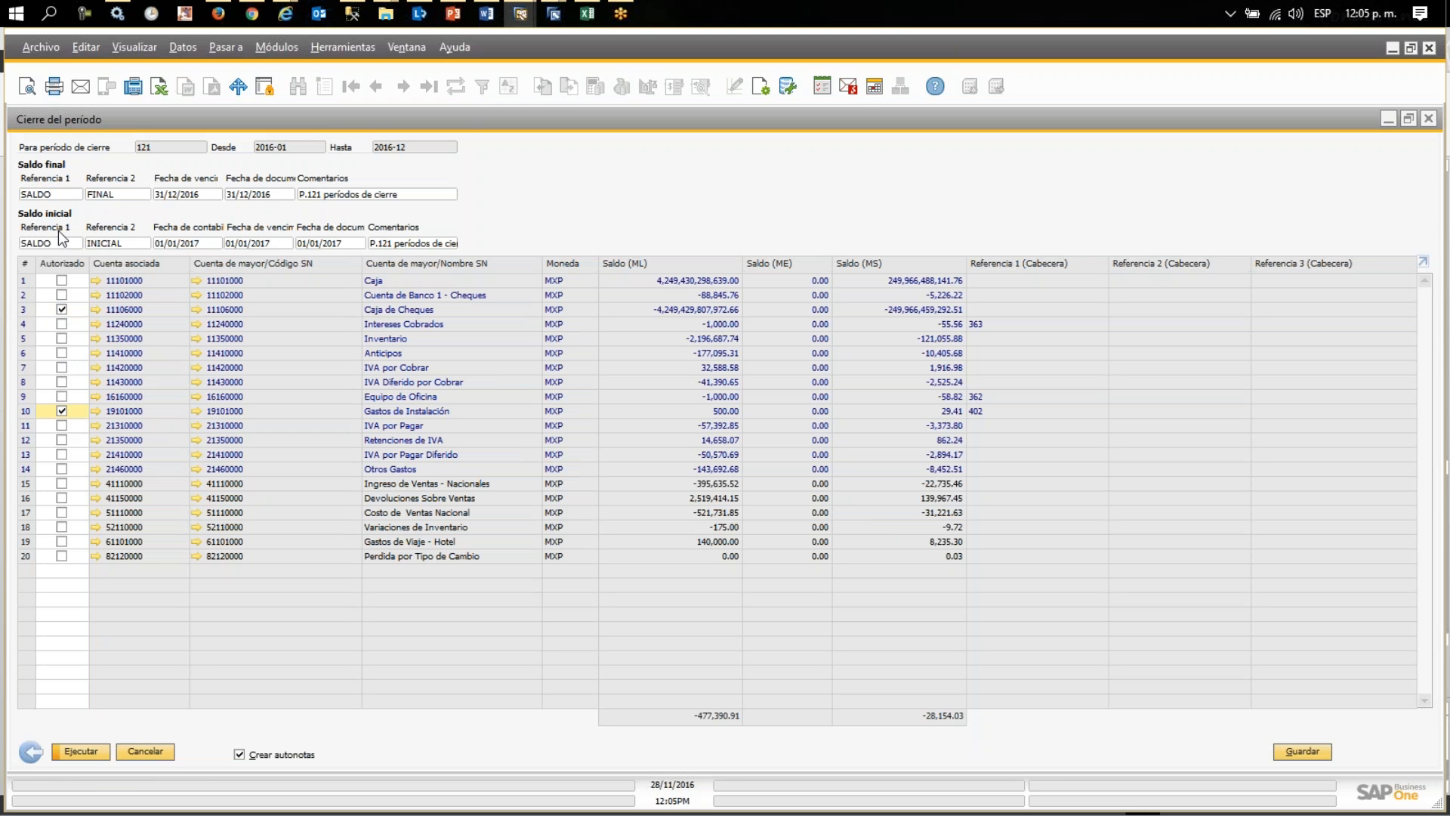
pyautogui.doubleClick(57, 261)
pyautogui.click(83, 751)
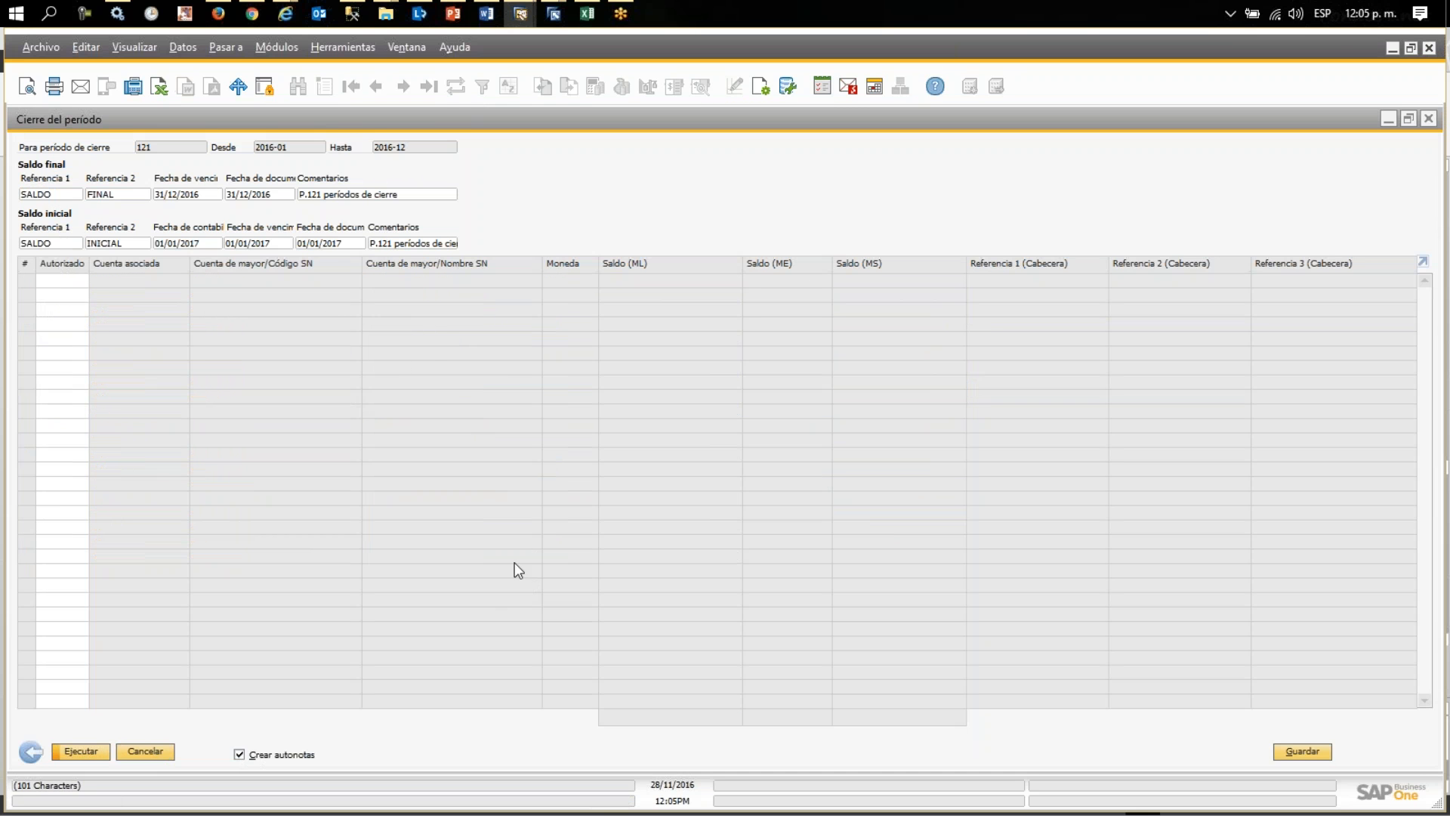
pyautogui.click(1428, 119)
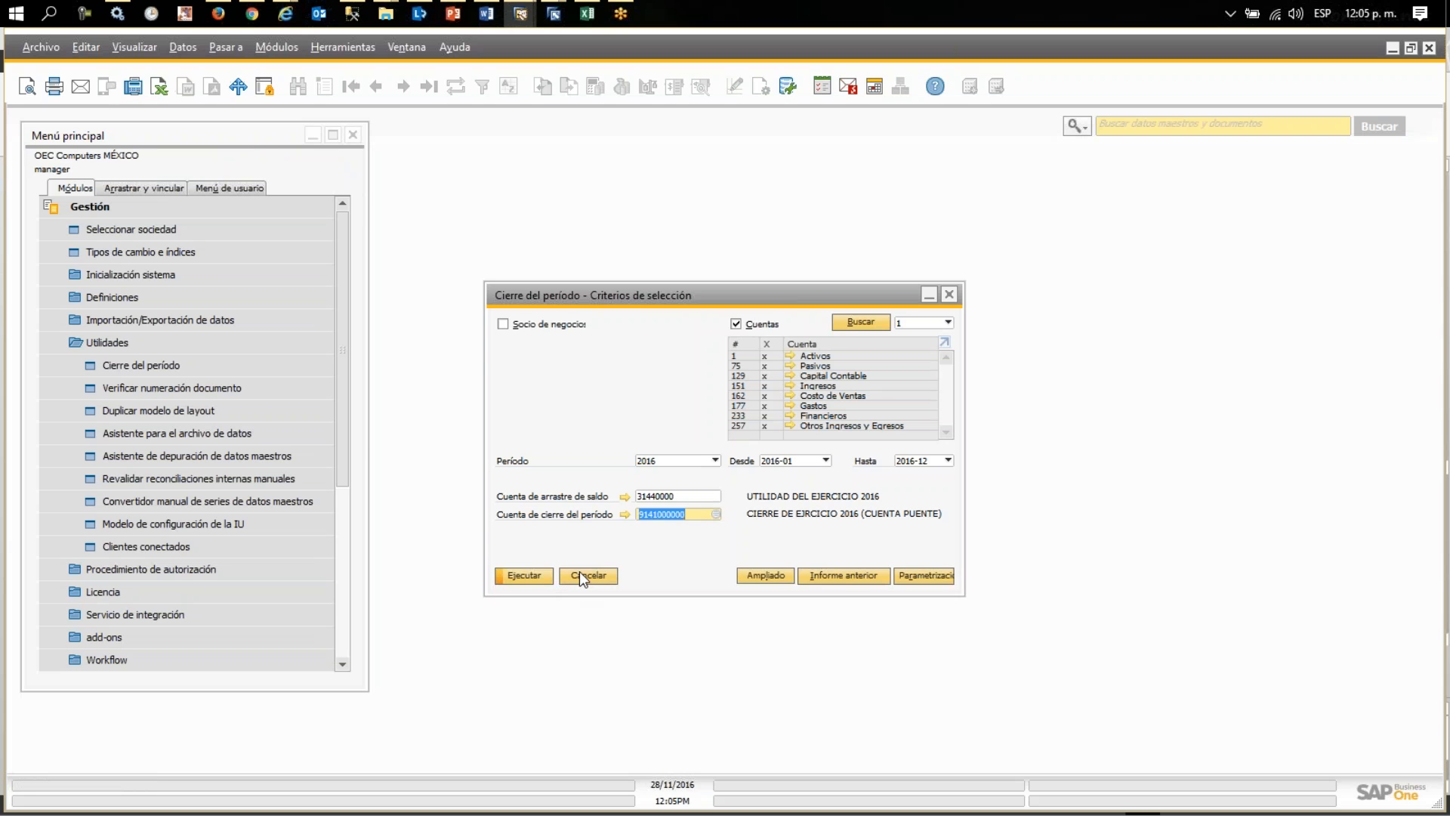
pyautogui.click(948, 293)
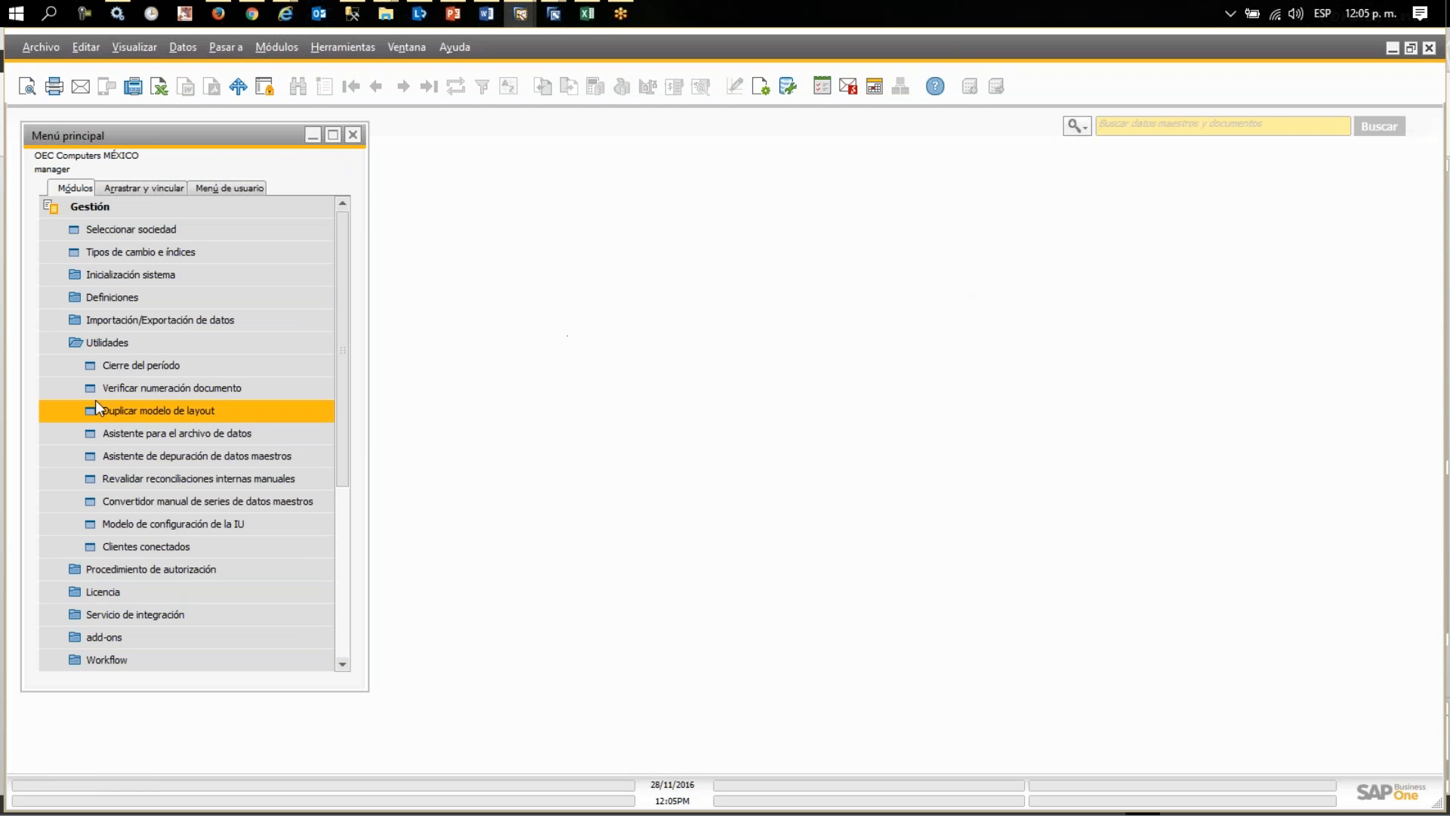
# - Collapse Utilidades and the Gestión module and expand the Finanzas module
pyautogui.click(92, 342)
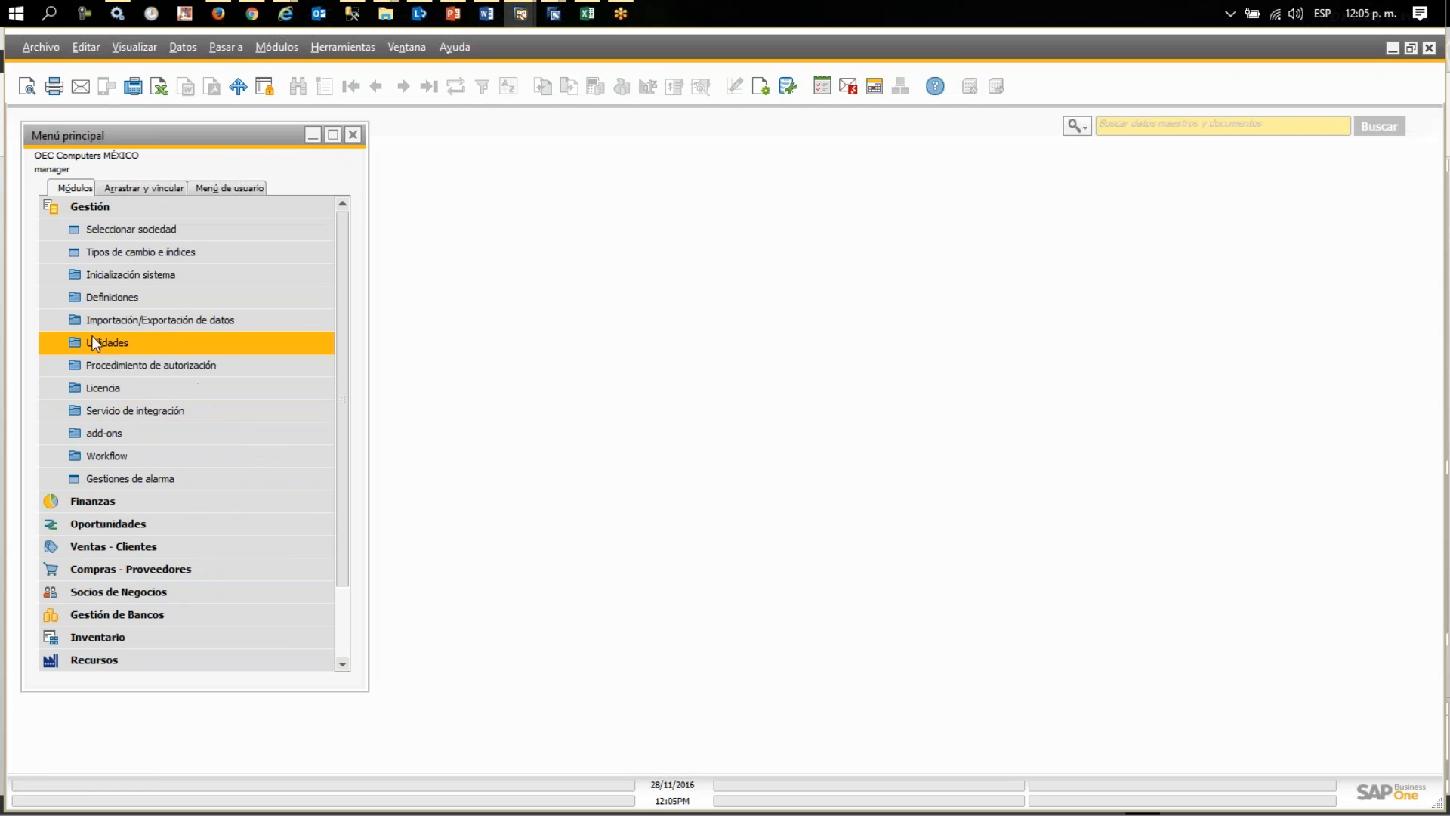
pyautogui.click(105, 211)
pyautogui.click(106, 225)
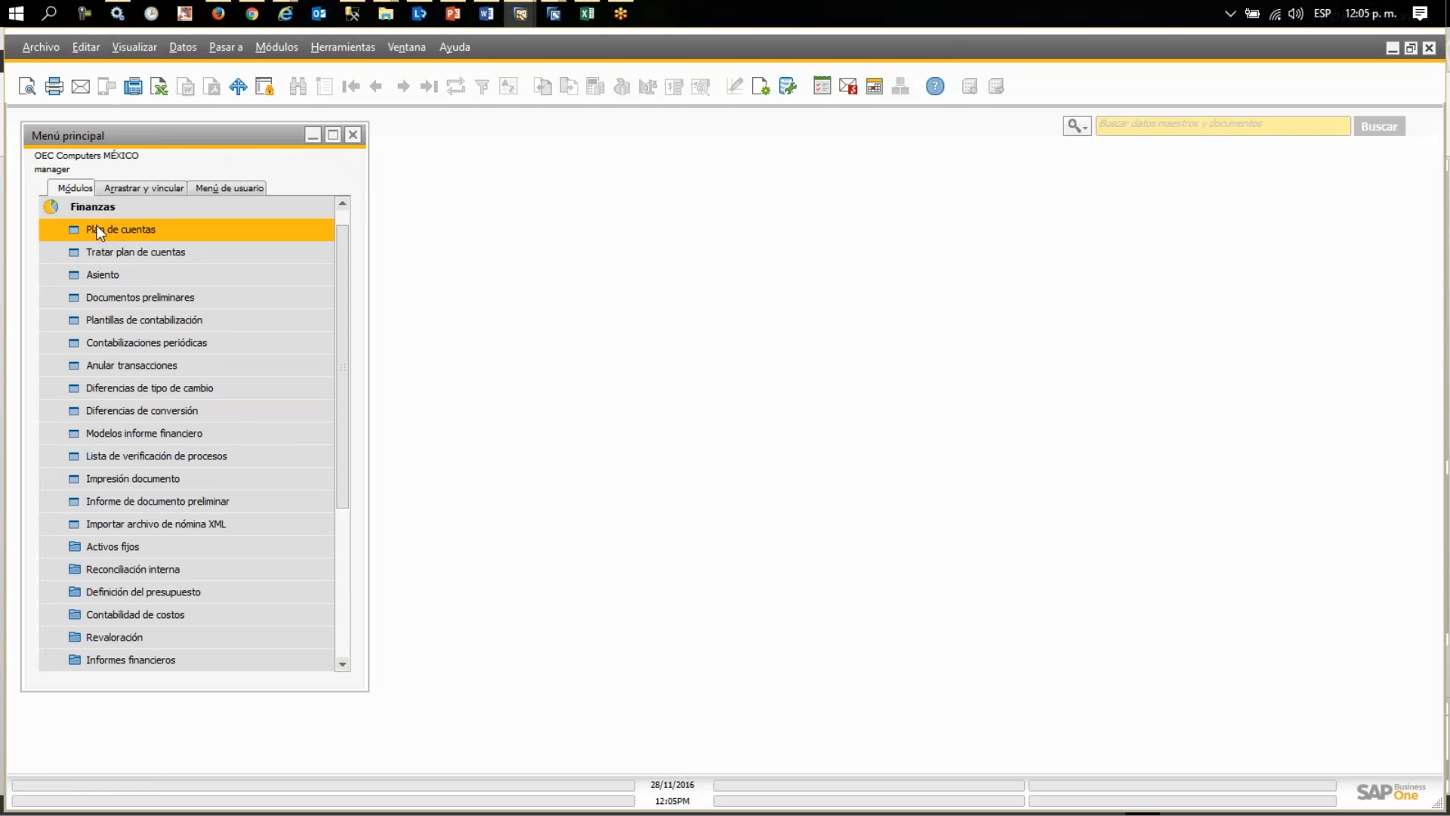
# - Open the journal entries (Asiento) and page back through the P.121 closing entries to number 1990, examining their accounts and amounts
pyautogui.click(120, 274)
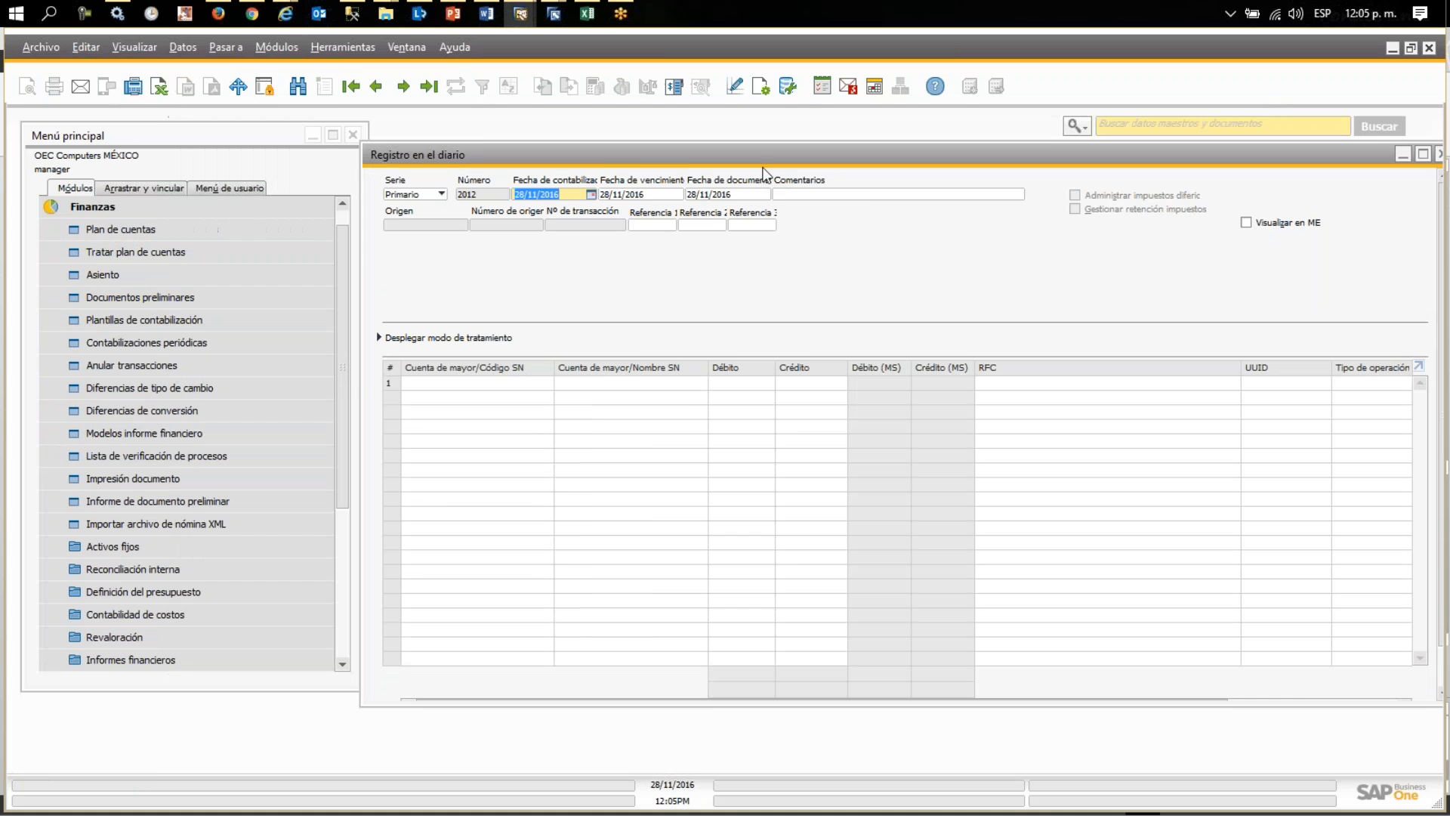
pyautogui.click(376, 86)
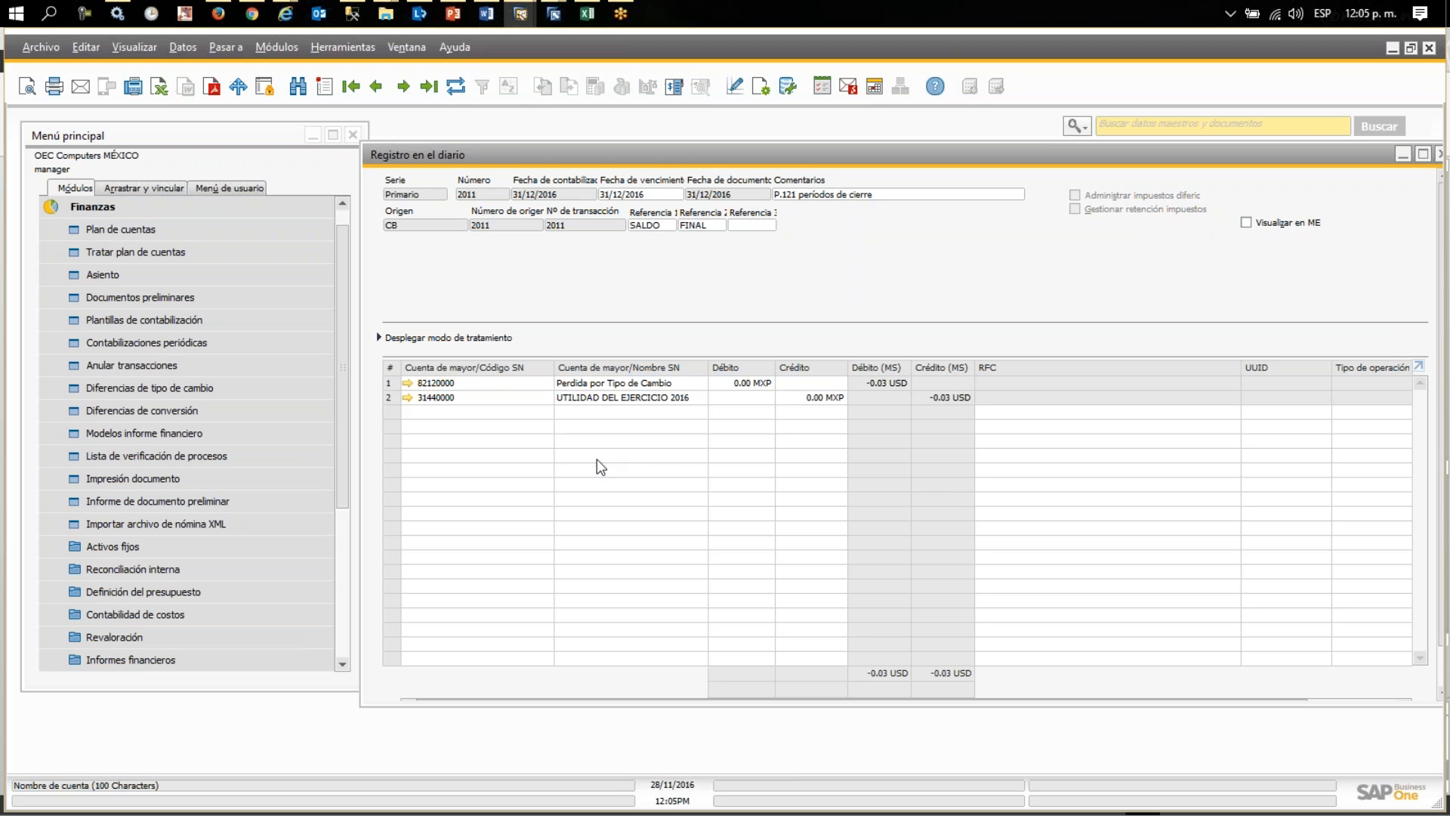
pyautogui.click(376, 86)
pyautogui.click(377, 86)
pyautogui.click(377, 86)
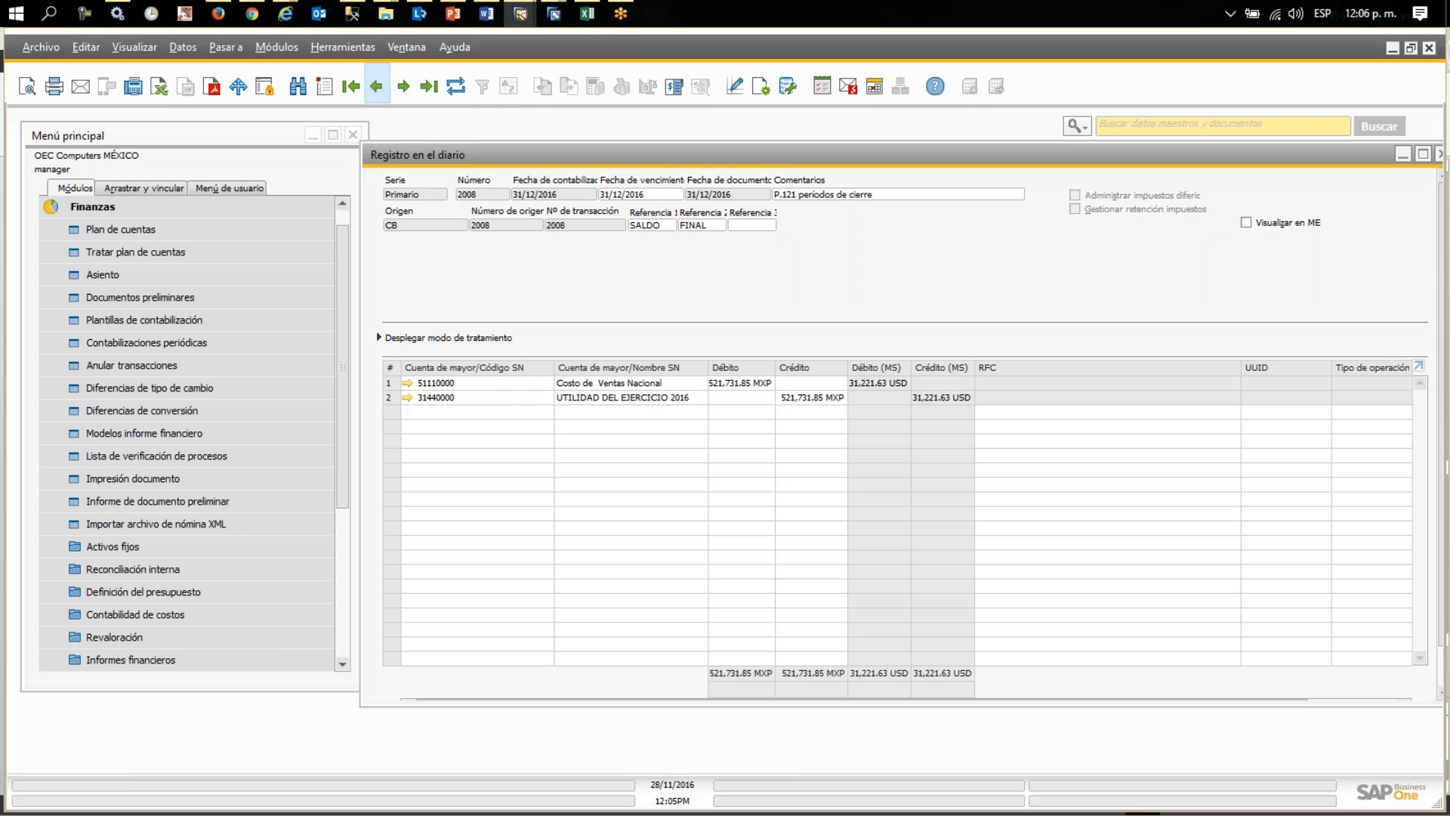
pyautogui.click(377, 86)
pyautogui.click(377, 86)
pyautogui.click(377, 86)
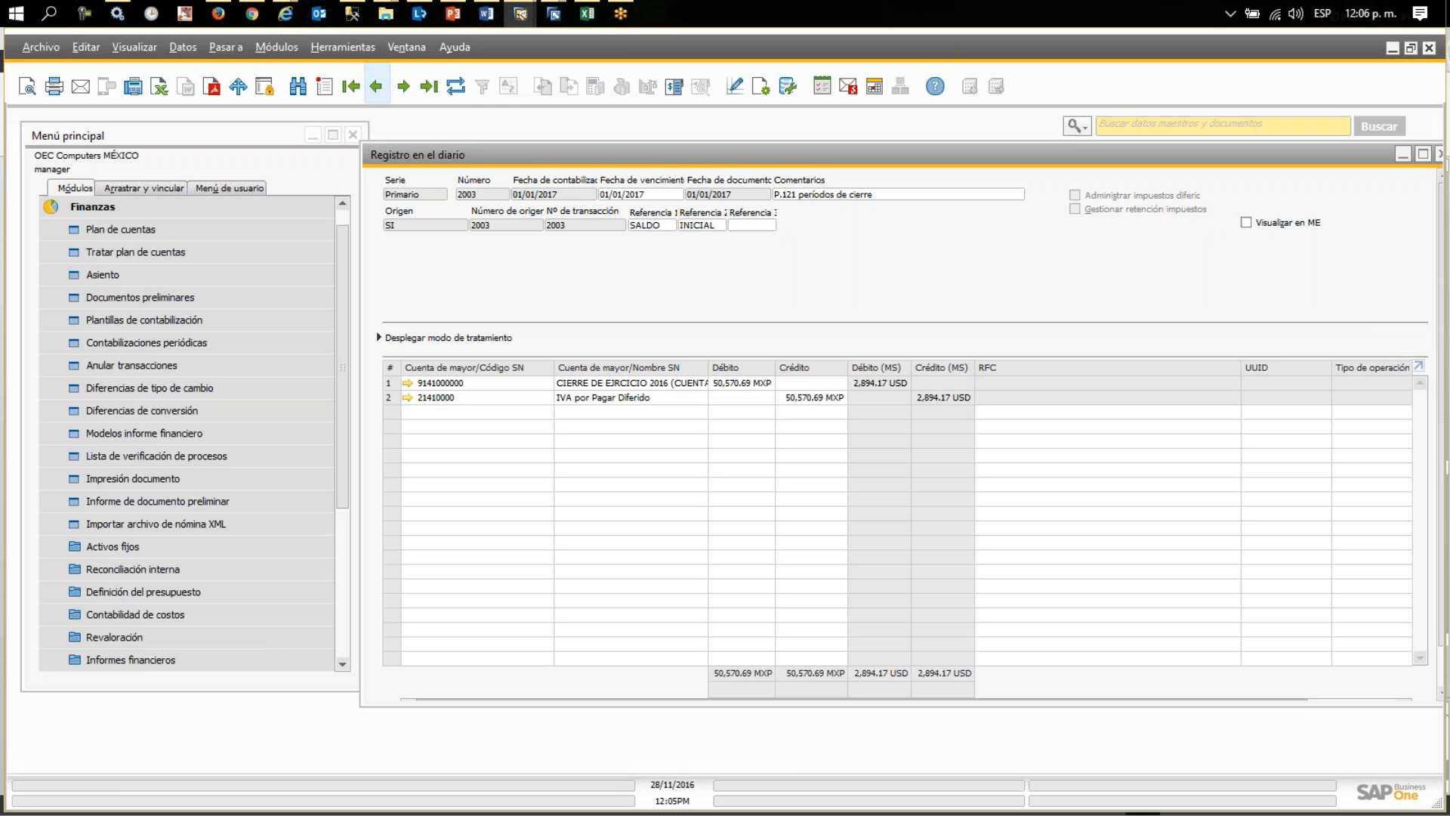
pyautogui.click(377, 86)
pyautogui.click(377, 87)
pyautogui.click(377, 86)
pyautogui.click(377, 87)
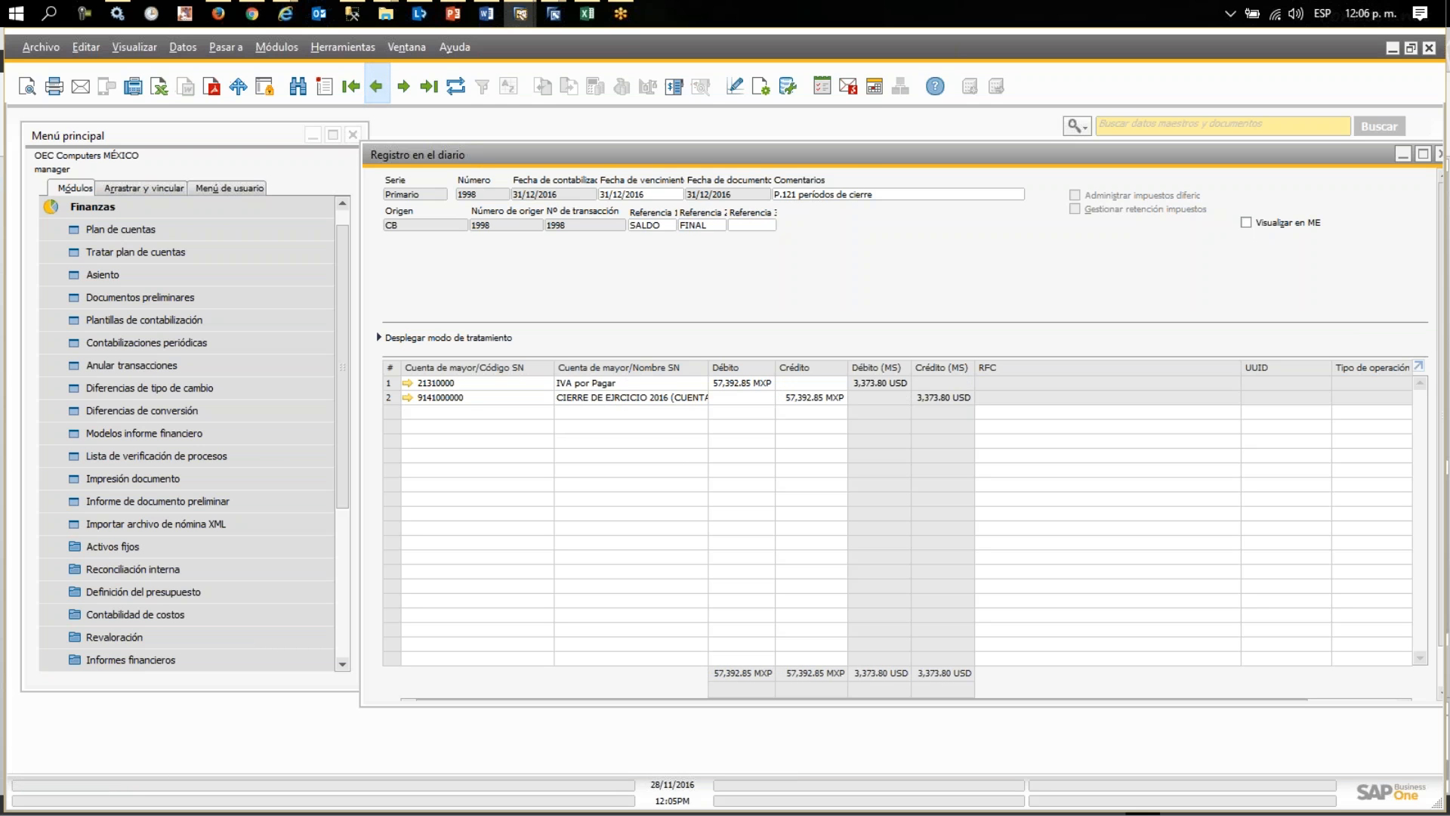
pyautogui.click(377, 86)
pyautogui.click(377, 86)
pyautogui.click(376, 86)
pyautogui.click(377, 86)
pyautogui.click(376, 86)
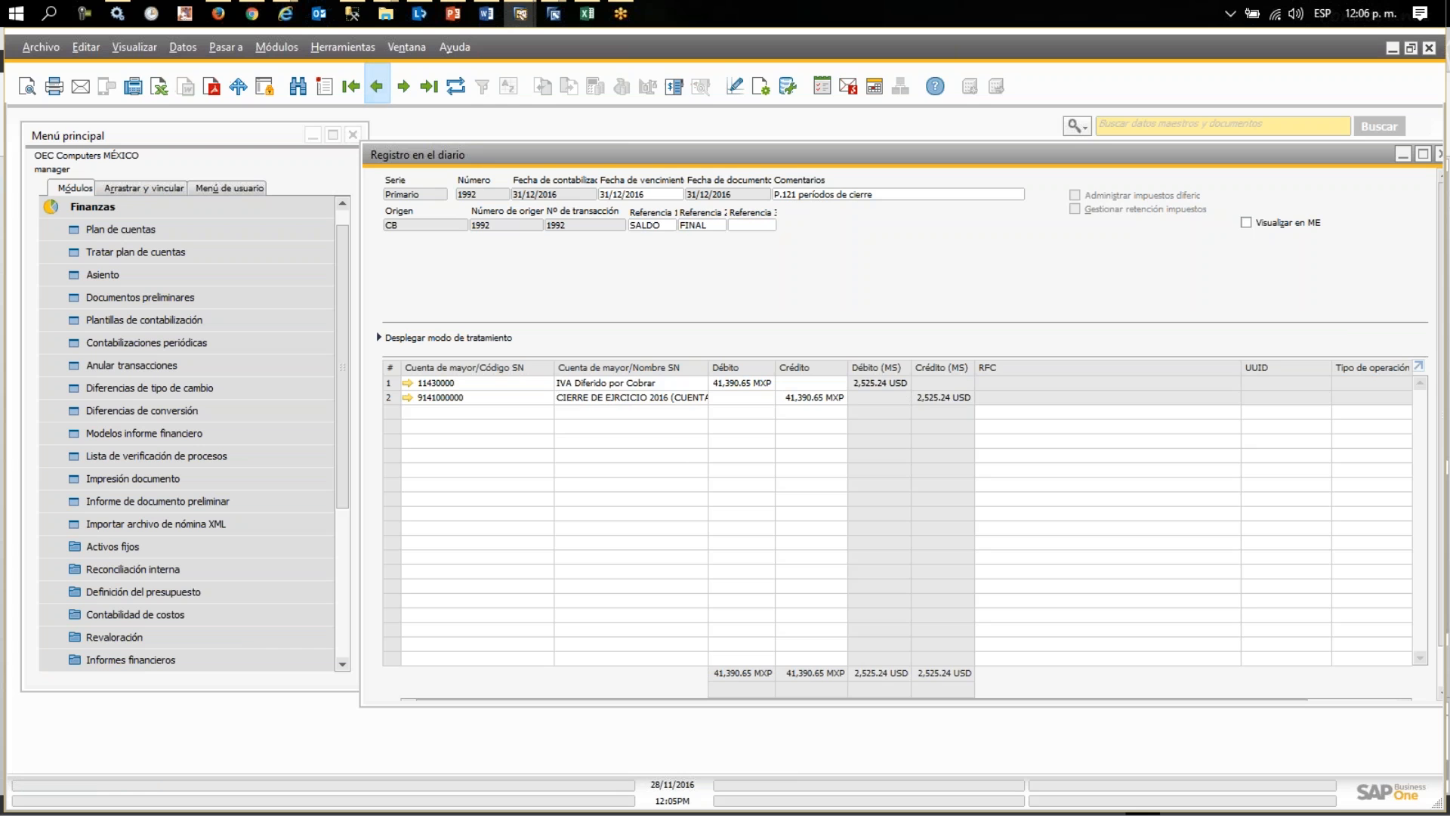
pyautogui.click(377, 86)
pyautogui.click(377, 86)
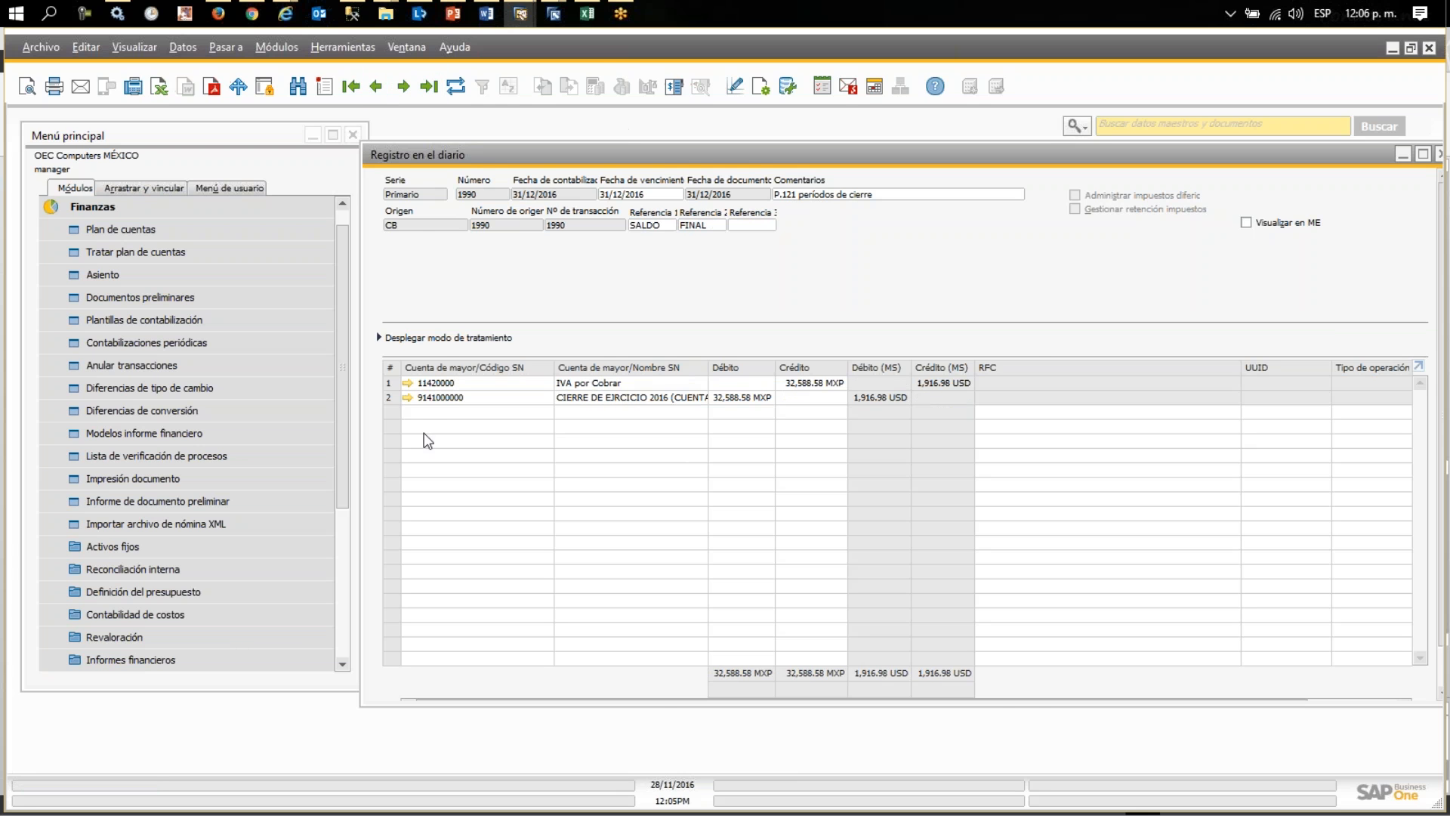
pyautogui.click(410, 398)
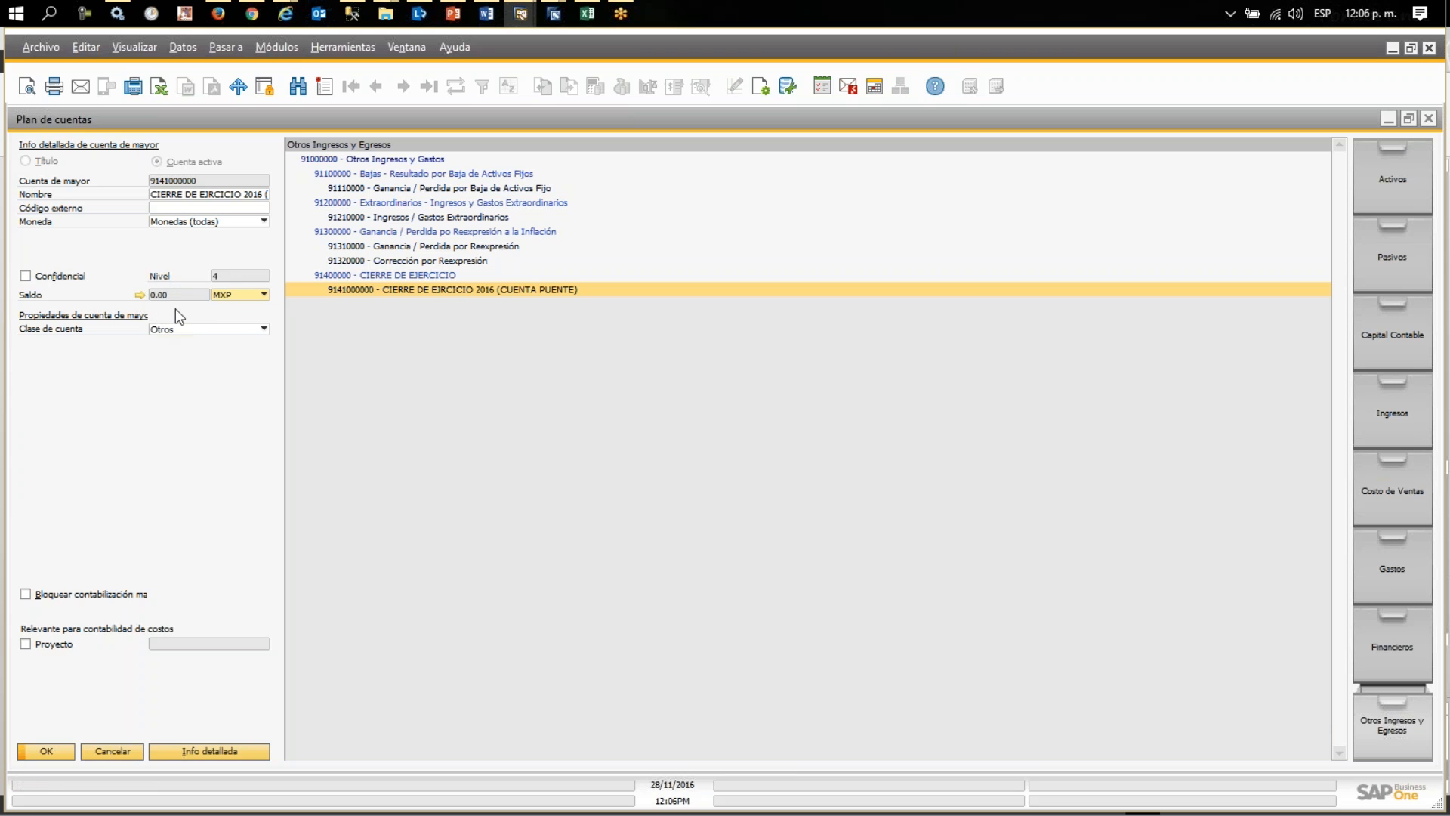
pyautogui.click(139, 295)
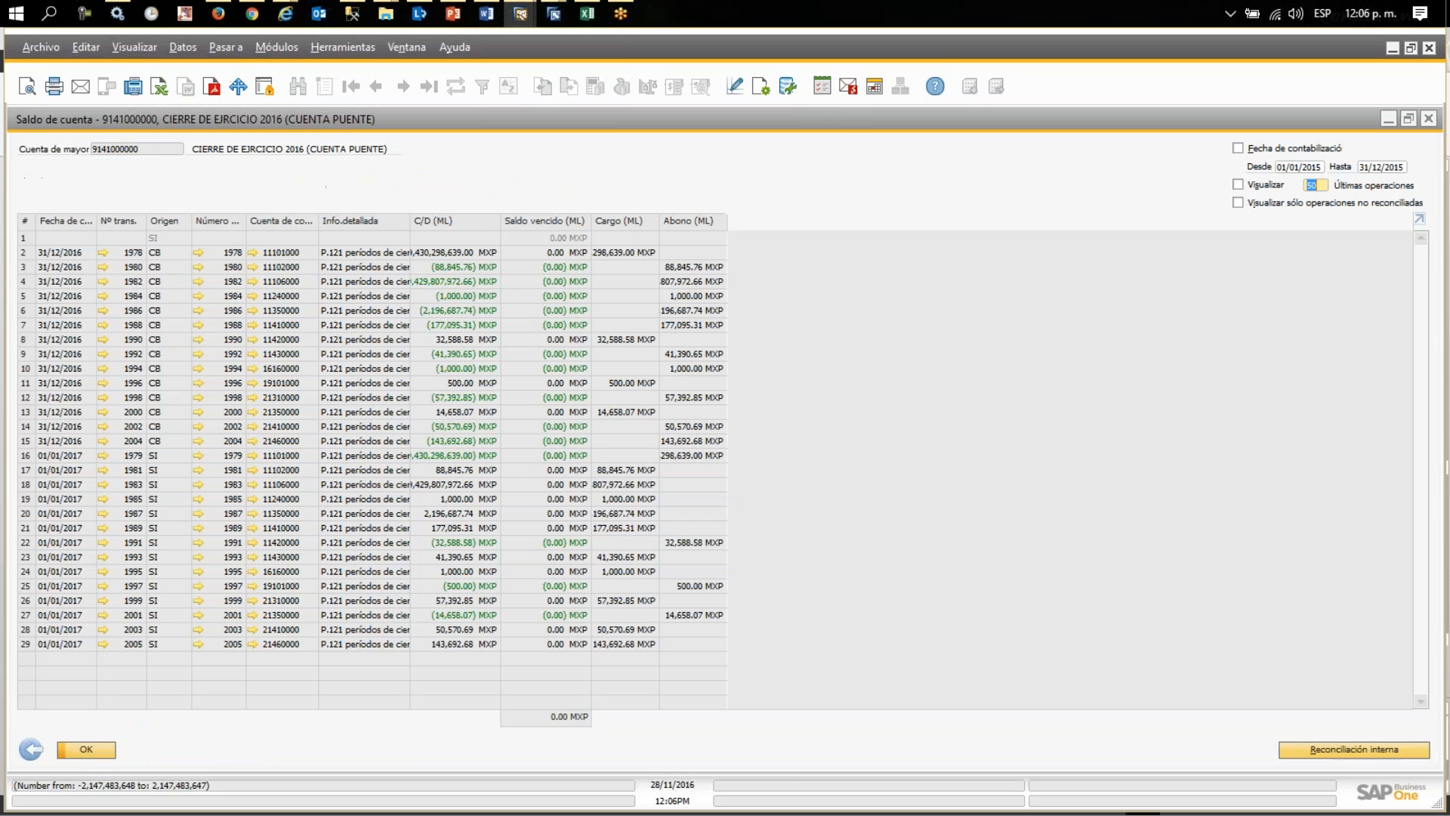
pyautogui.click(1428, 120)
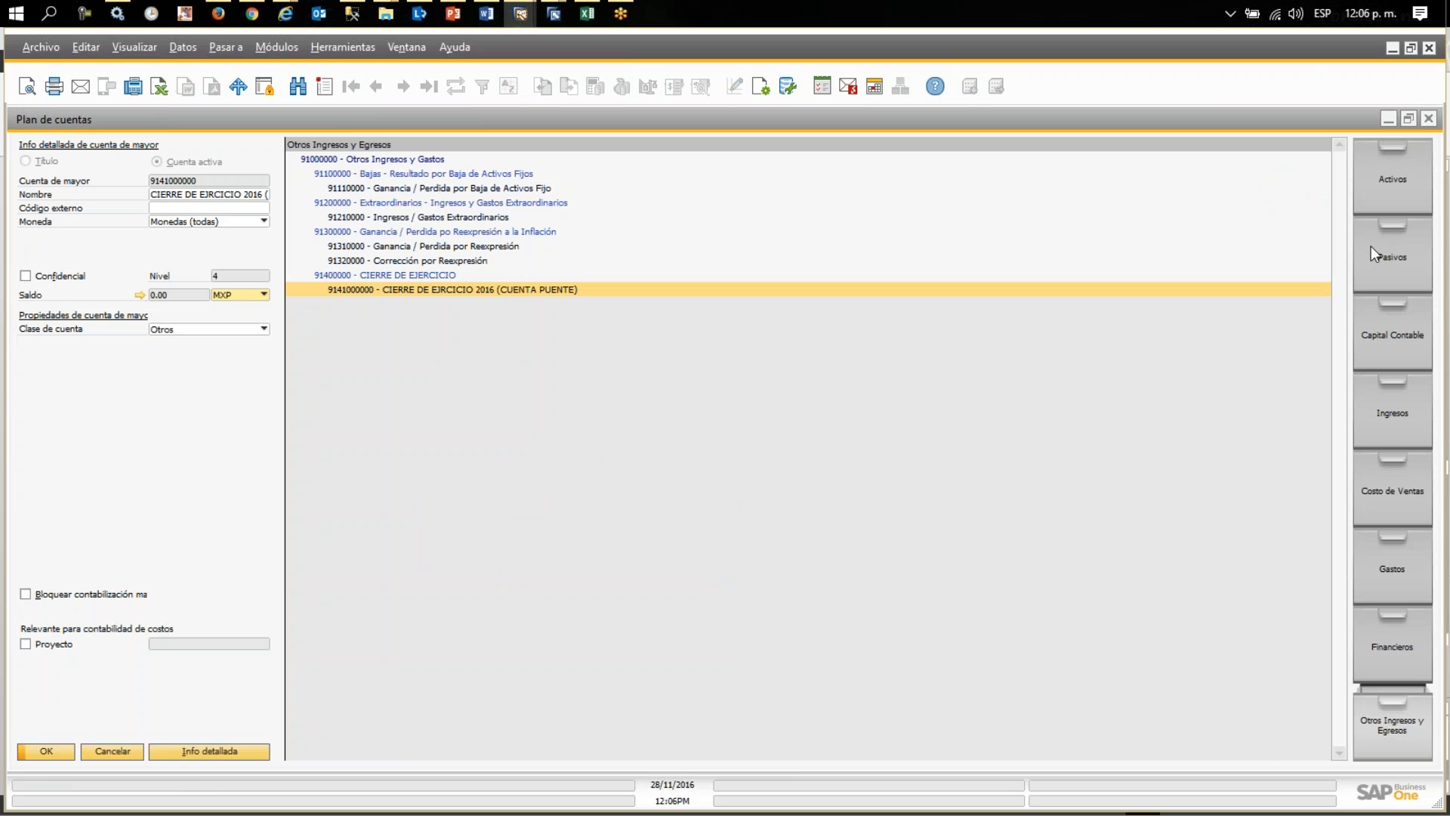
# - Under Capital Contable, open the balance detail of UTILIDAD DEL EJERCICIO 2016, review its closing lines, and close the detail
pyautogui.click(1401, 302)
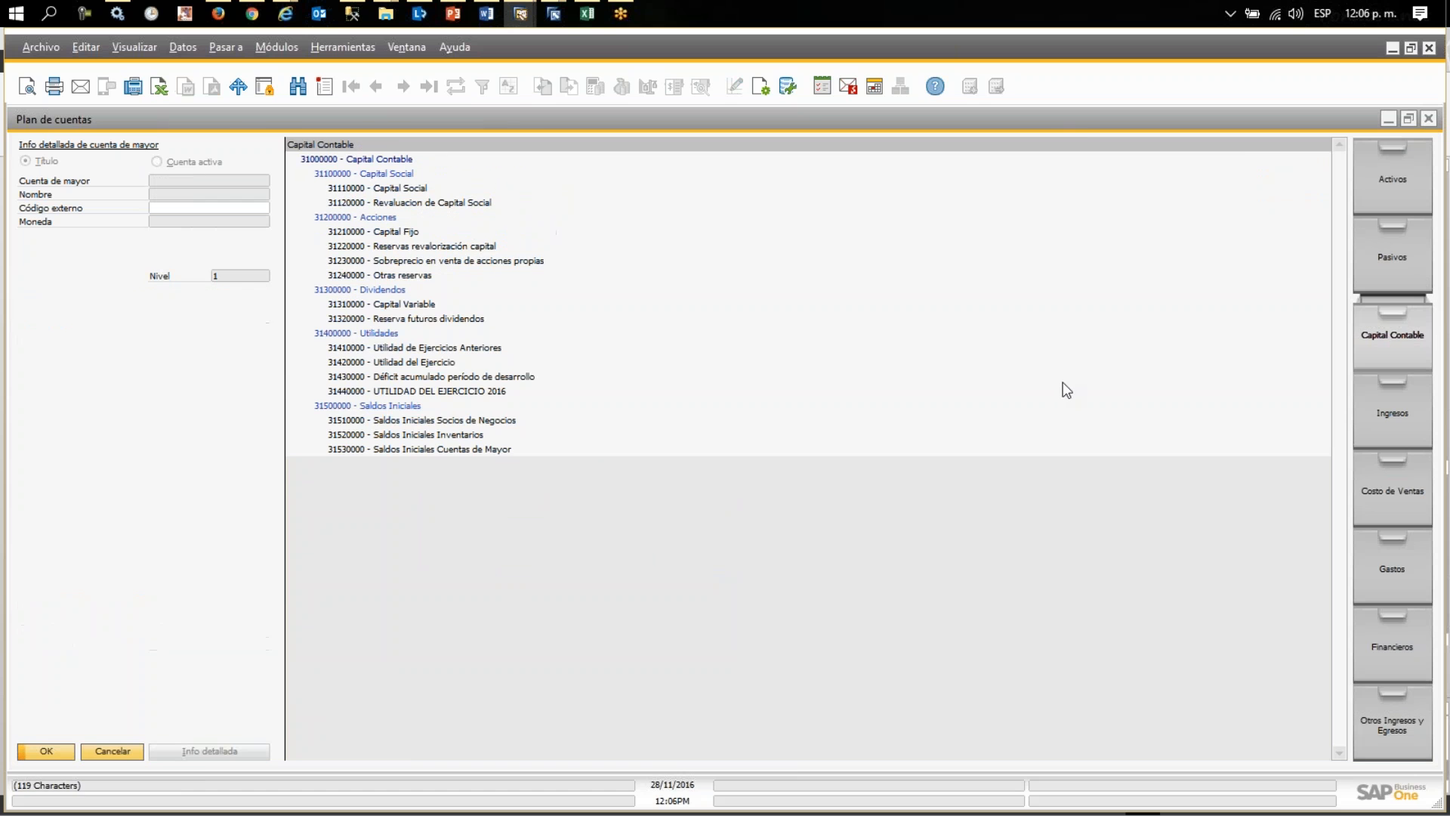
pyautogui.click(345, 391)
pyautogui.click(141, 295)
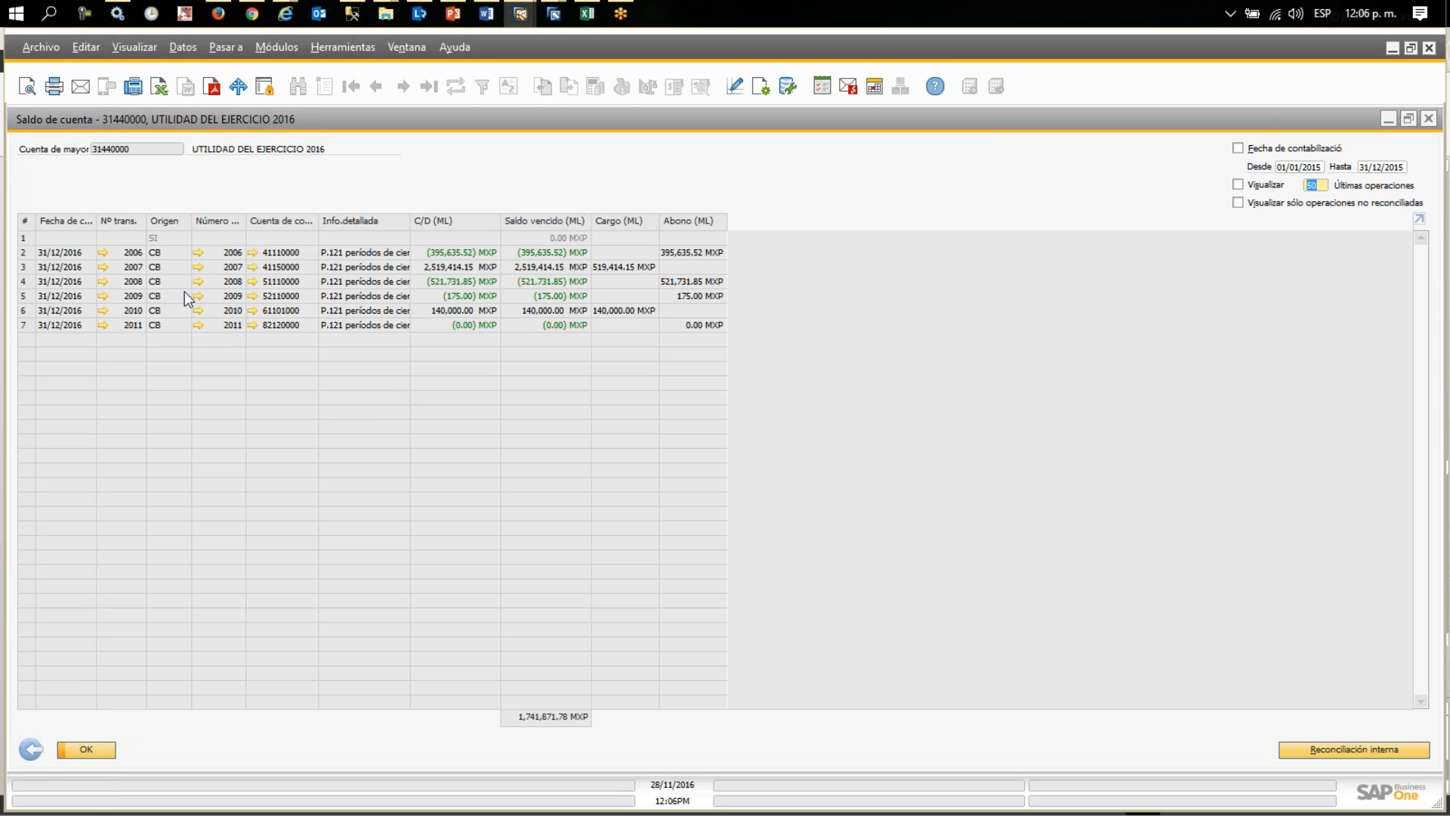
pyautogui.click(158, 255)
pyautogui.click(157, 269)
pyautogui.click(166, 296)
pyautogui.click(169, 327)
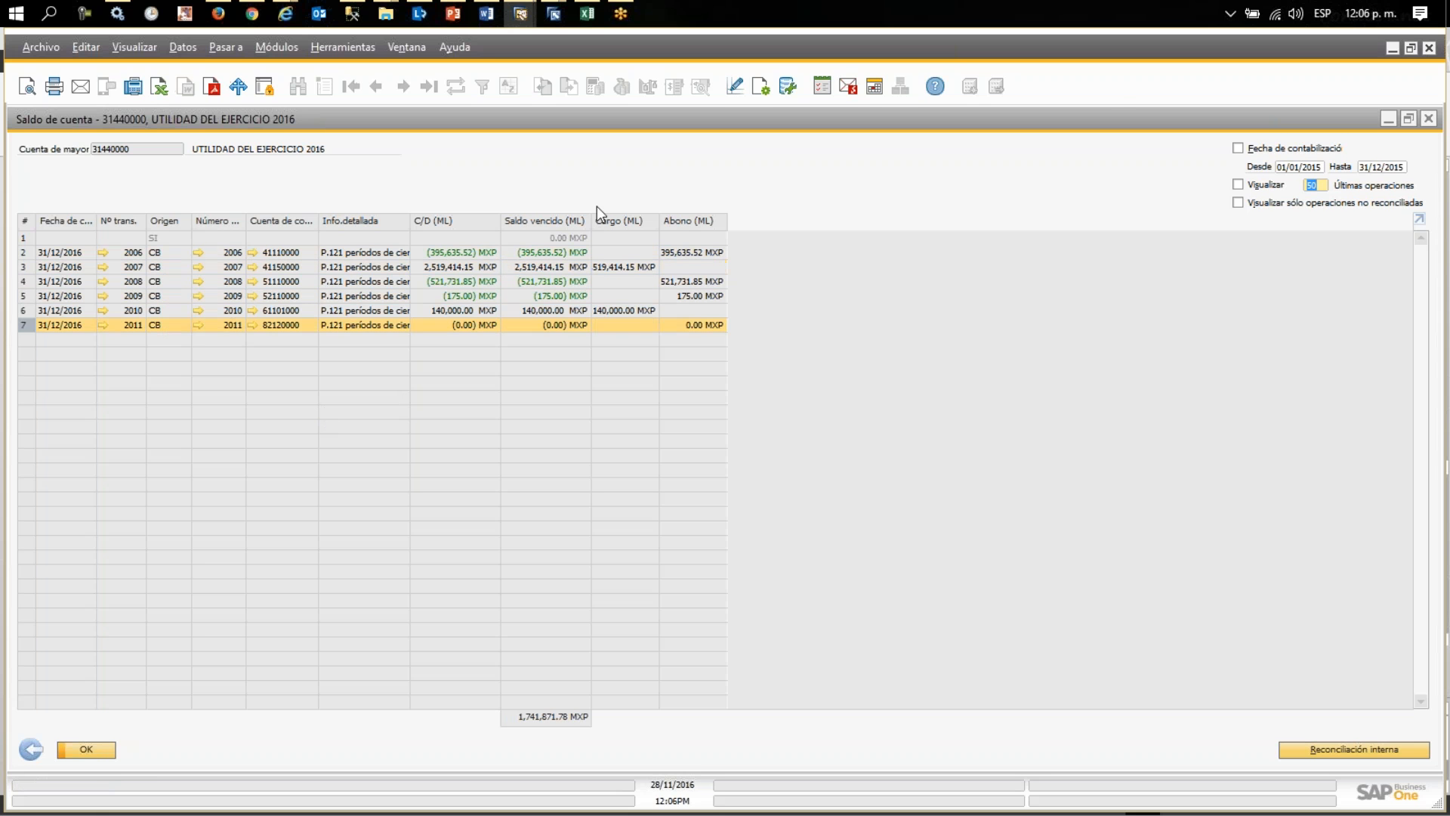
pyautogui.click(1428, 118)
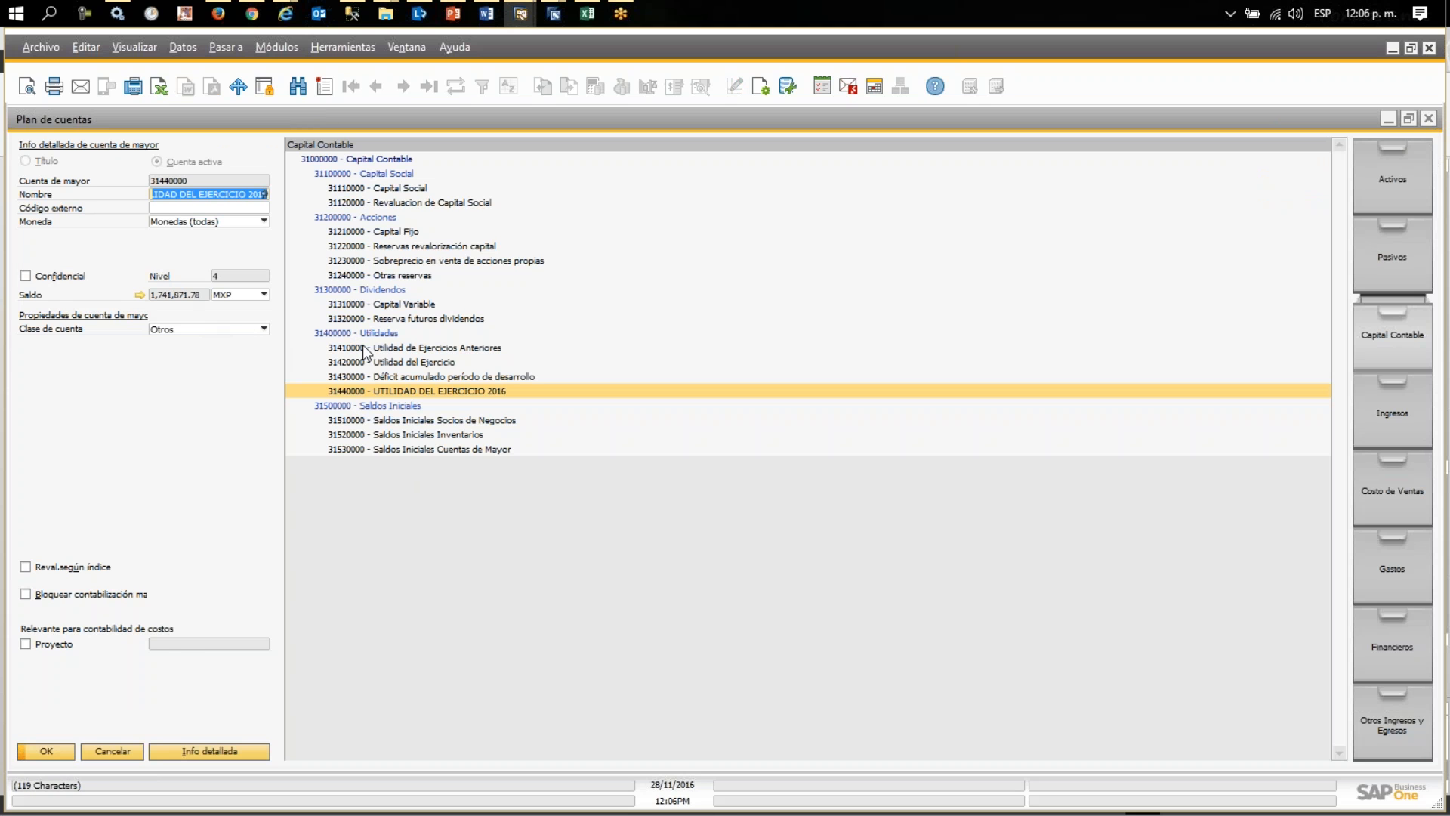
# - Reopen the balance detail of UTILIDAD DEL EJERCICIO 2016, examine transaction 2009, and close all document windows while keeping SAP Business One running
pyautogui.click(141, 294)
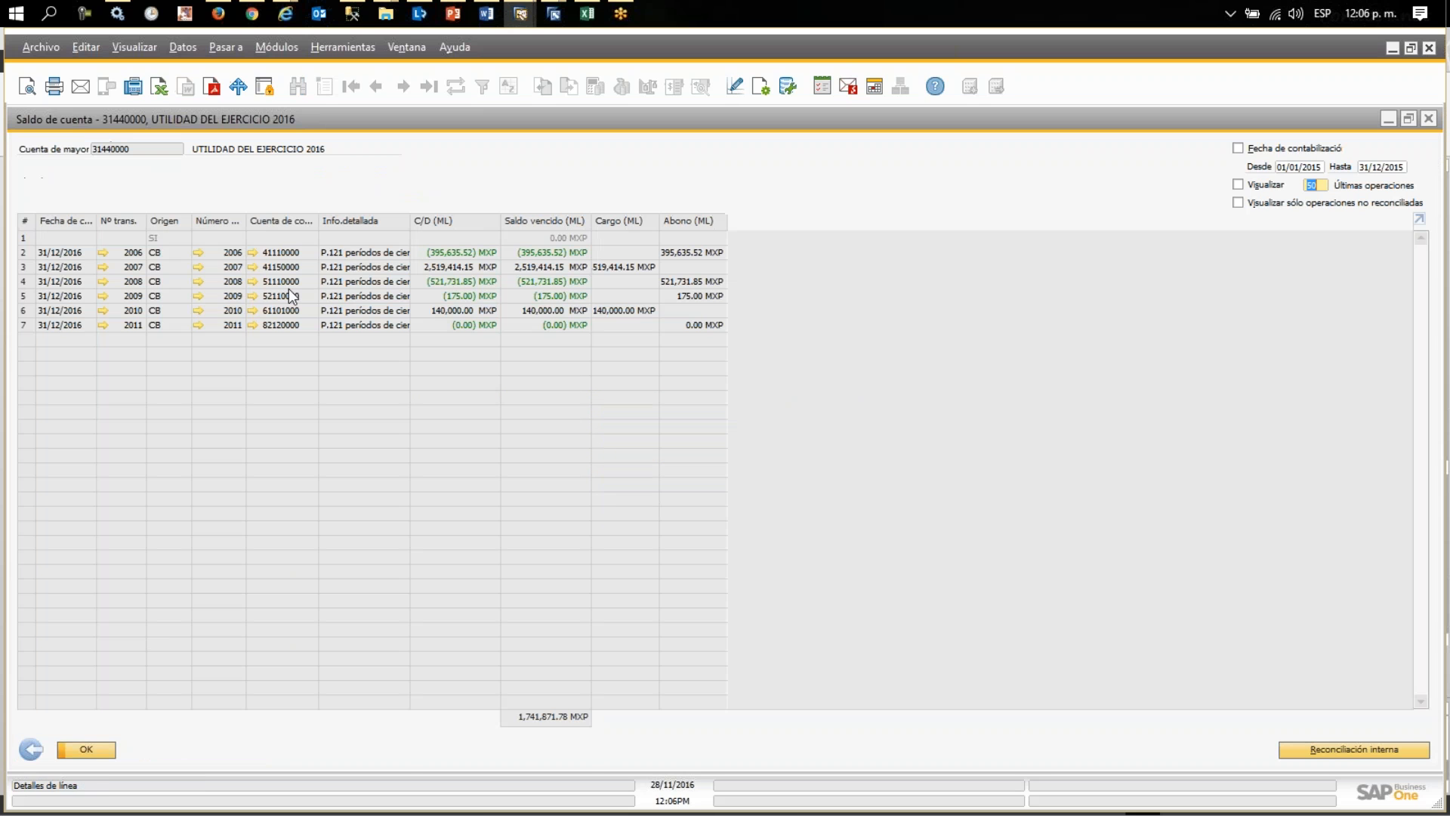
pyautogui.click(102, 295)
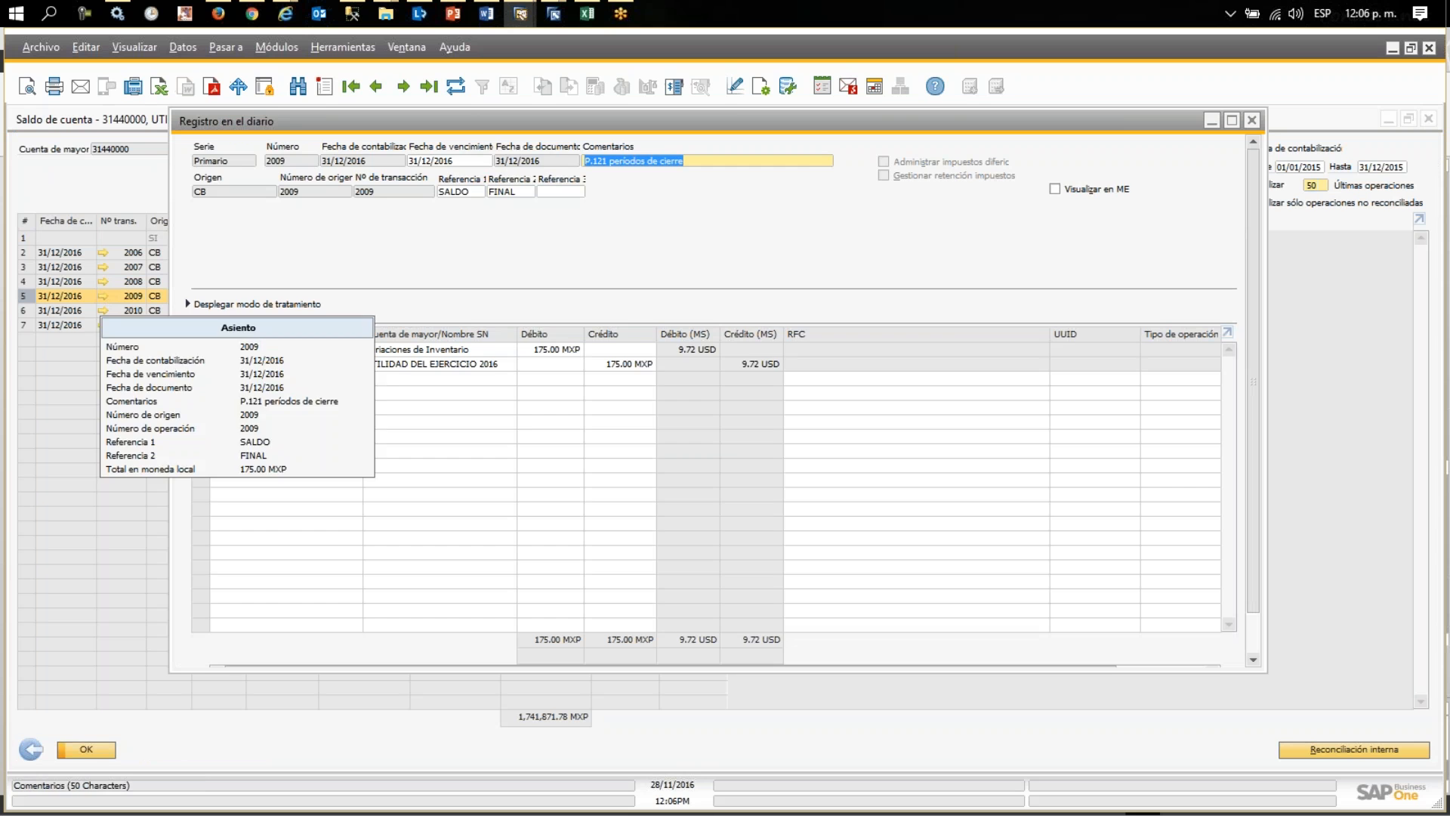
pyautogui.click(1250, 120)
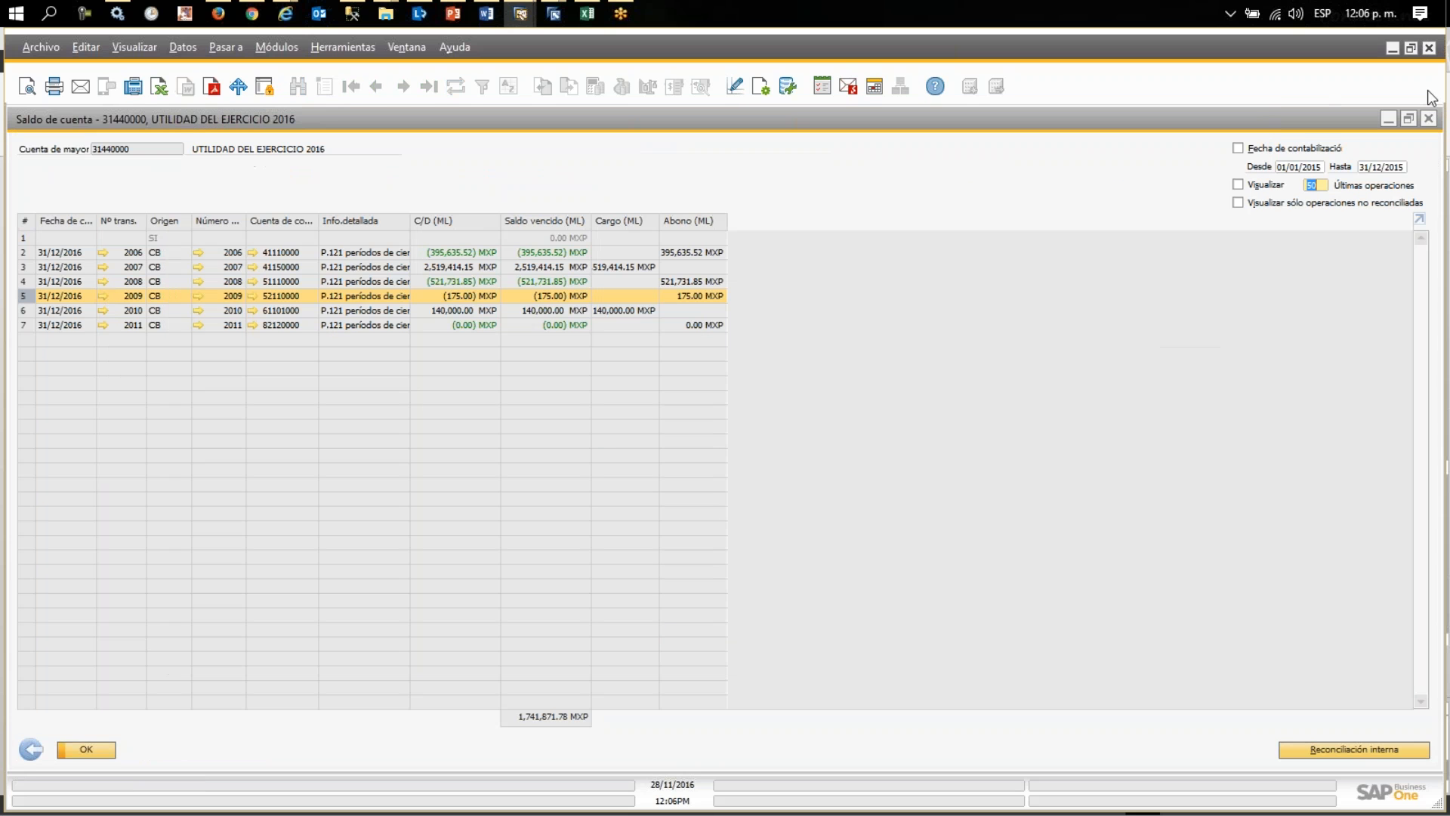
pyautogui.click(1428, 118)
pyautogui.click(1428, 118)
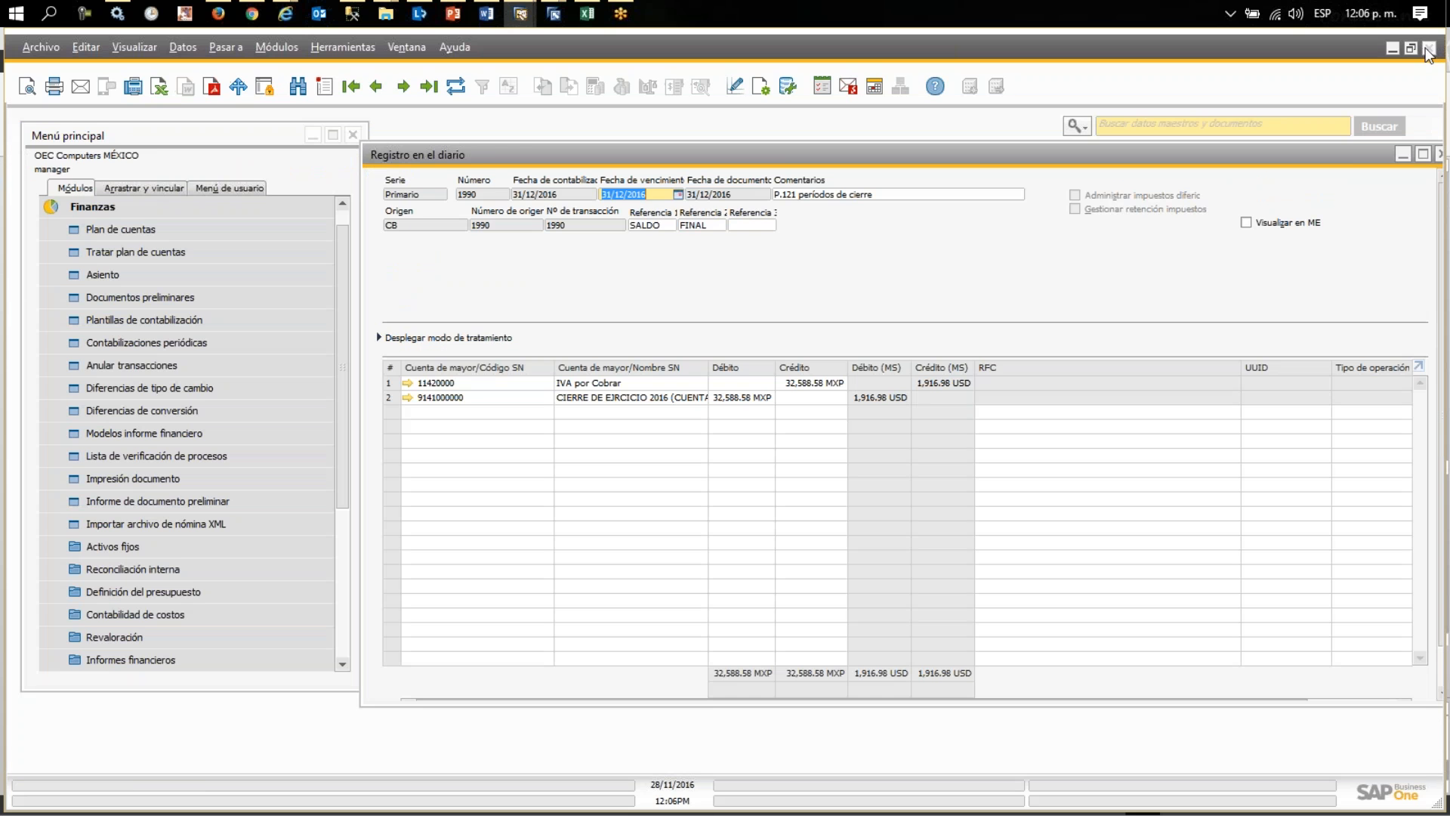
pyautogui.click(1437, 148)
pyautogui.click(1429, 47)
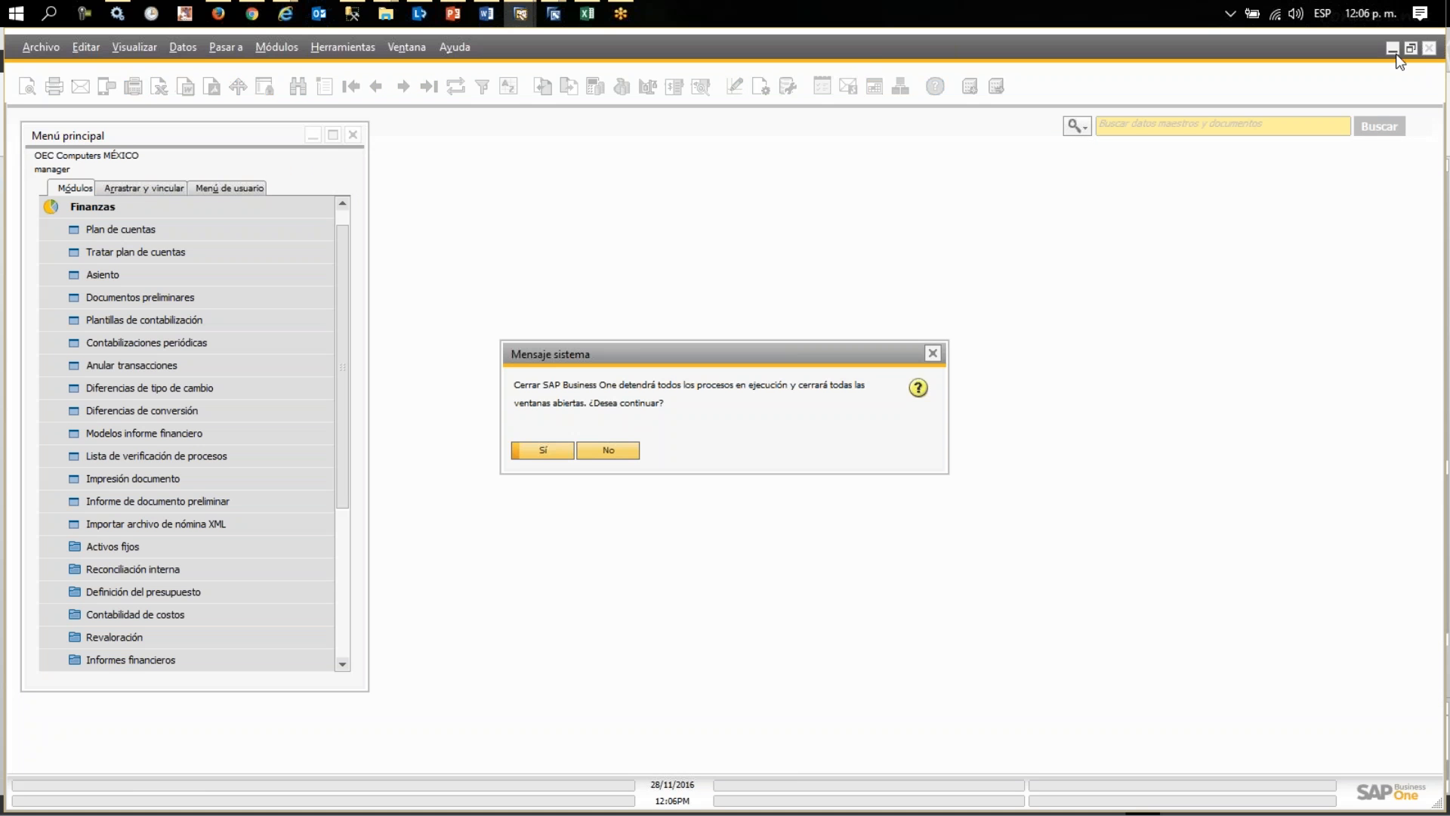
pyautogui.click(625, 456)
# - Switch to the CIERRE CONTABLE presentation in PowerPoint and start the slide show at the Ajustes del periodo 13 slide
pyautogui.click(456, 15)
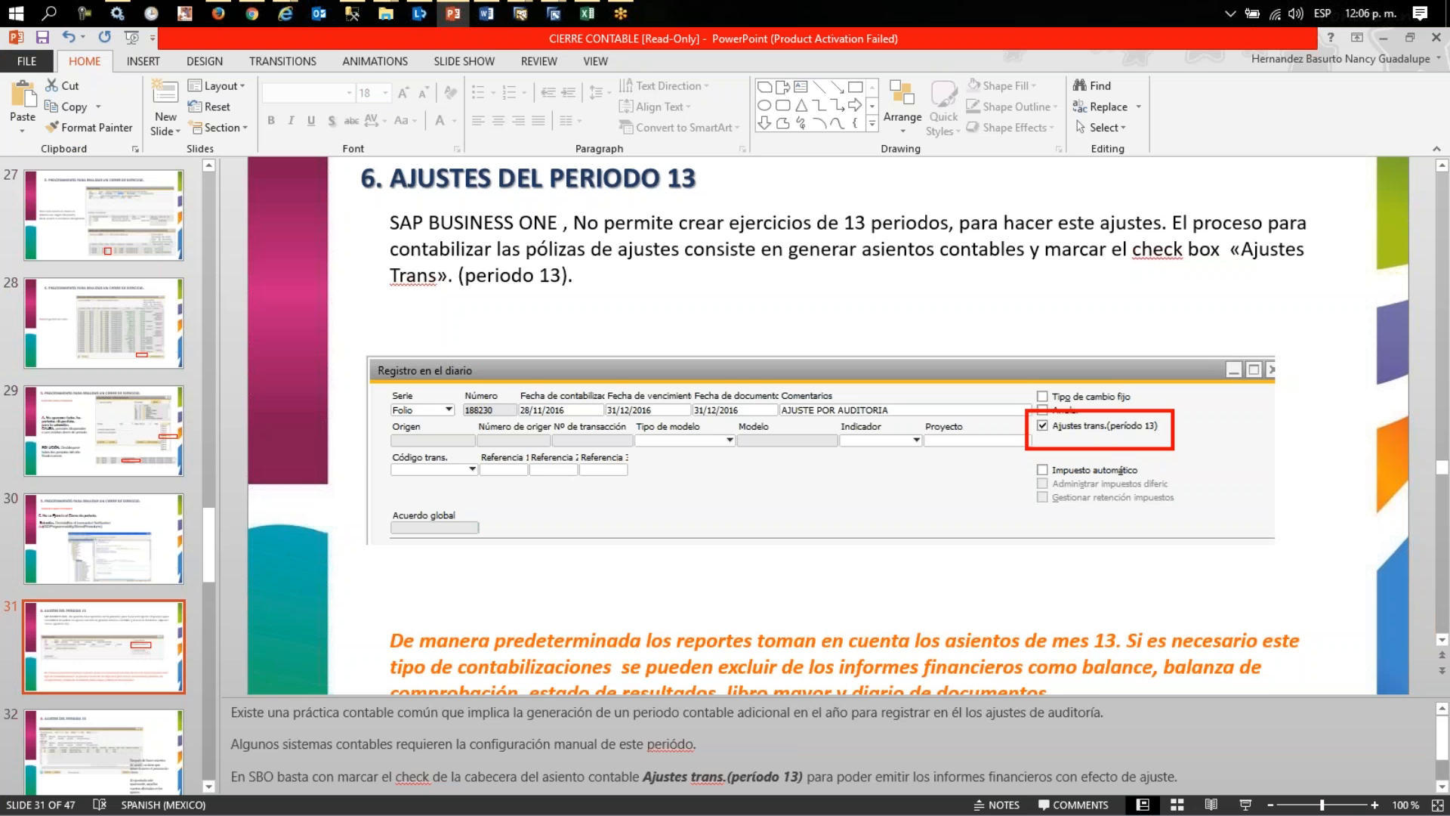
pyautogui.click(1247, 805)
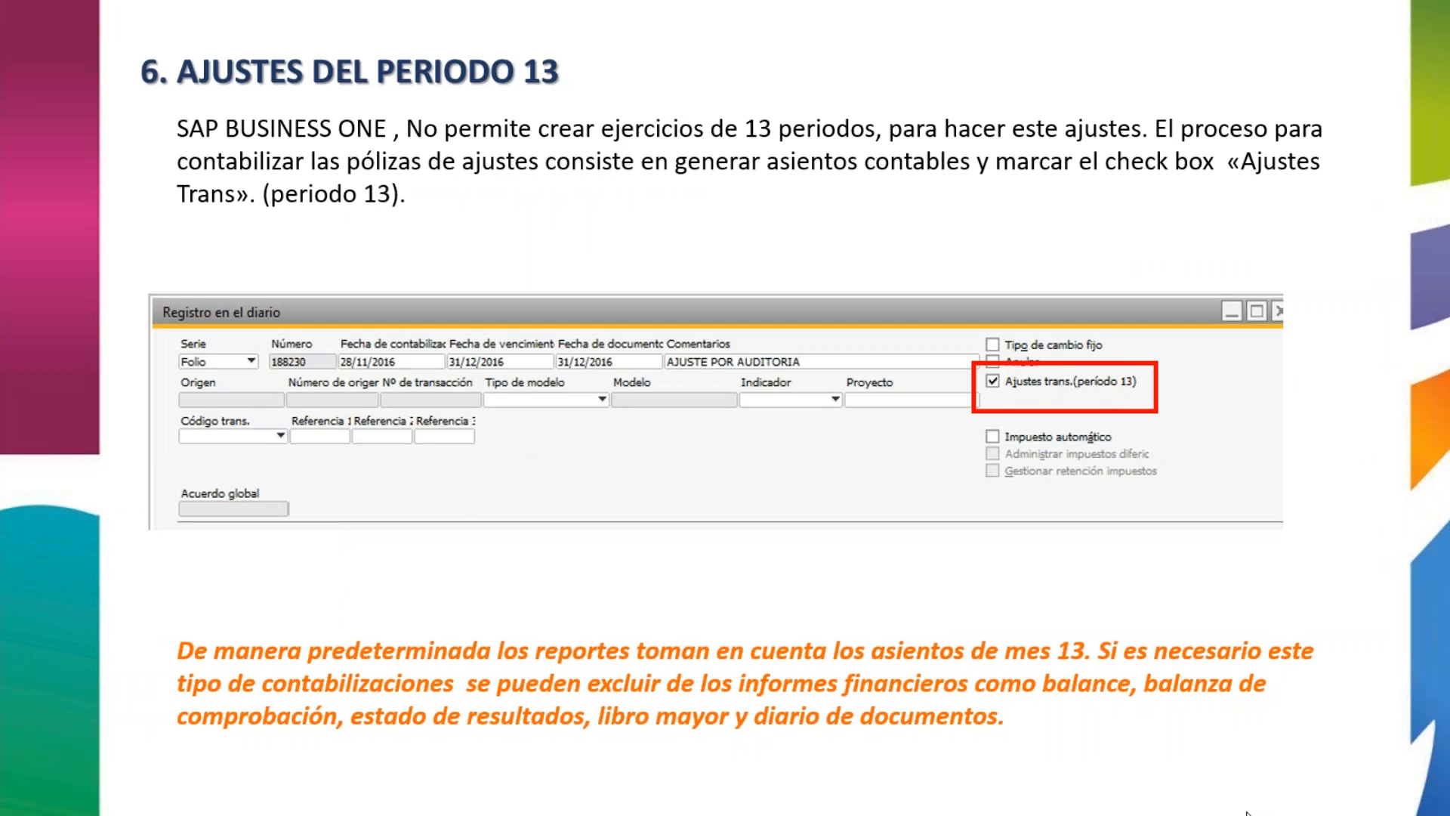